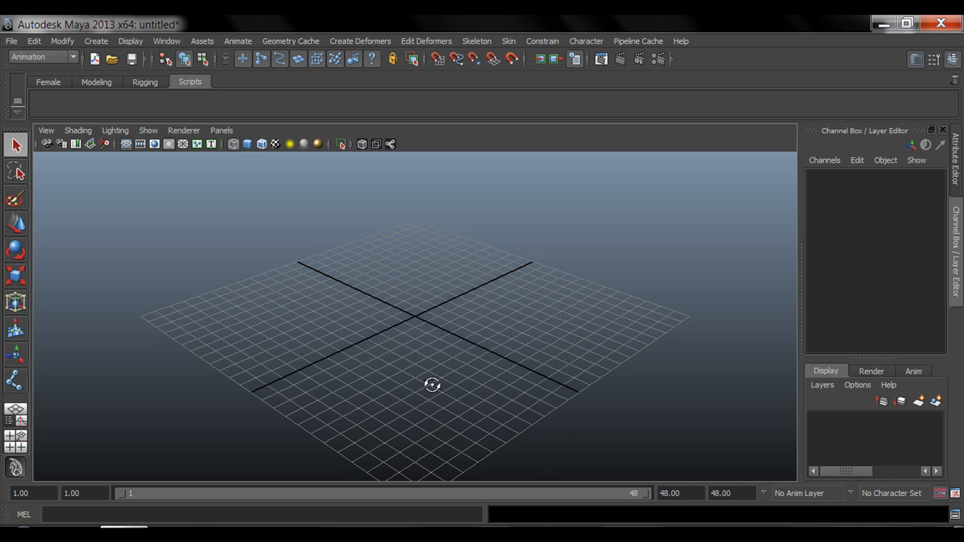
Create a polygon sphere at the centre of the grid
left_click_drag(430, 383, 435, 314, "alt")
middle_click_drag(435, 314, 444, 350, "alt")
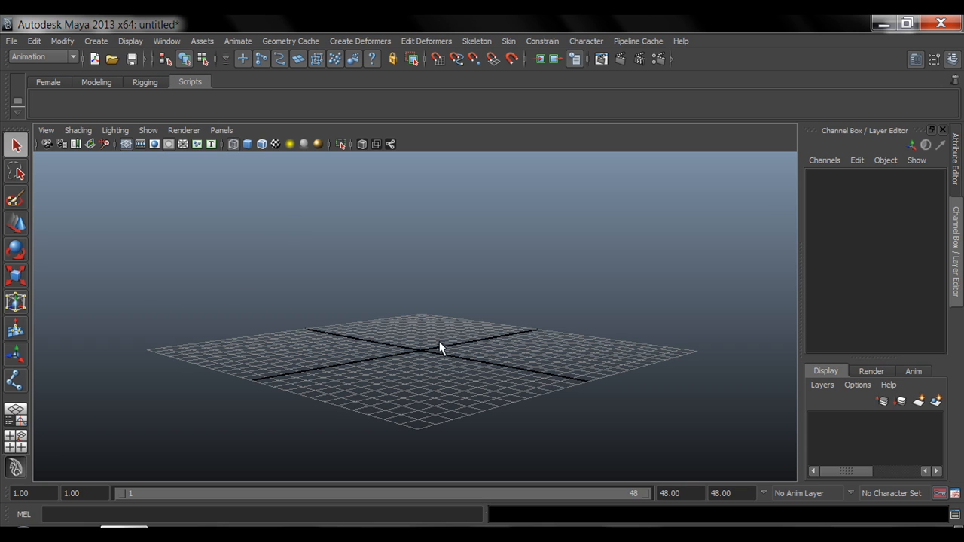
left_click(96, 41)
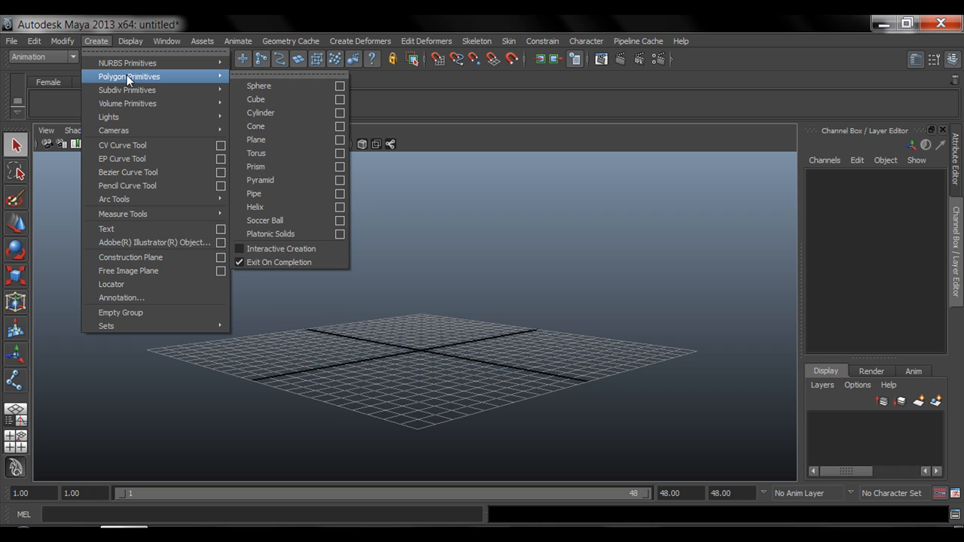
mouse_move(223, 89)
mouse_move(183, 75)
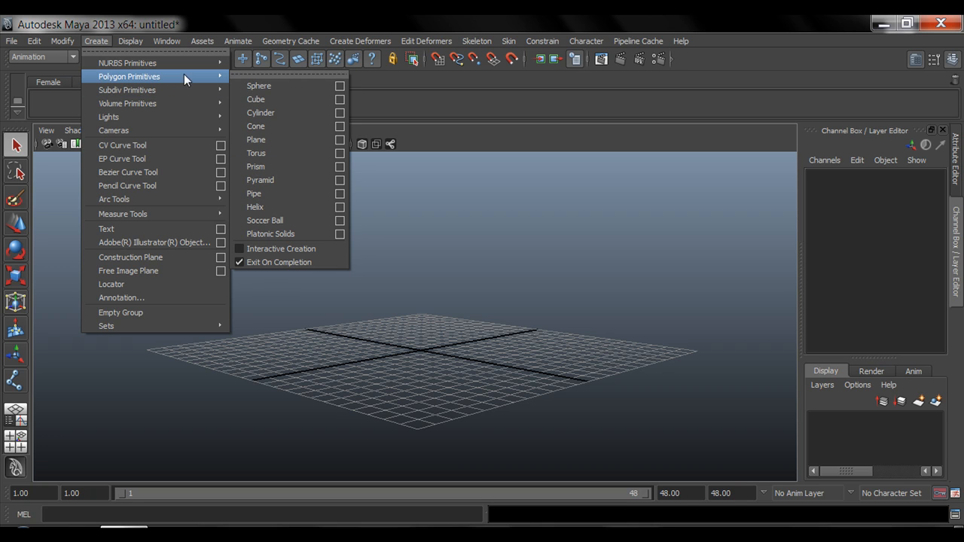
left_click(275, 86)
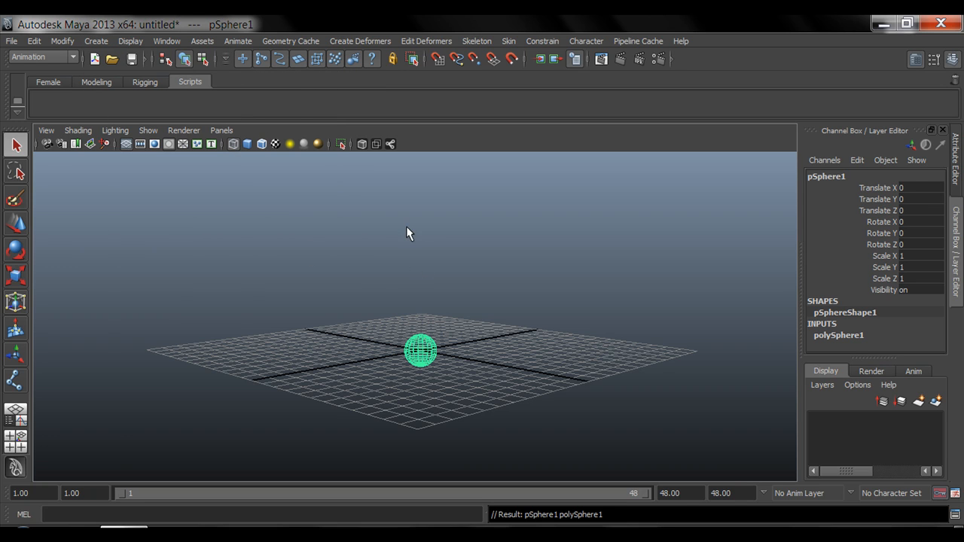
Display the sphere shaded and raise it to about 2.01 in Translate Y
key("5")
key("w")
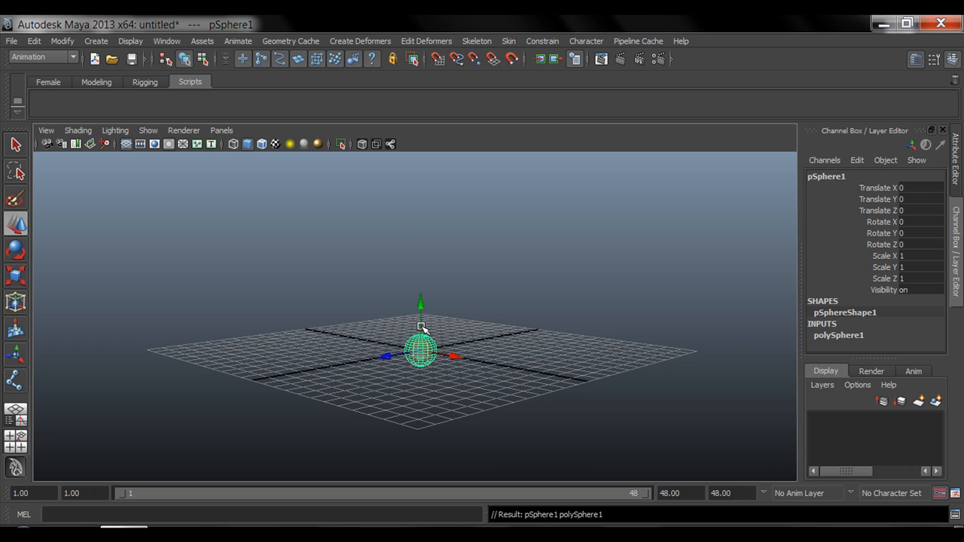
left_click_drag(423, 329, 423, 296)
scroll(399, 346, "up", 8)
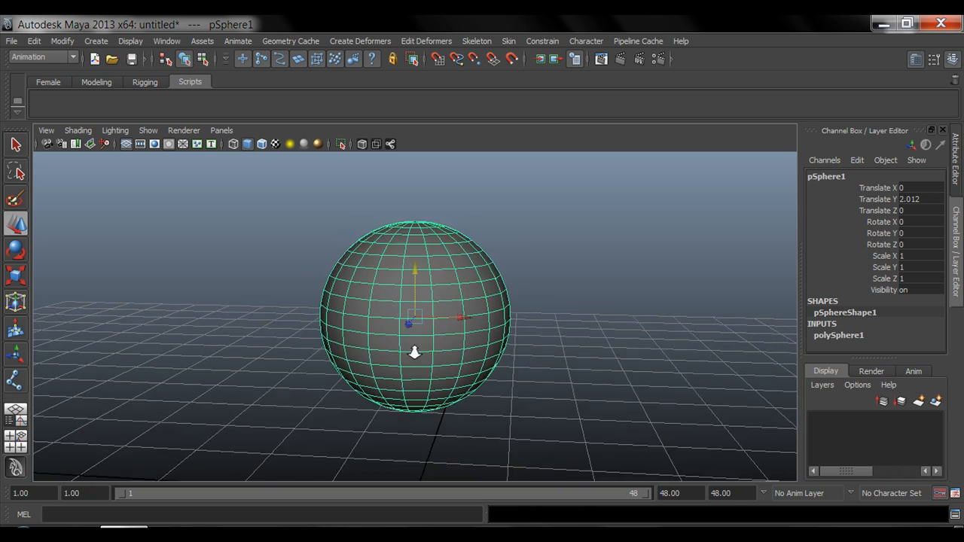
Scale the sphere uniformly to about 1.69 and move it to about -2.71 in Translate X
scroll(415, 352, "down", 6)
key("r")
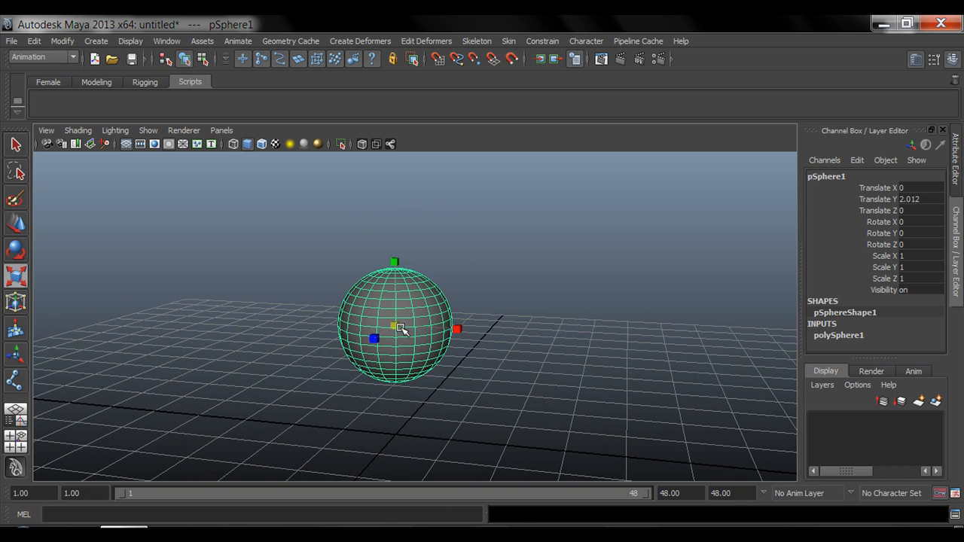
left_click_drag(399, 328, 282, 355)
key("w")
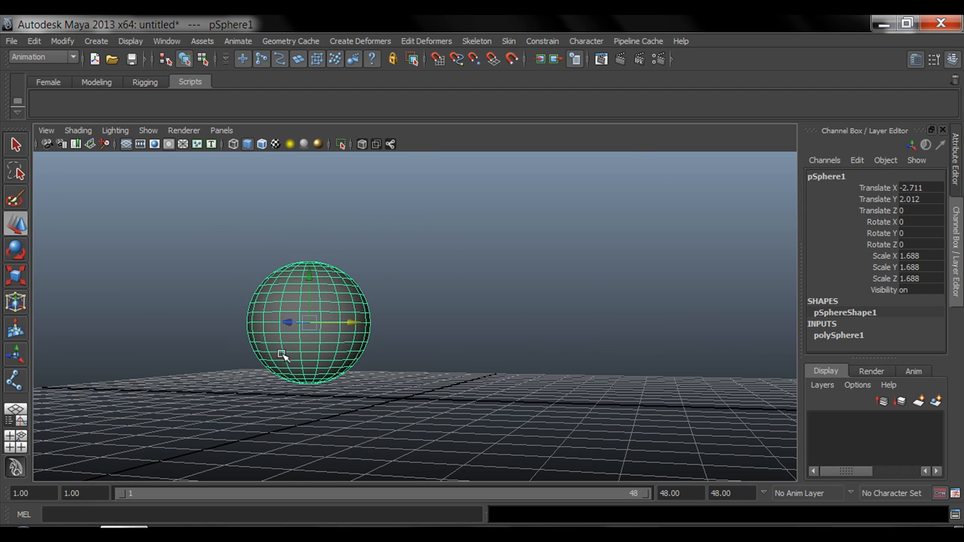
Duplicate the sphere and move the copy along X to about 2.55
key("ctrl+d")
left_click_drag(355, 327, 538, 369)
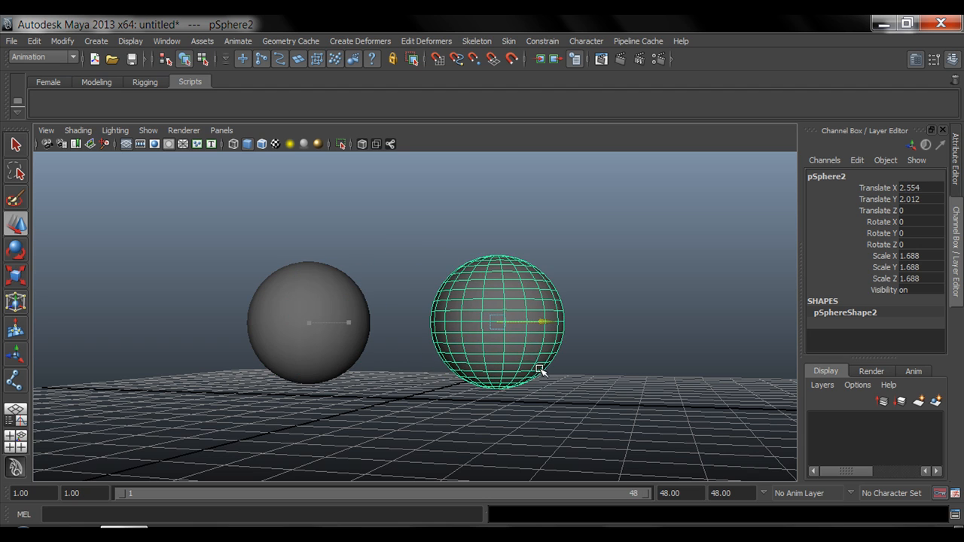
Scale the duplicated sphere uniformly to about 1.13 and lower it to about 1.46 in Translate Y
key("r")
left_click_drag(494, 322, 494, 356)
key("w")
left_click_drag(500, 279, 500, 301)
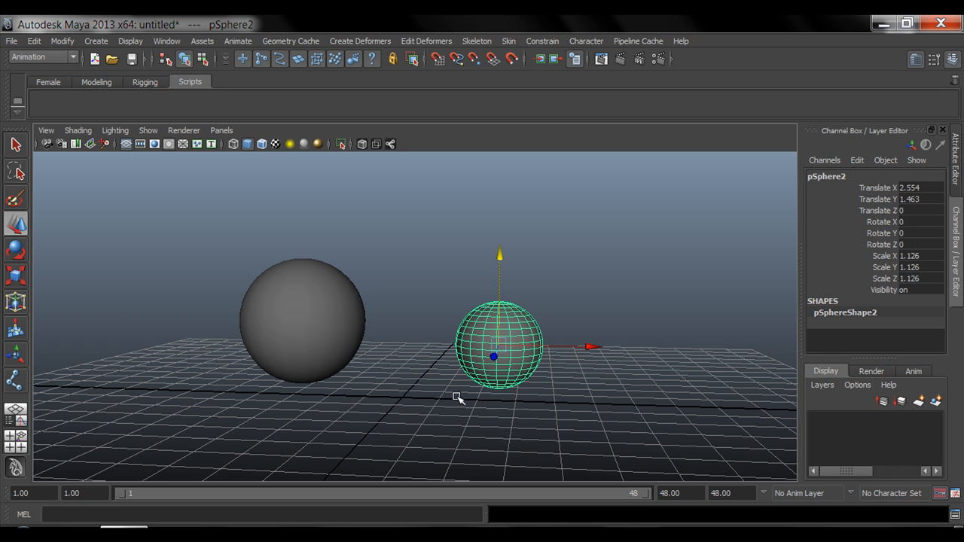
Move the smaller sphere closer to the large one, to about 2.25 in Translate X
middle_click_drag(500, 398, 490, 388, "alt")
left_click_drag(491, 388, 437, 400, "alt")
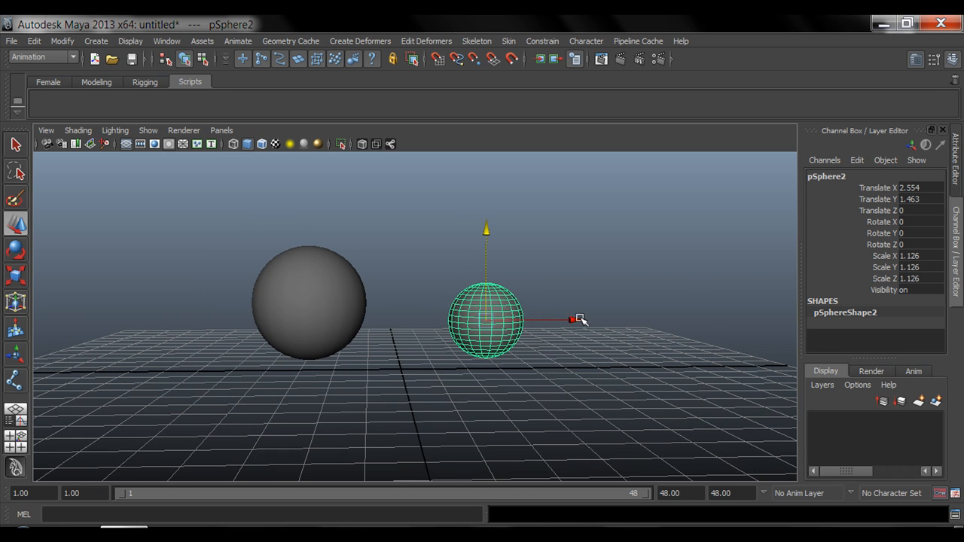
left_click_drag(572, 319, 541, 319)
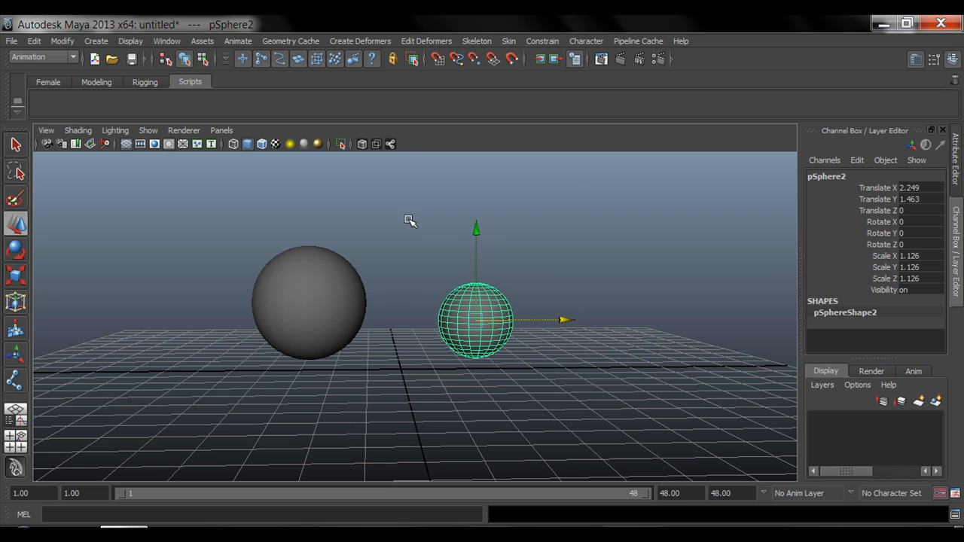
left_click(409, 219)
key("q")
left_click(330, 351)
left_click(483, 354)
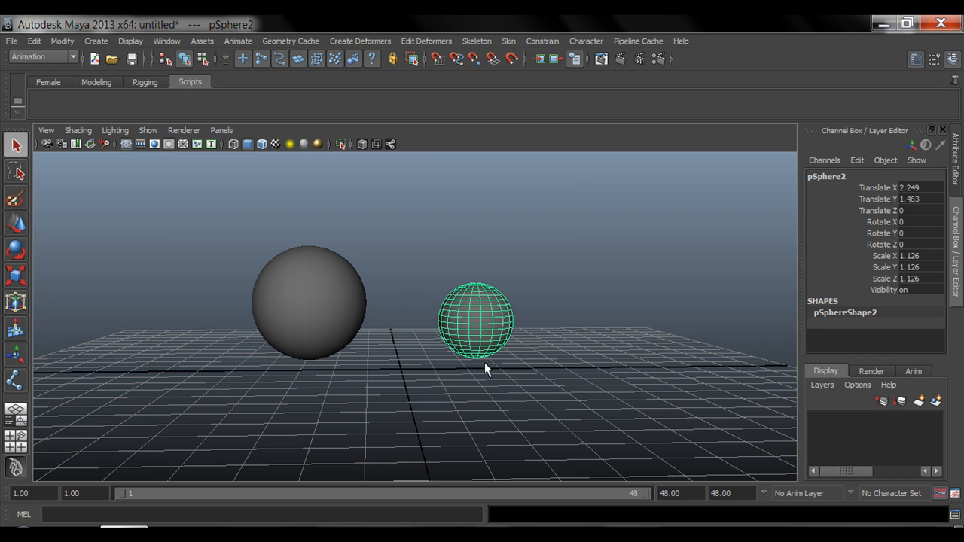
left_click_drag(411, 378, 396, 370, "alt")
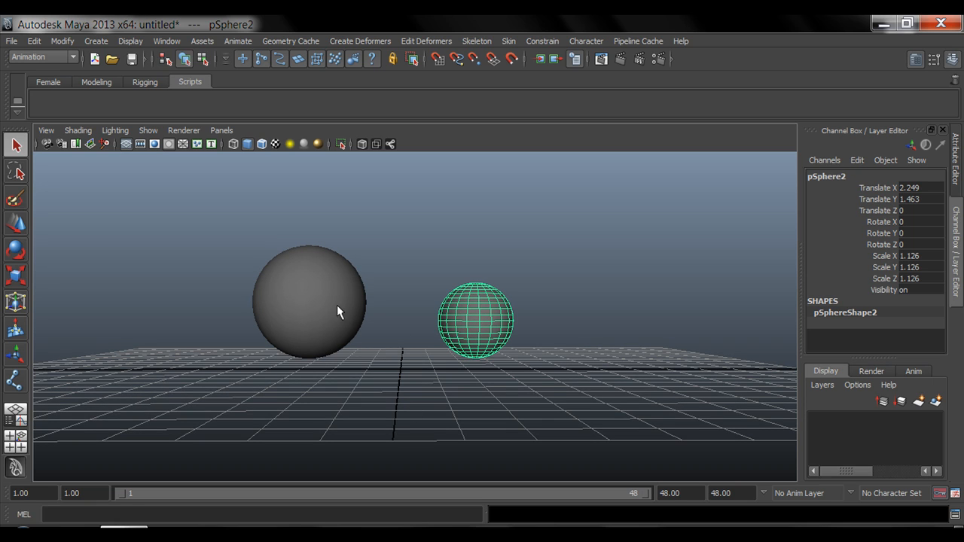
Try moving the large sphere and the small sphere separately, undoing each move
left_click(313, 288)
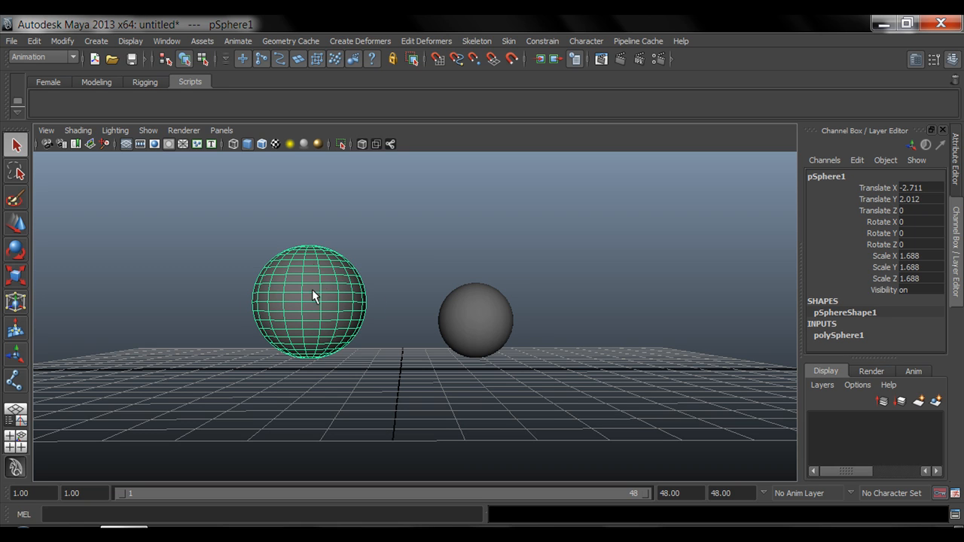
key("w")
left_click_drag(309, 301, 264, 286)
key("ctrl+z")
left_click(476, 312)
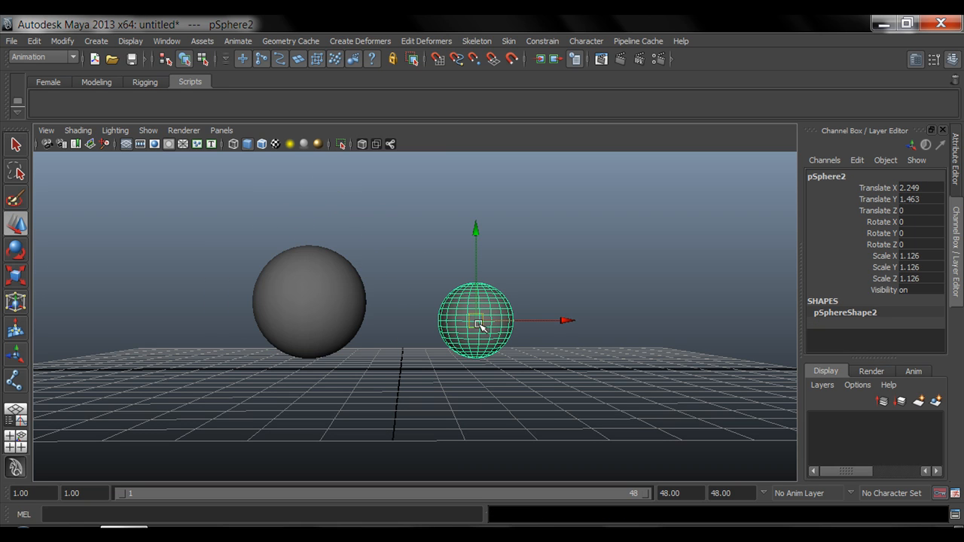
mouse_move(482, 323)
left_mouse_down()
mouse_move(491, 297)
mouse_move(484, 318)
left_mouse_up()
key("ctrl+z")
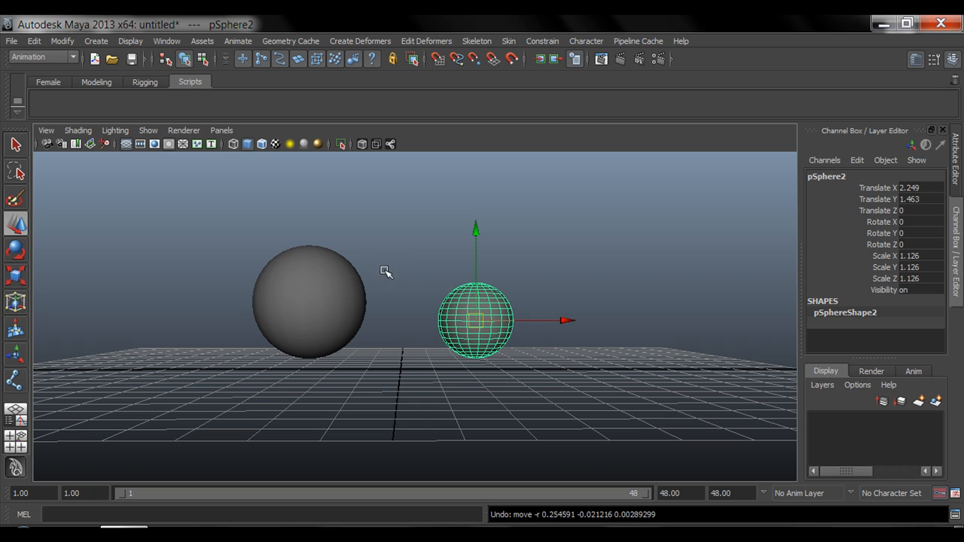
left_click(316, 302)
left_click(468, 342)
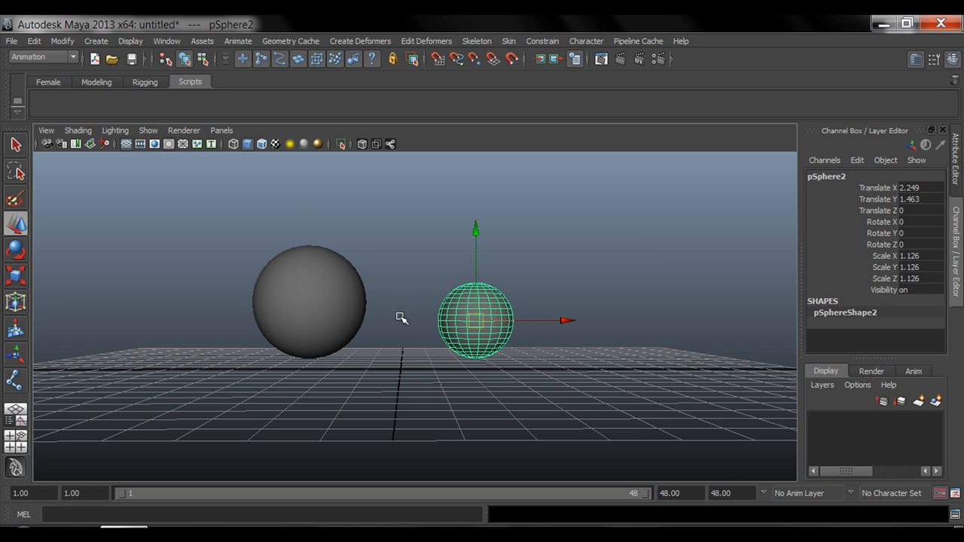
left_click(322, 303)
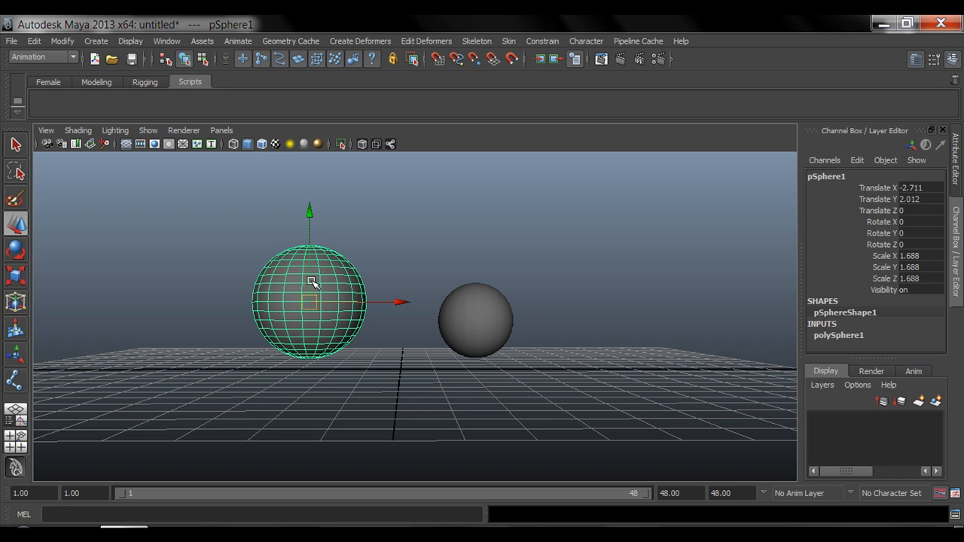
left_click(480, 316)
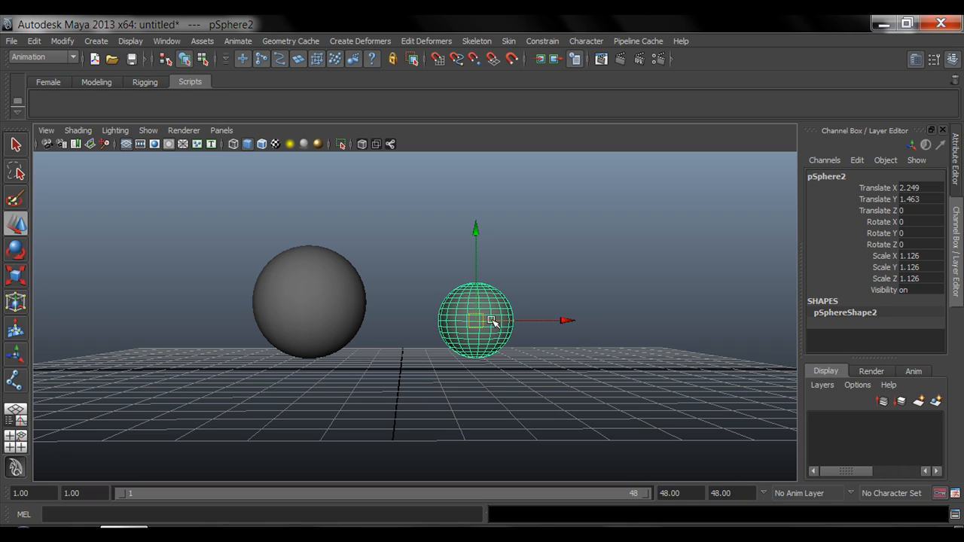
left_click(307, 301)
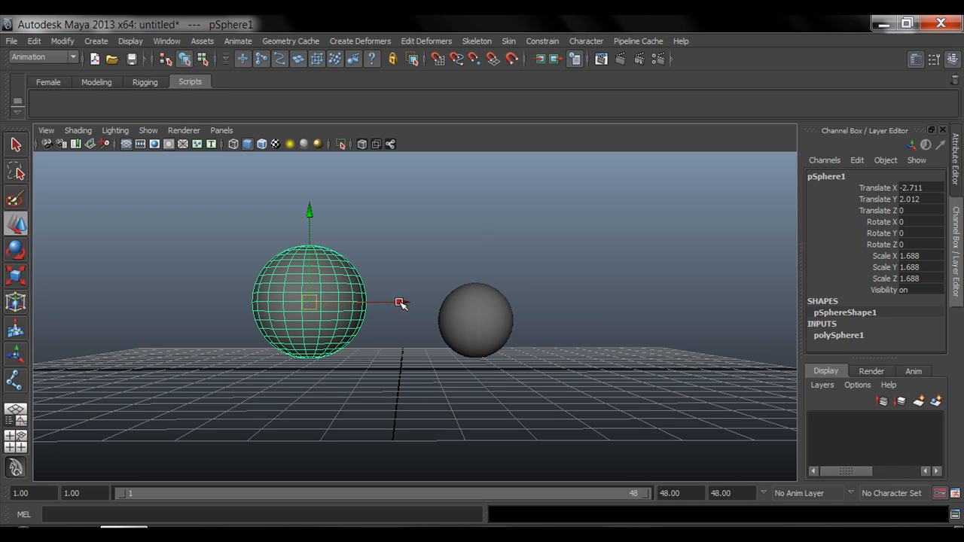
key("q")
left_click_drag(341, 256, 509, 280, "alt")
left_click(475, 252)
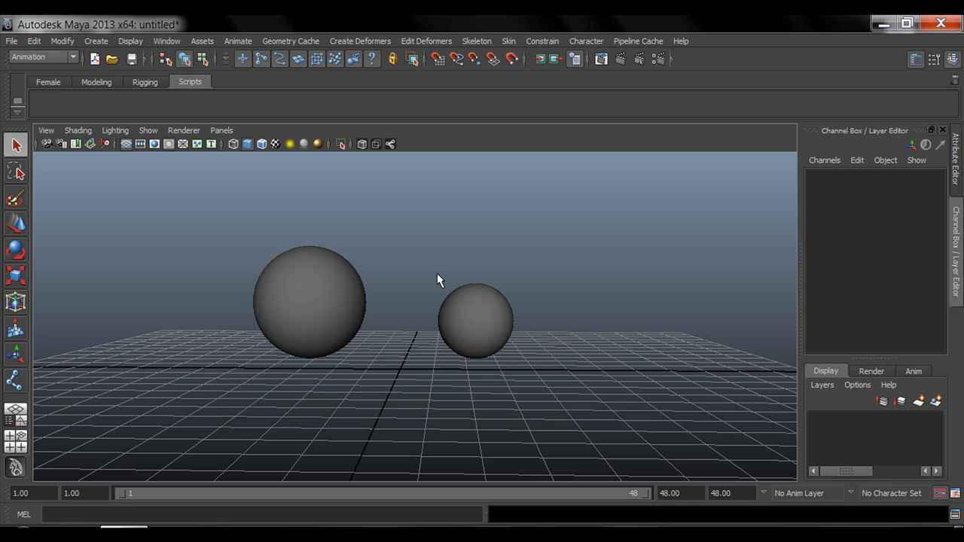
left_click(305, 304)
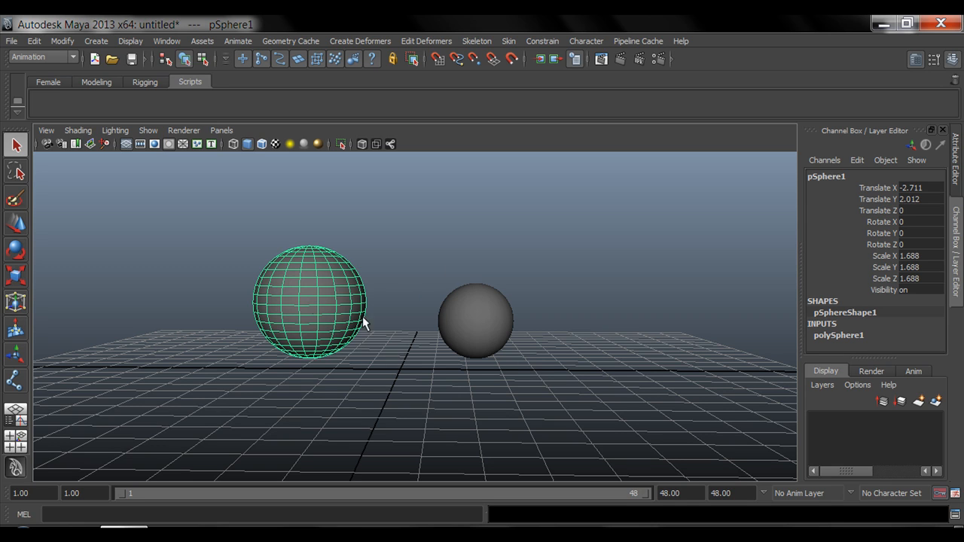
left_click(475, 332)
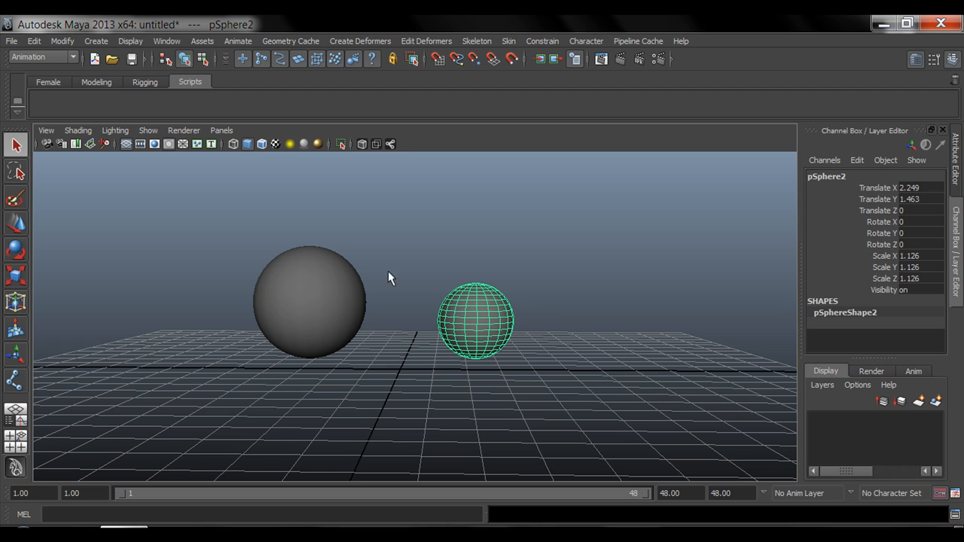
left_click(378, 202)
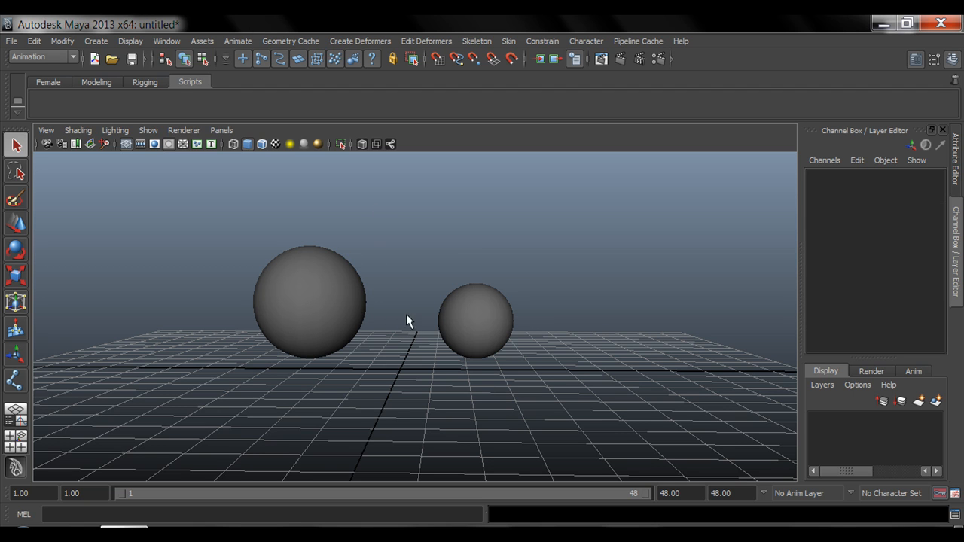
left_click_drag(406, 320, 390, 340, "alt")
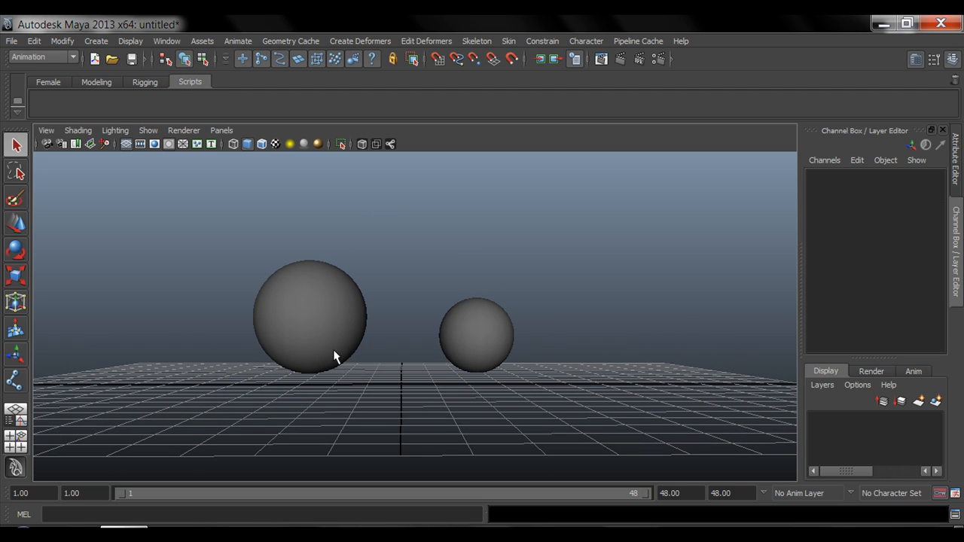
right_click_drag(334, 351, 381, 351, "alt")
Try moving and rotating the large sphere on its own, undoing the changes
left_click(297, 311)
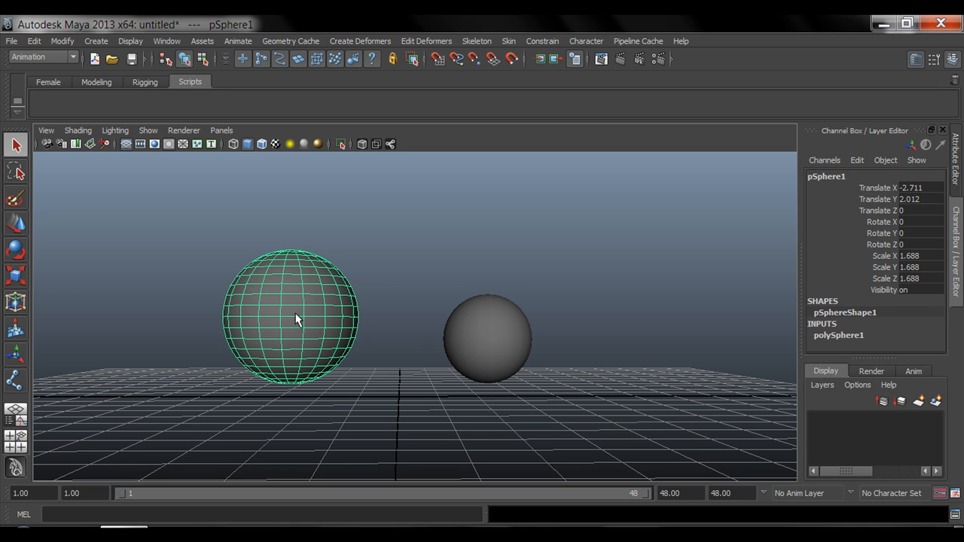
key("w")
mouse_move(297, 317)
left_mouse_down()
mouse_move(321, 290)
mouse_move(253, 268)
mouse_move(298, 314)
left_mouse_up()
key("e")
left_click_drag(345, 283, 314, 276)
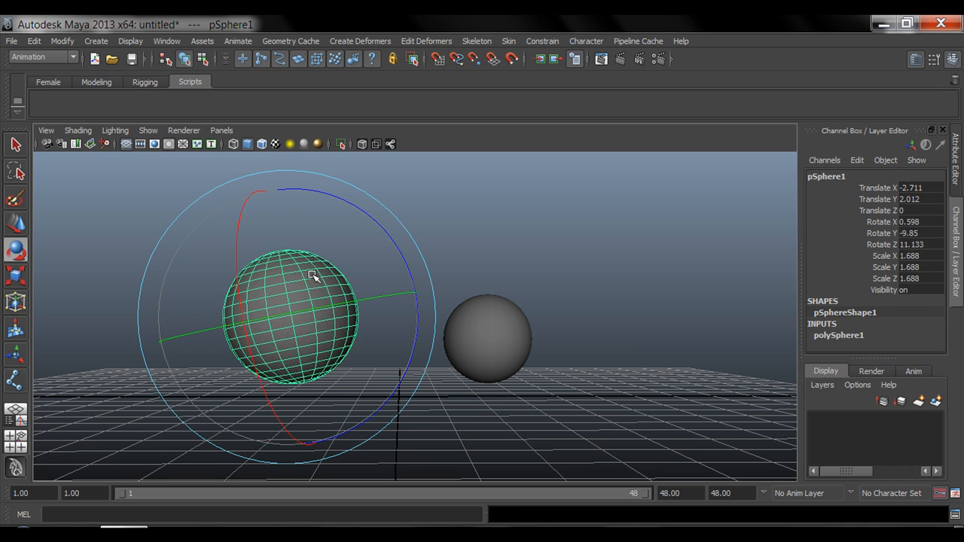
key("ctrl+z")
key("w")
left_click_drag(289, 313, 281, 292)
key("ctrl+z")
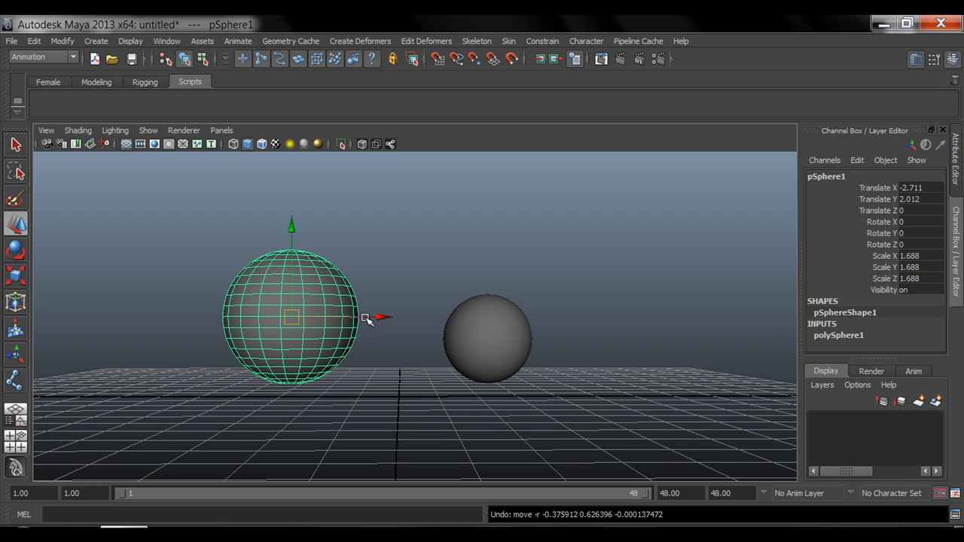
left_click(491, 331)
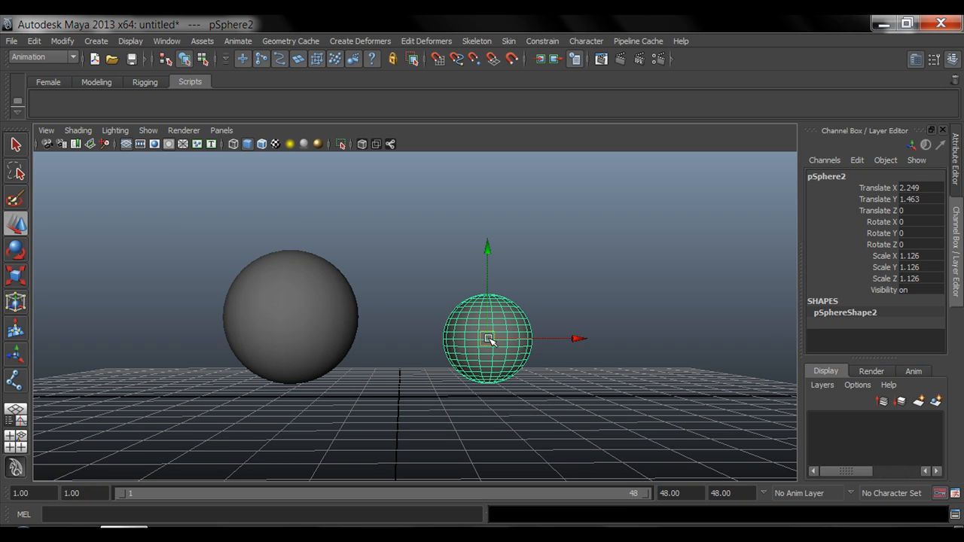
left_click(292, 317)
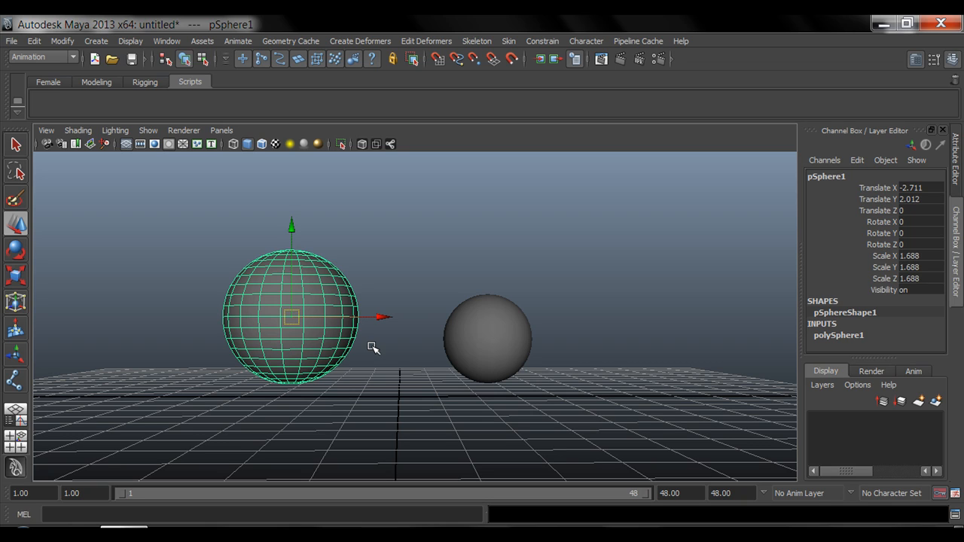
left_click(467, 346)
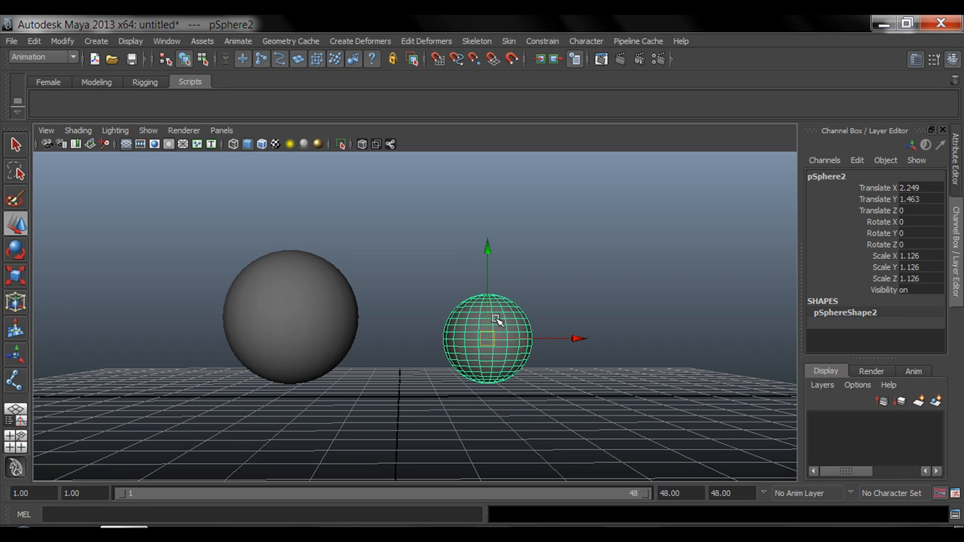
Test a small free move on the large sphere and another on the small sphere, undoing both
left_click(329, 316)
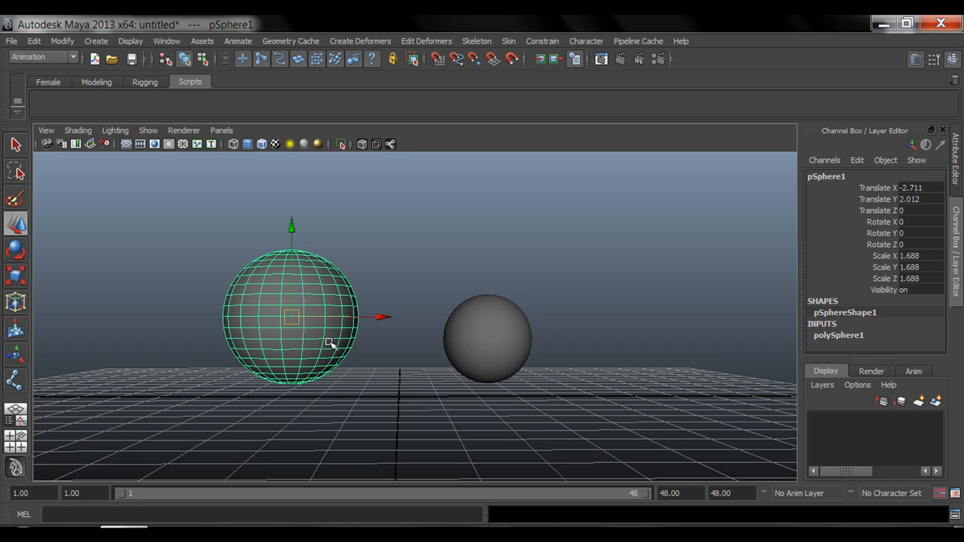
left_click_drag(291, 317, 279, 327)
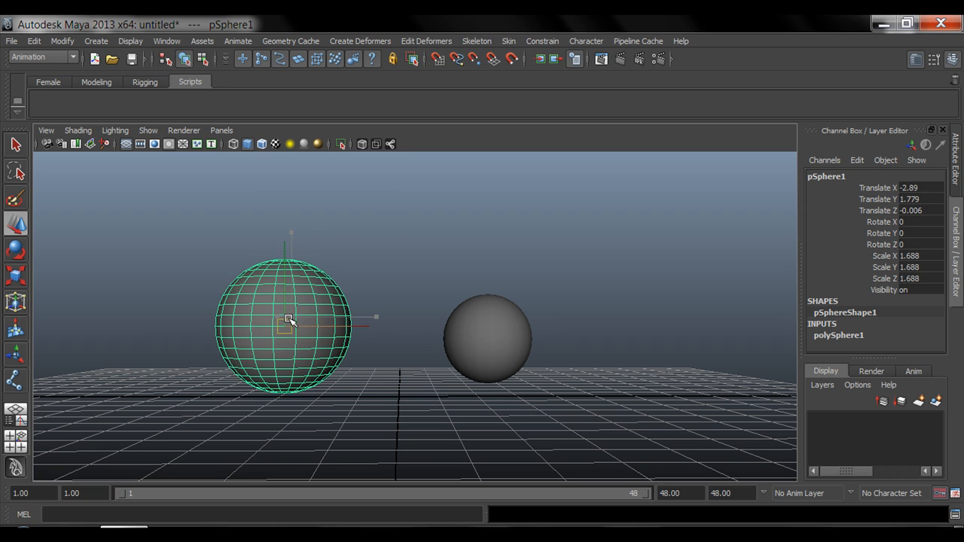
key("ctrl+z")
left_click(493, 334)
left_click_drag(490, 337, 482, 329)
key("ctrl+z")
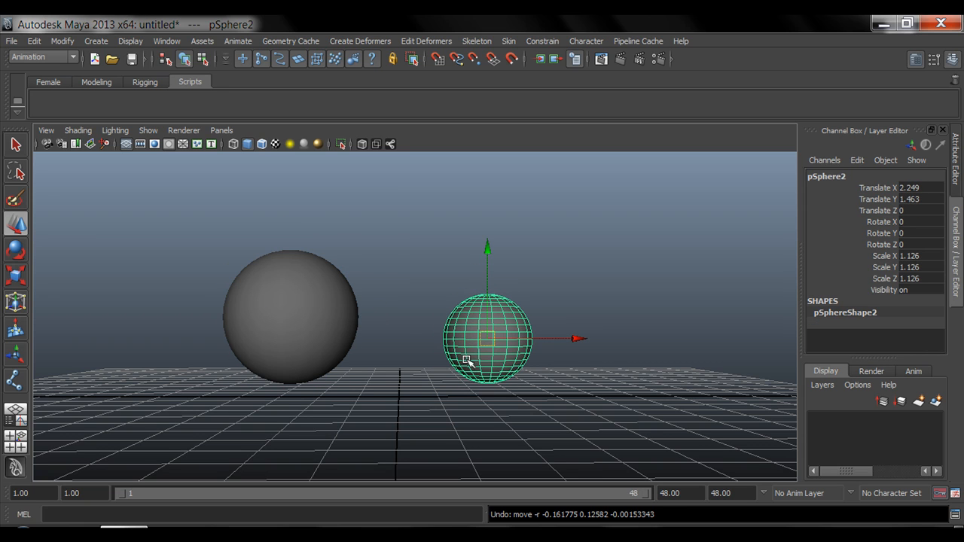
key("q")
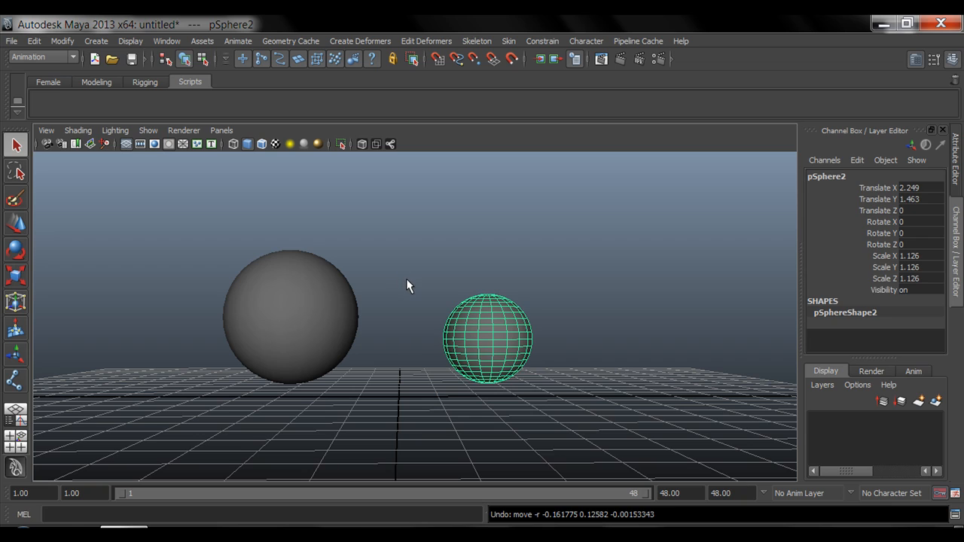
left_click(407, 285)
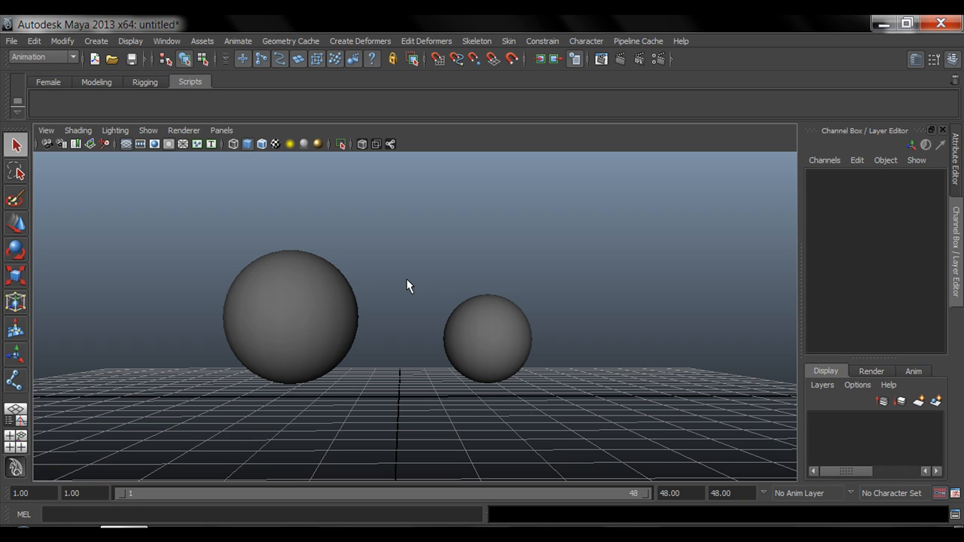
left_click(503, 343)
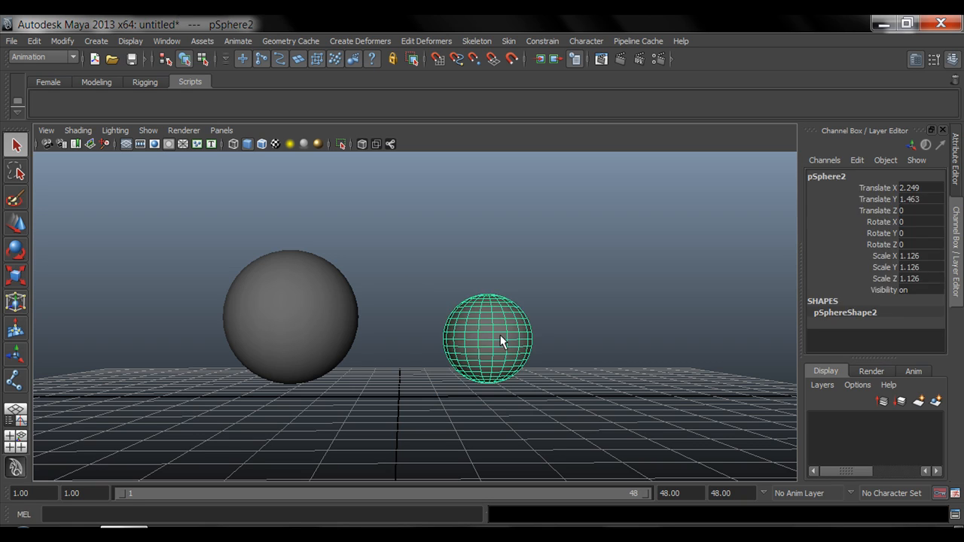
left_click(310, 310)
left_click(401, 328)
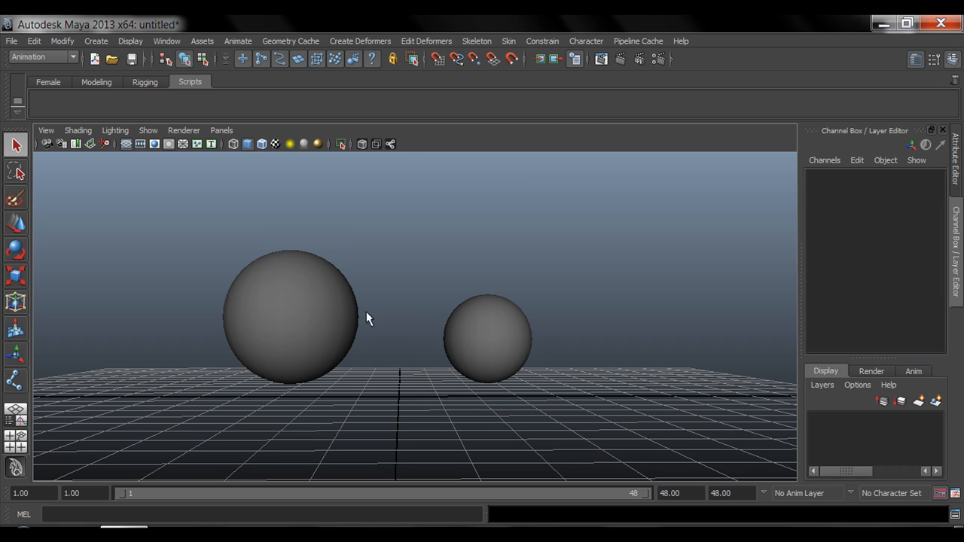
Parent the small sphere to the large sphere, and clear the selection
left_click(493, 348)
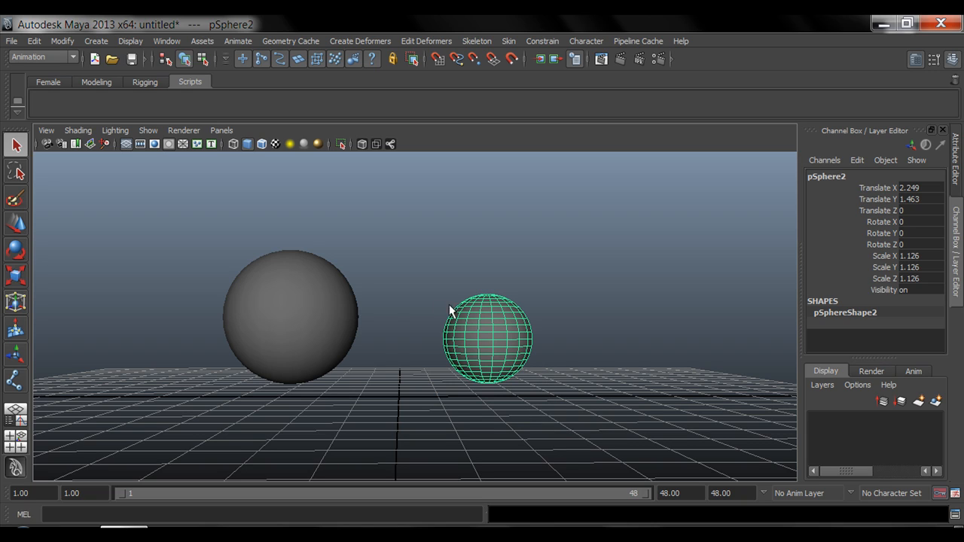
left_click(297, 326)
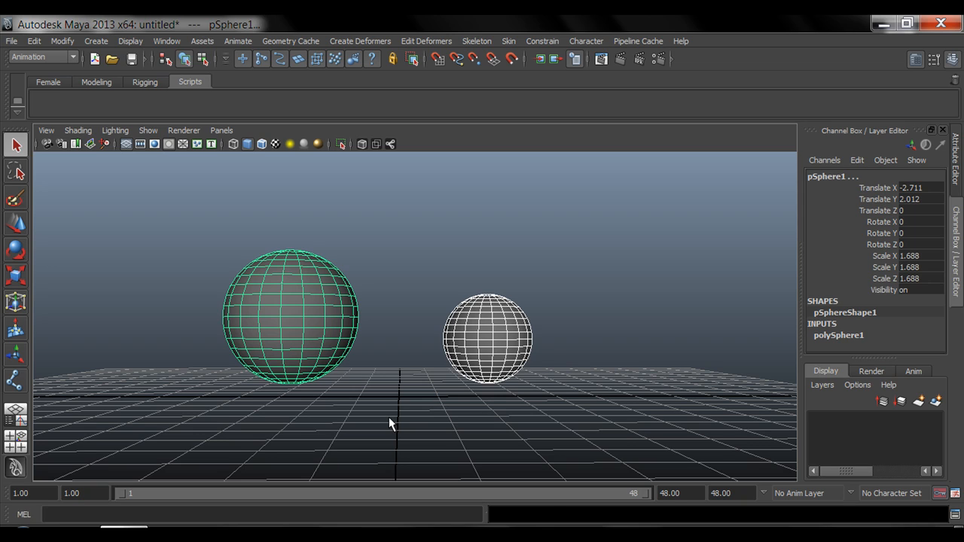
key("p")
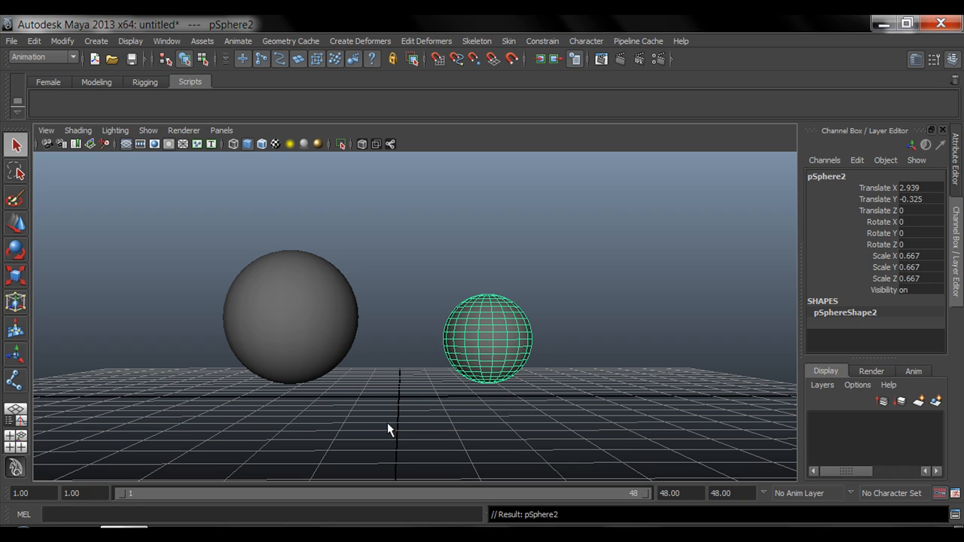
left_click(424, 410)
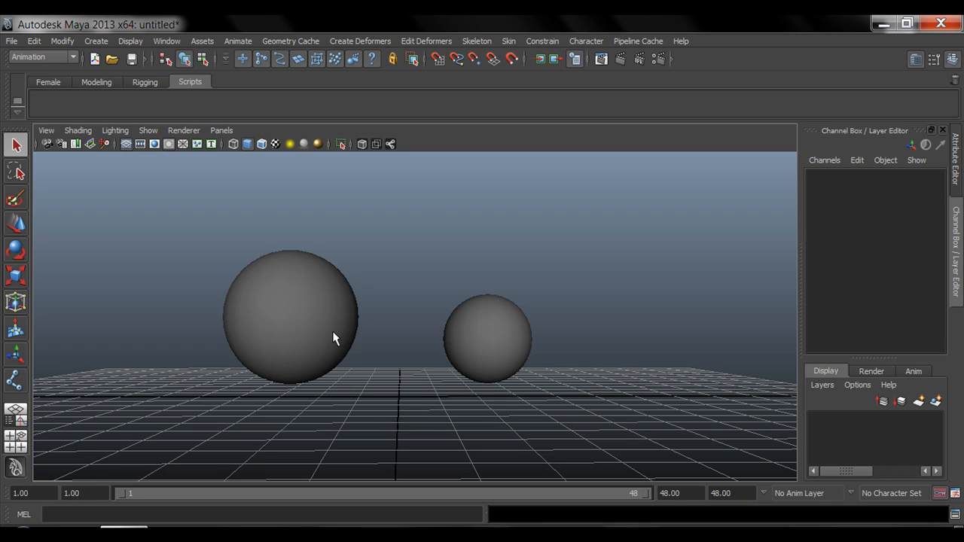
Try moving the large parent sphere freely up and around, then undo the moves
left_click(304, 322)
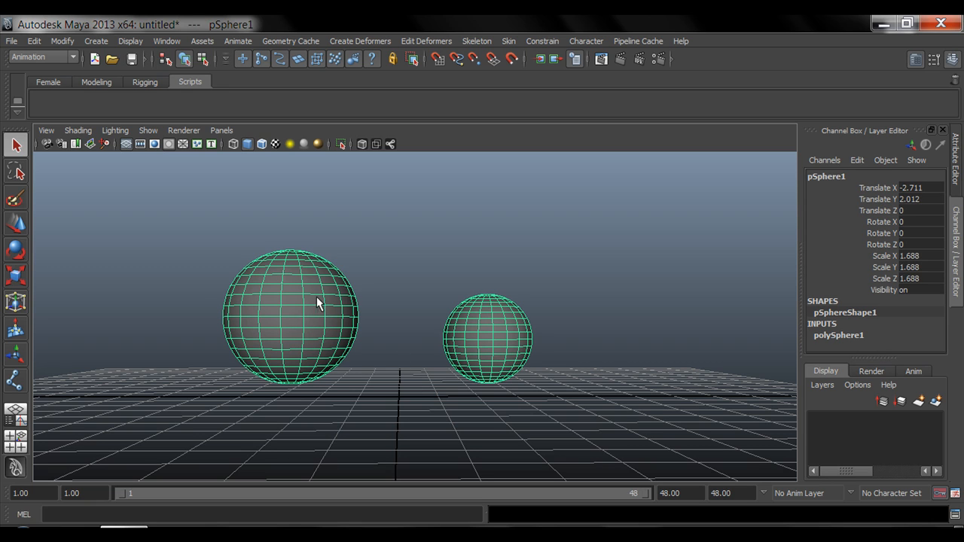
key("w")
left_click_drag(295, 318, 258, 278)
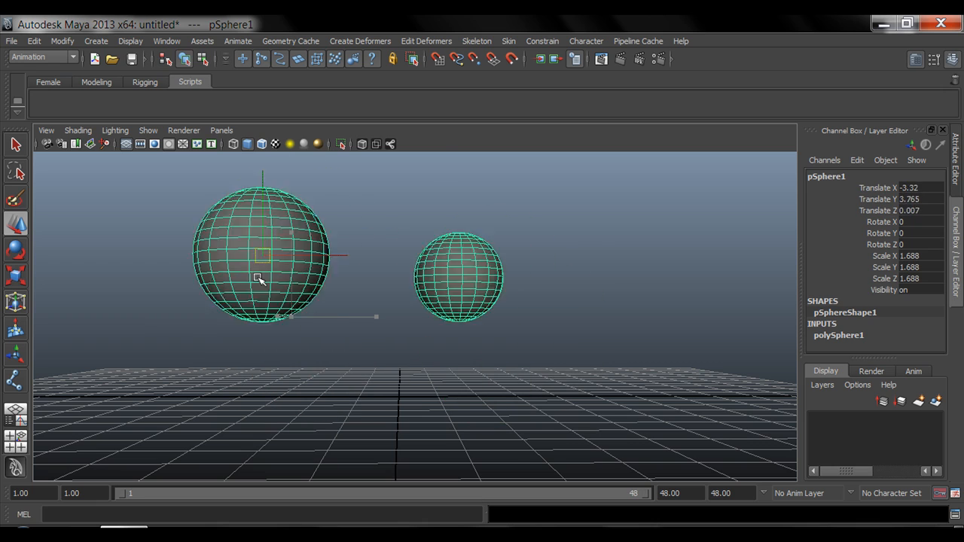
key("ctrl+z")
key("ctrl+z")
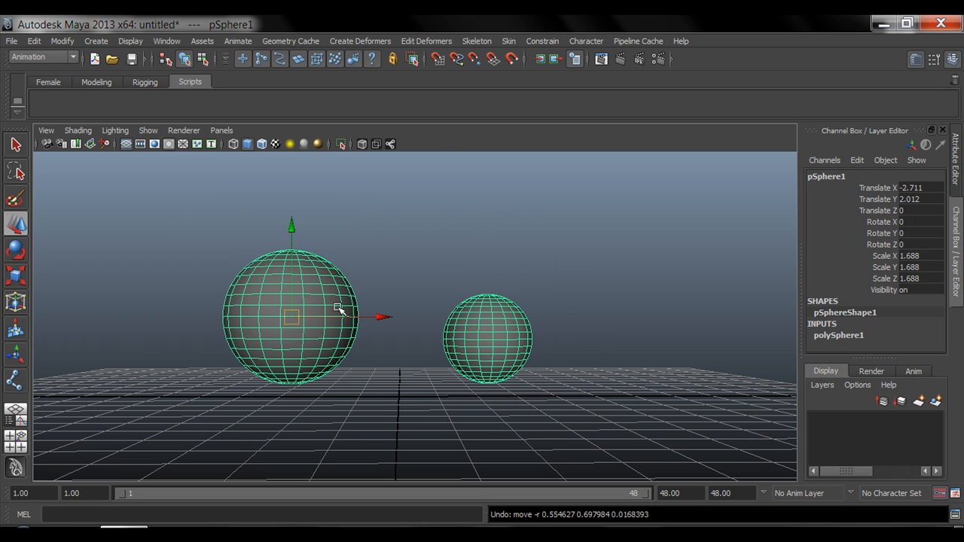
Try rotating the parent sphere freely around several axes and undo the rotations
key("e")
left_click_drag(333, 286, 246, 325)
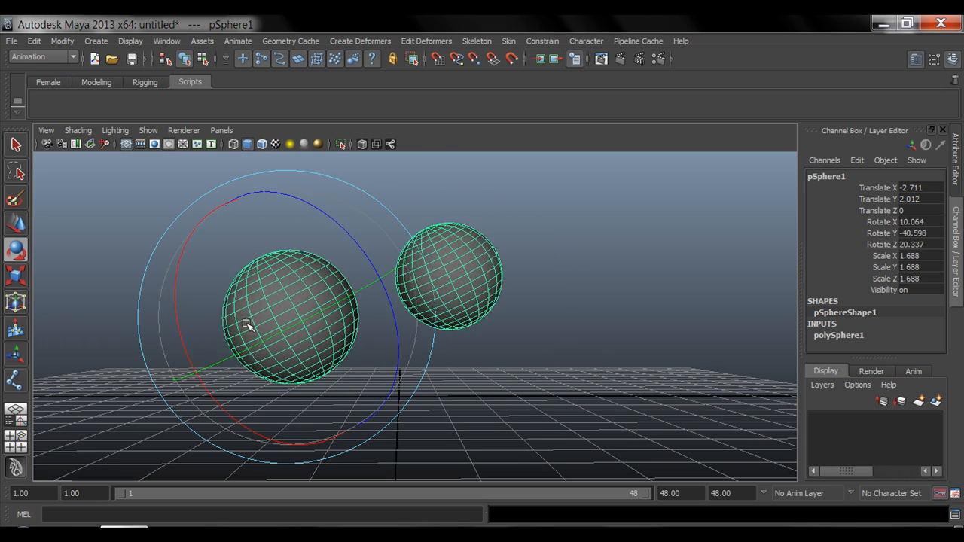
key("ctrl+z")
key("ctrl+z")
key("ctrl+z")
key("ctrl+z")
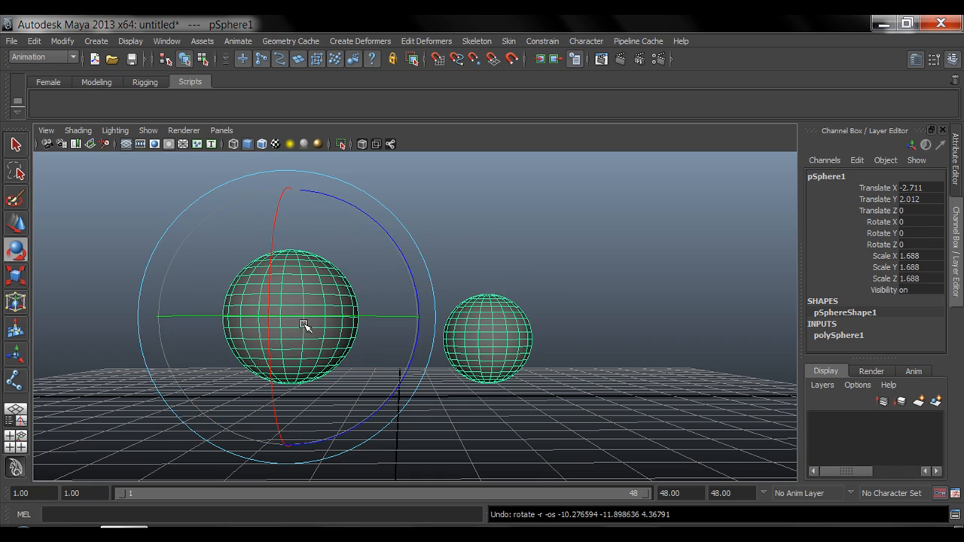
Test a uniform scale on the parent sphere from an angled view and undo it
key("r")
left_click_drag(296, 346, 294, 350, "alt")
left_click_drag(301, 314, 370, 323)
key("ctrl+z")
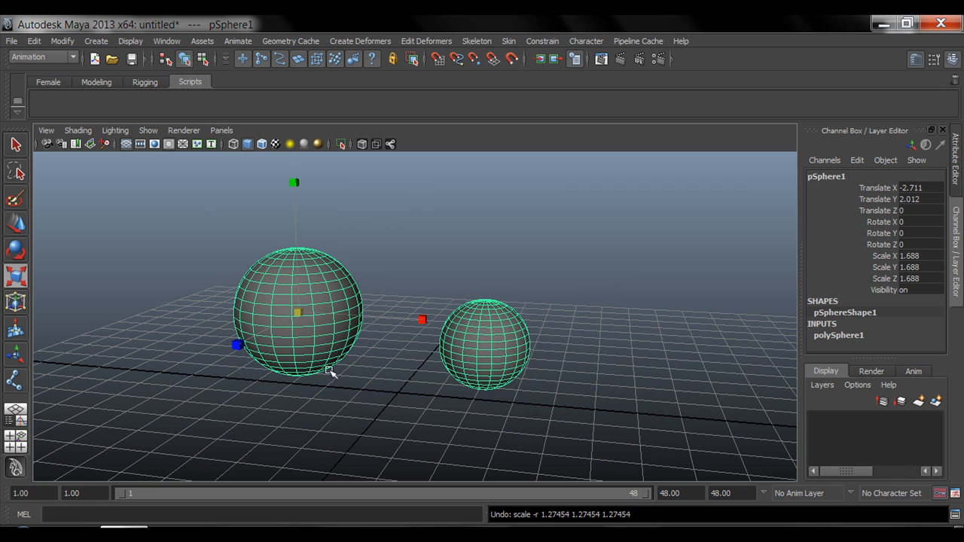
Test one more small free move of the parent sphere and undo it
left_click_drag(329, 371, 351, 374, "alt")
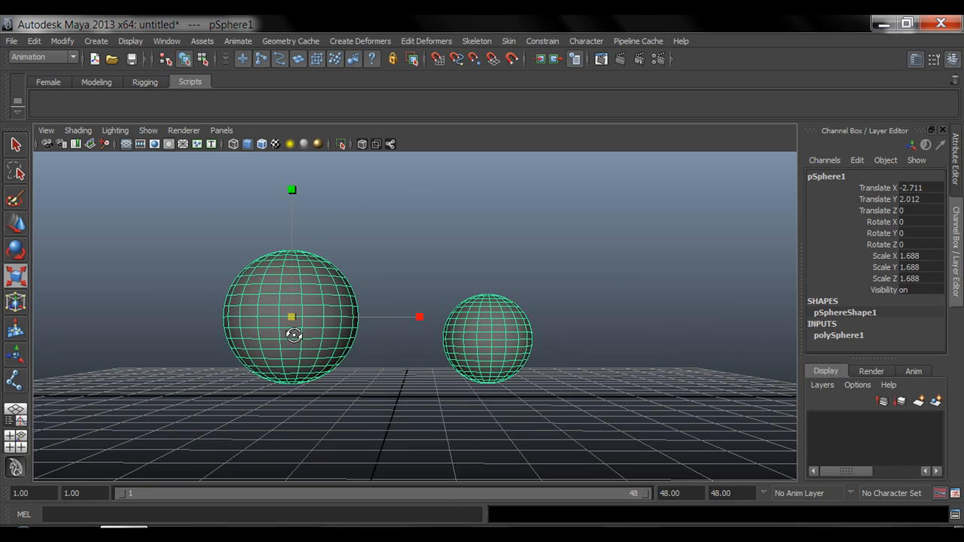
left_click_drag(293, 335, 301, 301, "alt")
key("w")
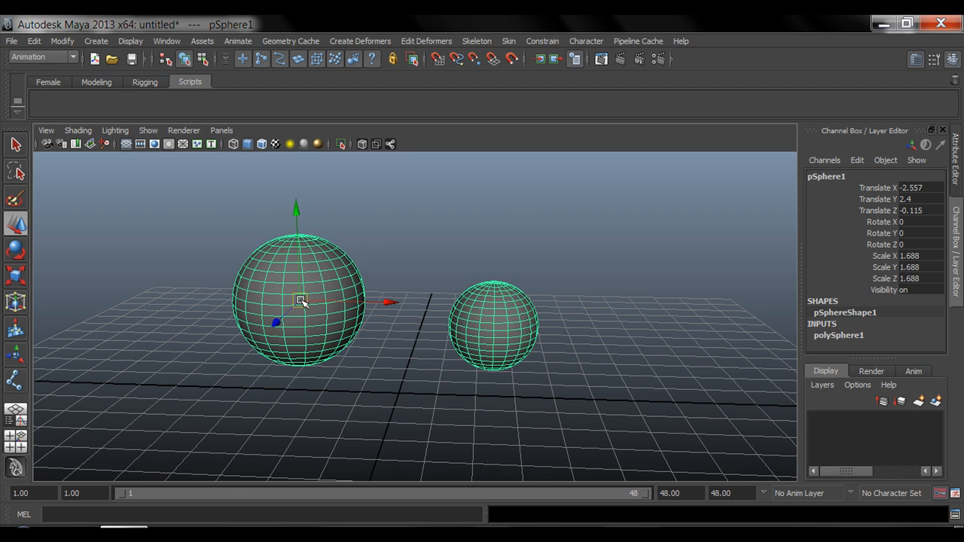
key("ctrl+z")
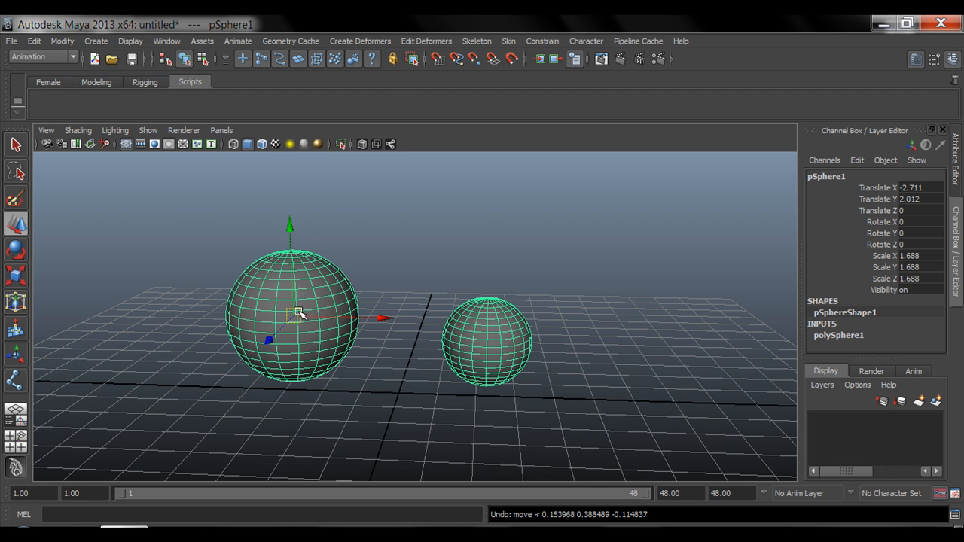
Select the small sphere and the large sphere in turn to examine which objects each selection highlights
left_click(497, 338)
left_click_drag(468, 363, 490, 359, "alt")
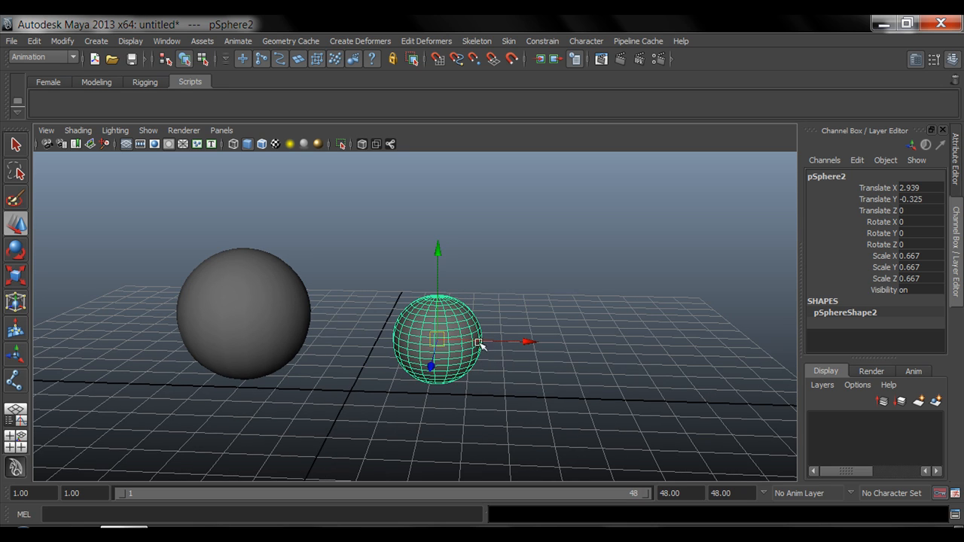
left_click_drag(410, 389, 371, 377, "alt")
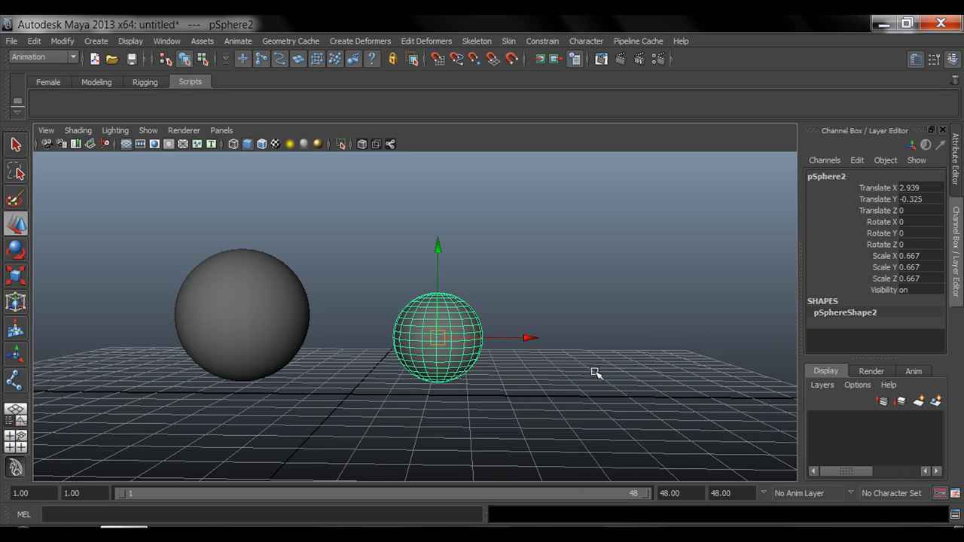
left_click(594, 374)
left_click(455, 342)
left_click(595, 374)
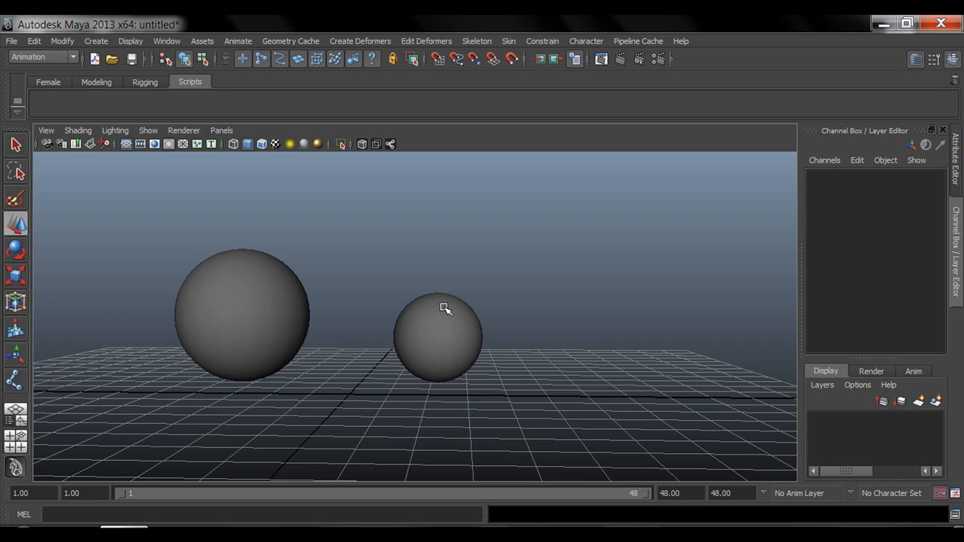
key("q")
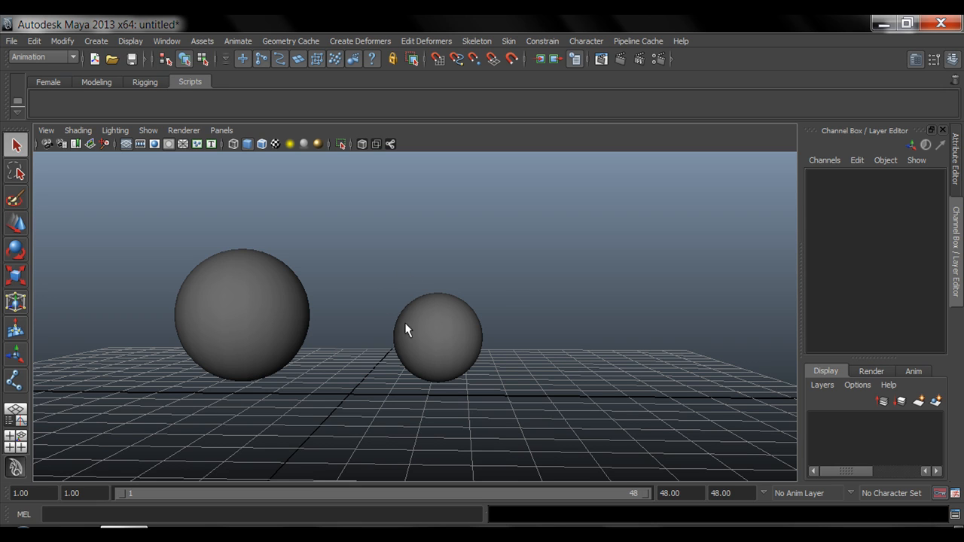
left_click_drag(446, 345, 422, 342, "alt")
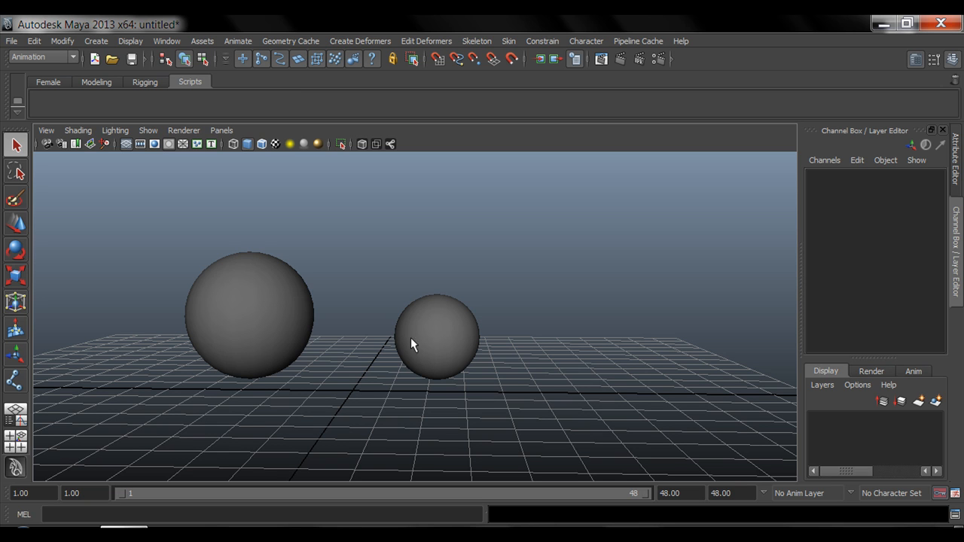
left_click(284, 310)
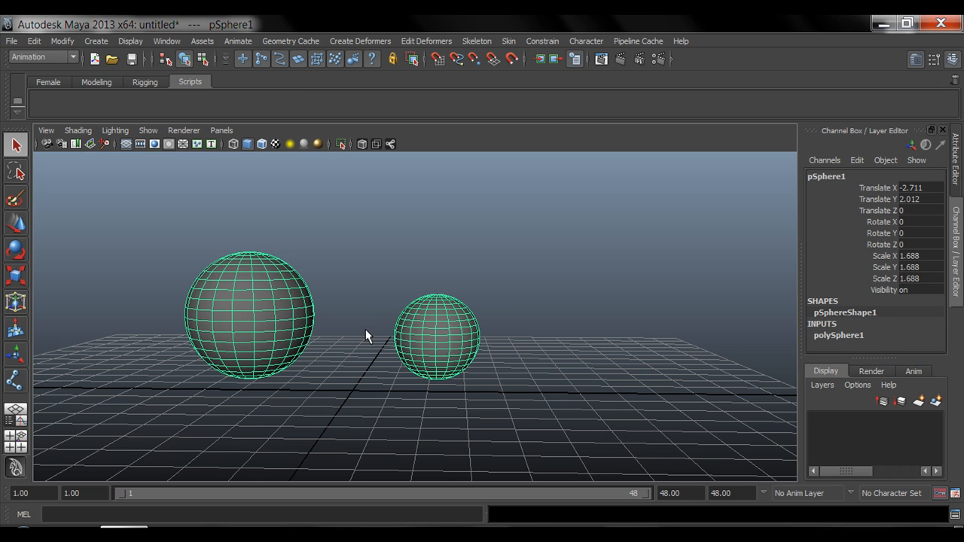
key("f")
scroll(437, 365, "down", 2)
left_click_drag(430, 368, 345, 283, "alt")
Add an Outliner shortcut to the Scripts shelf and clear the object selection
left_click(165, 42)
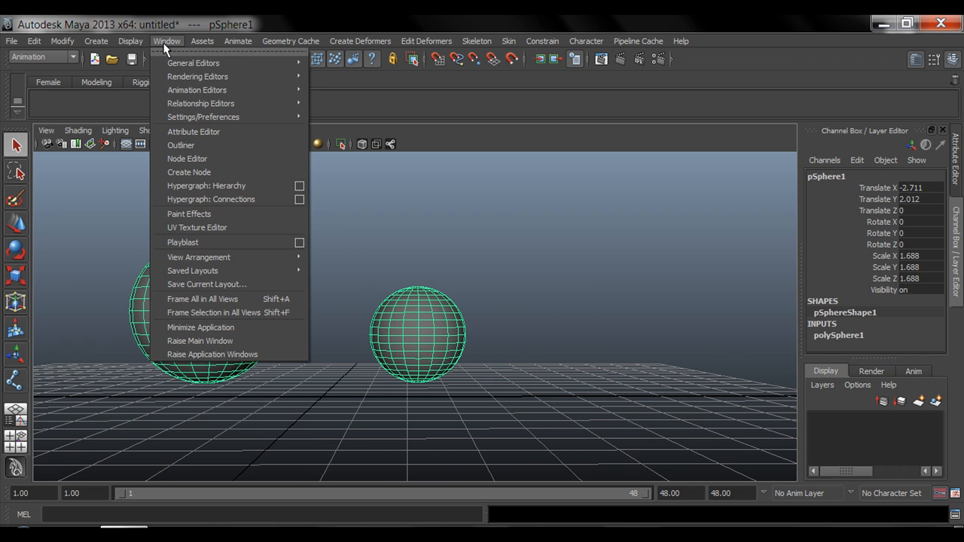
left_click(192, 146, "ctrl+shift")
left_click(128, 221)
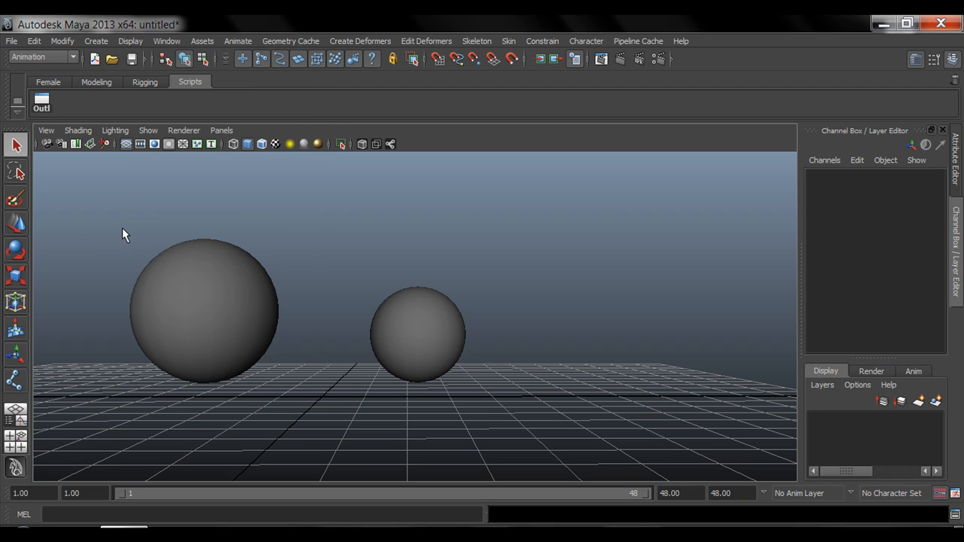
Open the Outliner from its shelf shortcut and expand the pSphere1 hierarchy
left_click(44, 109)
left_click_drag(638, 144, 685, 135)
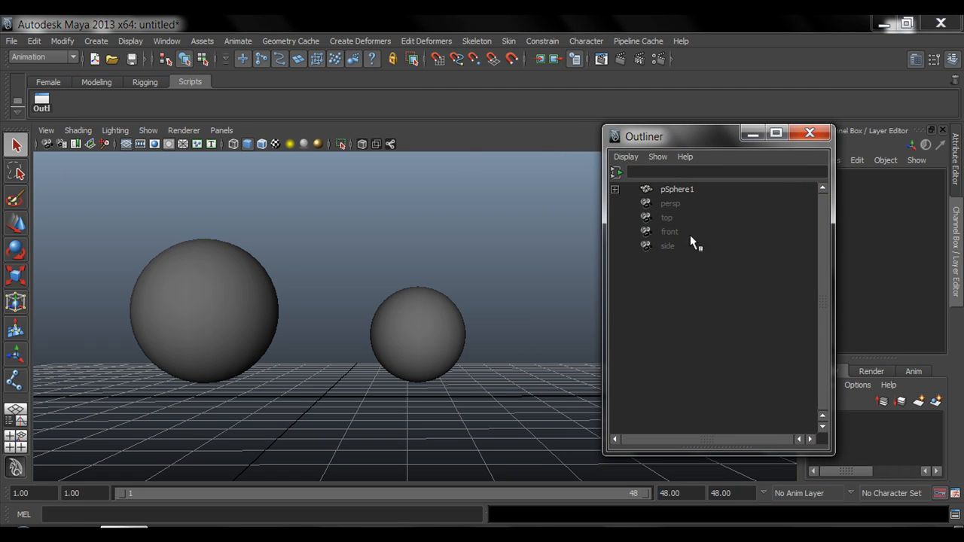
left_click(680, 190)
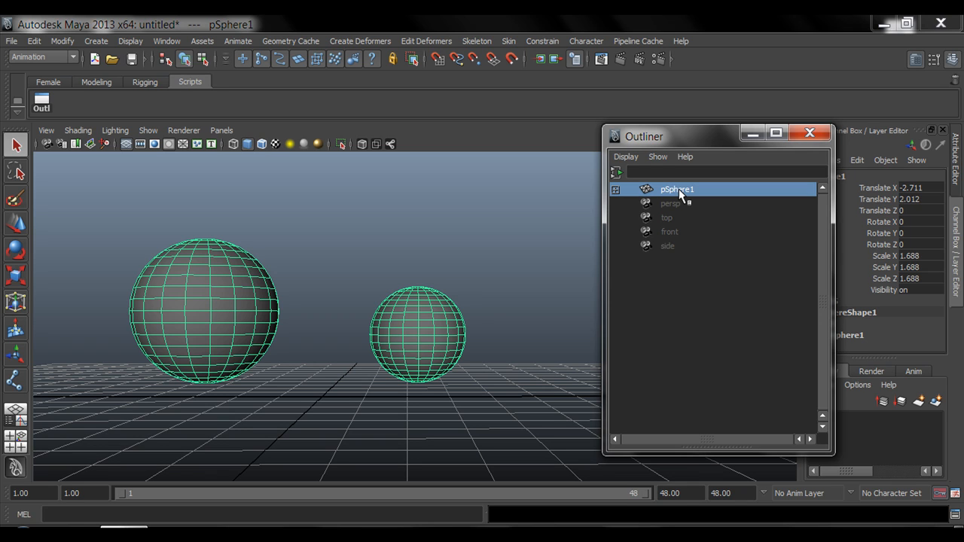
left_click(615, 189)
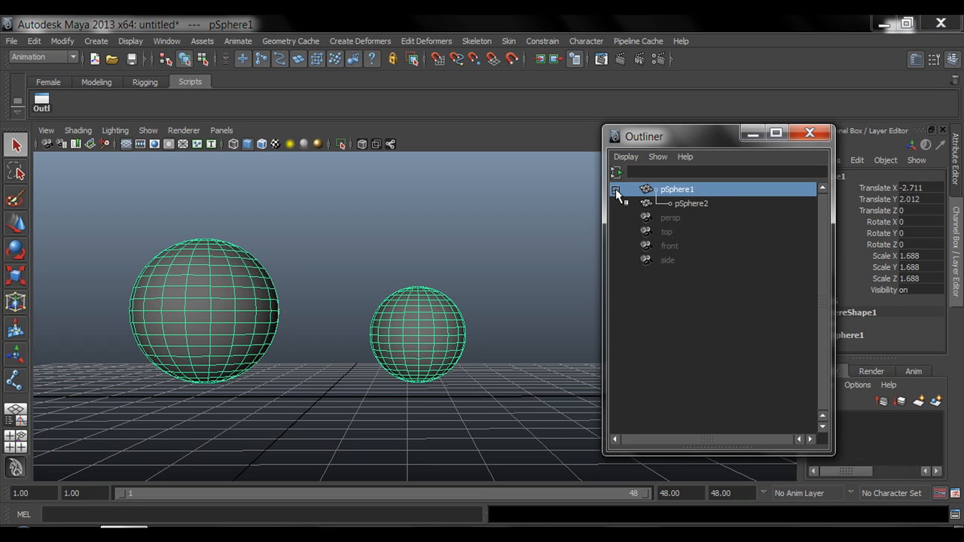
Rename the parent object pSphere1 as BigSphere in the Outliner
double_click(688, 195)
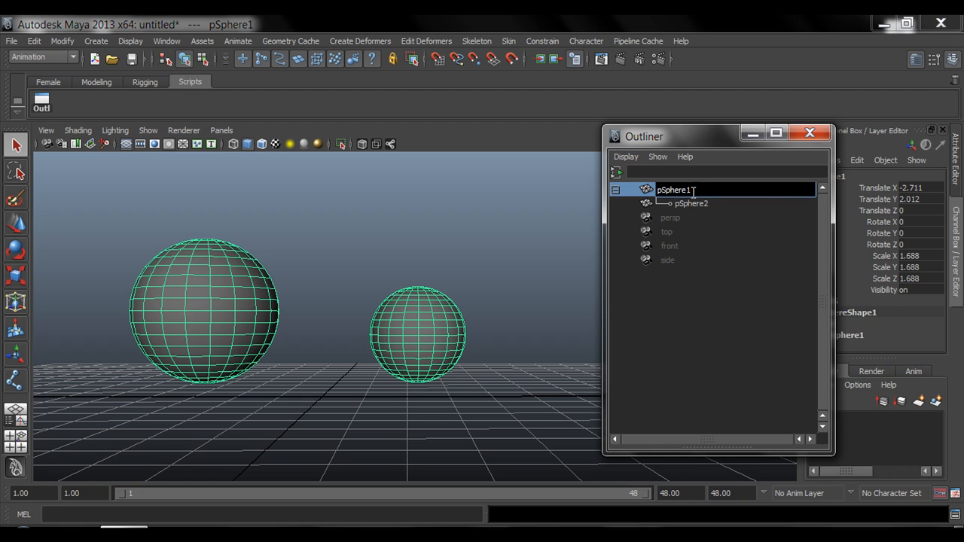
key("BackSpace")
type("BigSphere")
key("Return")
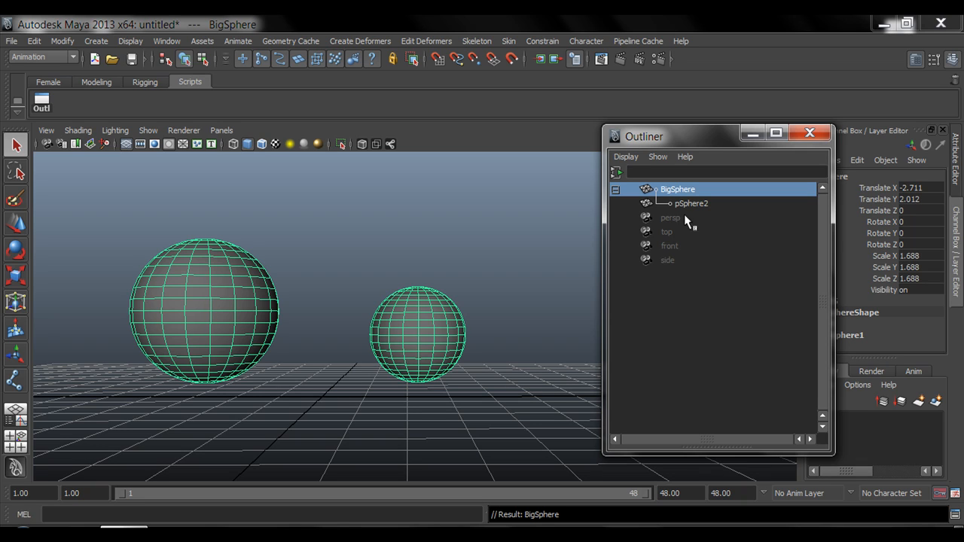
Rename the child object pSphere2 as SmallSphere in the Outliner
double_click(692, 205)
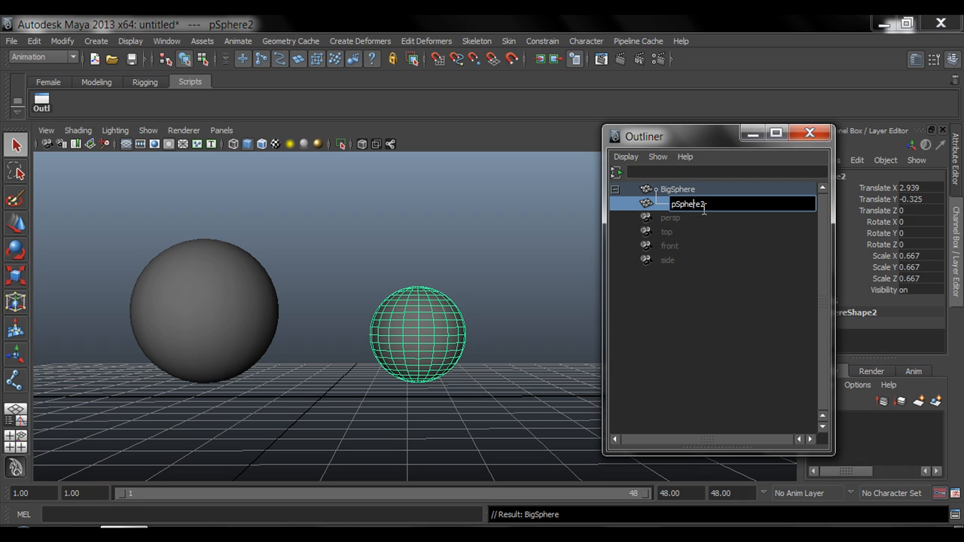
left_click_drag(707, 208, 666, 206)
type("SmallSphere")
key("Return")
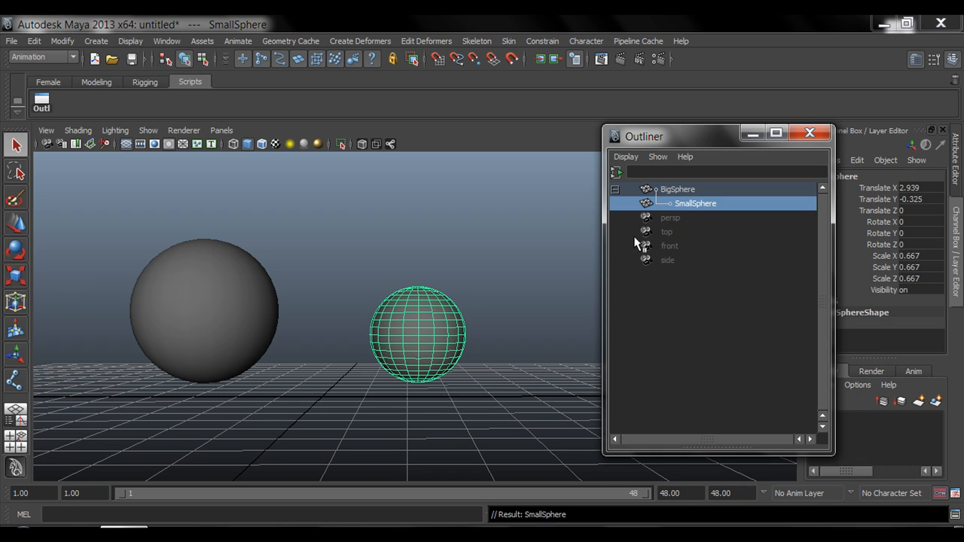
Clear the selection and reposition the Outliner window over the middle of the viewport
left_click(426, 260)
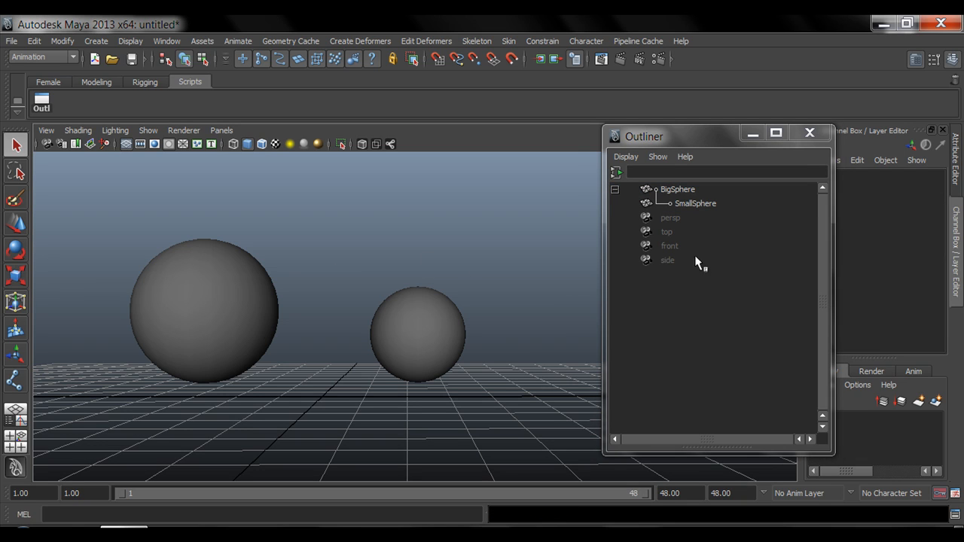
left_click_drag(703, 145, 376, 183)
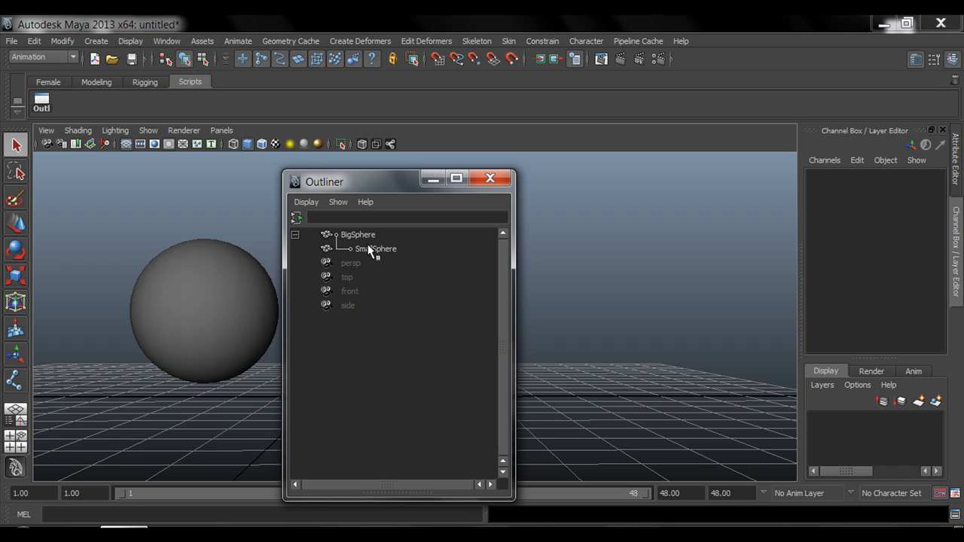
left_click_drag(379, 189, 467, 154)
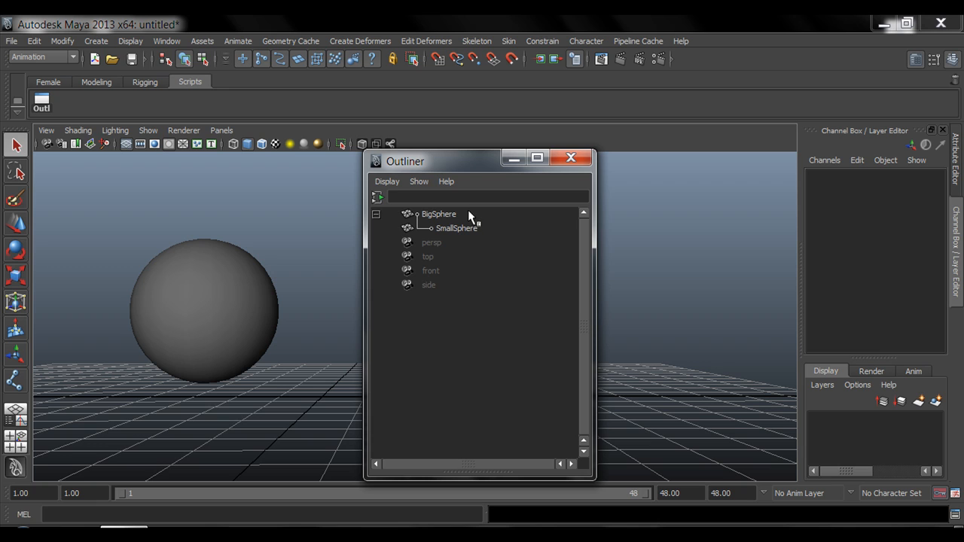
Move the Outliner clear of the spheres and select SmallSphere and BigSphere alternately to compare their selection highlighting
left_click_drag(459, 165, 686, 148)
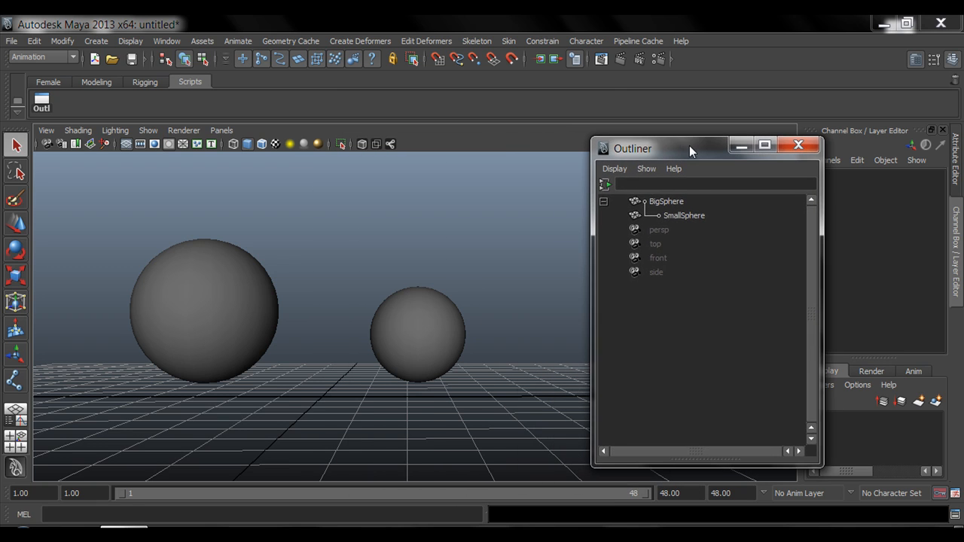
left_click(680, 216)
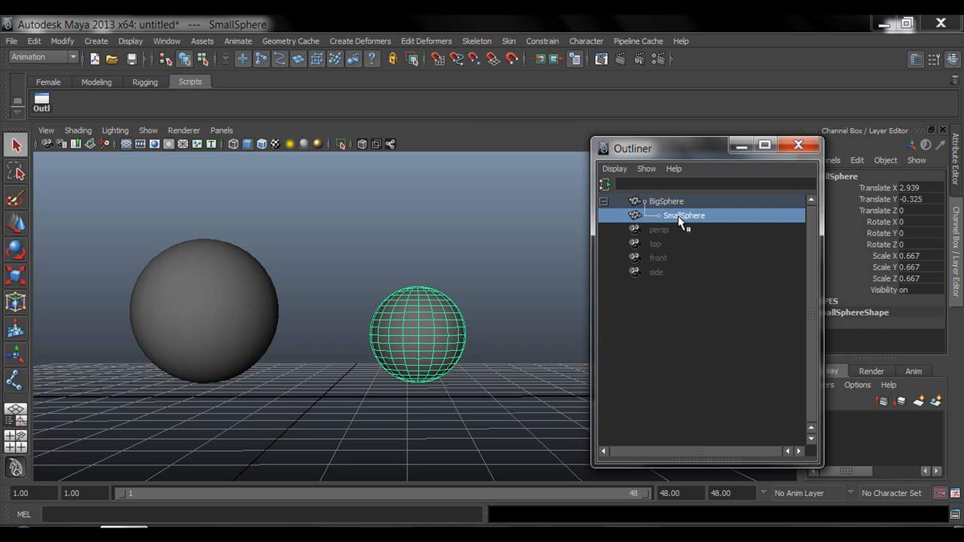
left_click(664, 201)
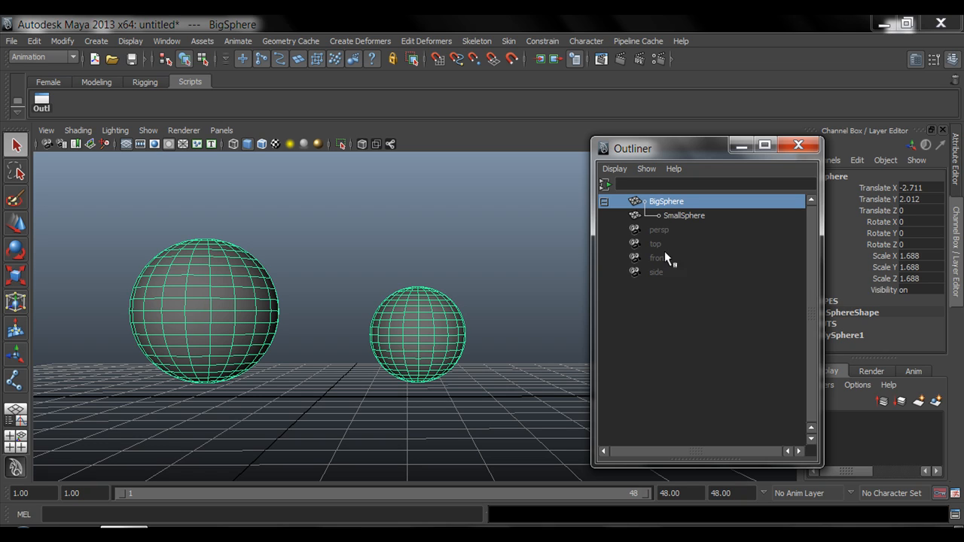
left_click(691, 217)
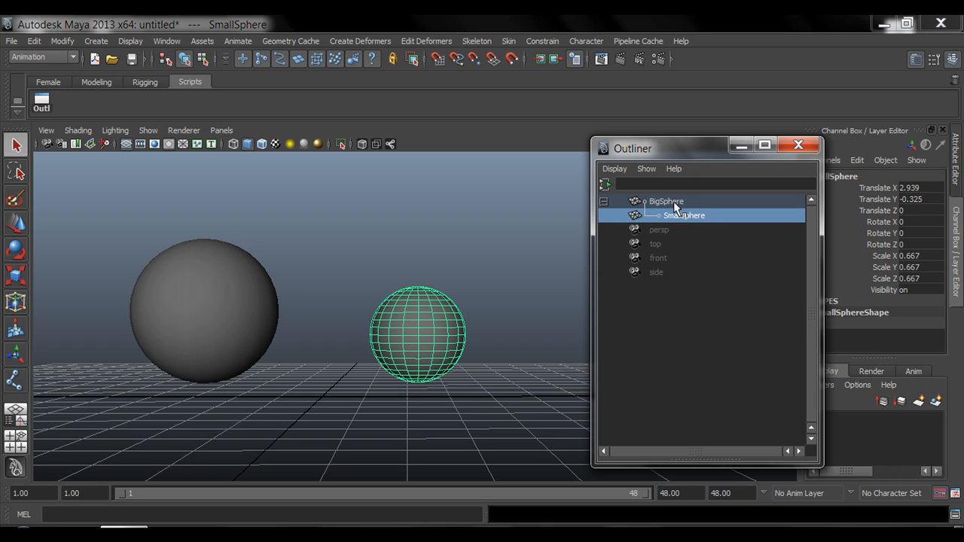
left_click(673, 201)
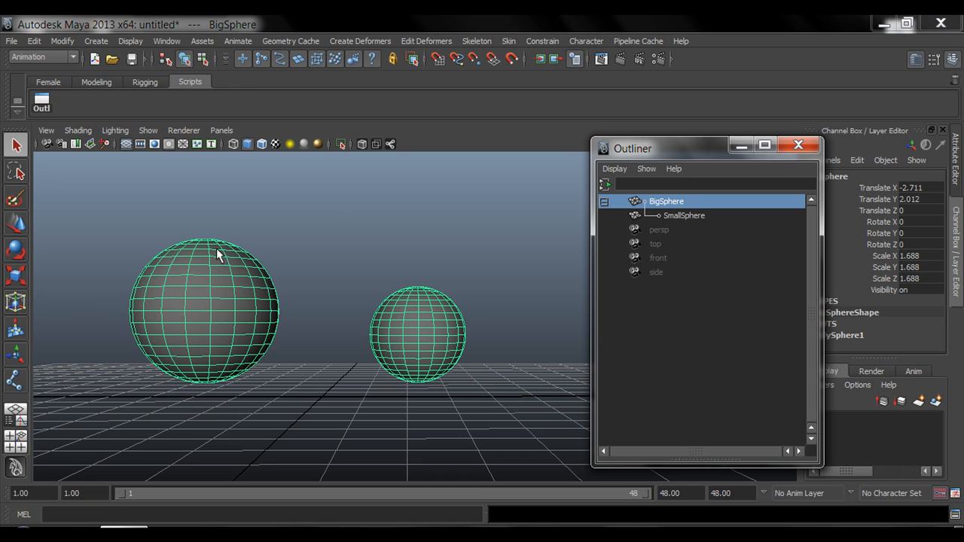
Move BigSphere slightly upward to test how its child follows, and undo the move
key("w")
left_click_drag(214, 312, 202, 282)
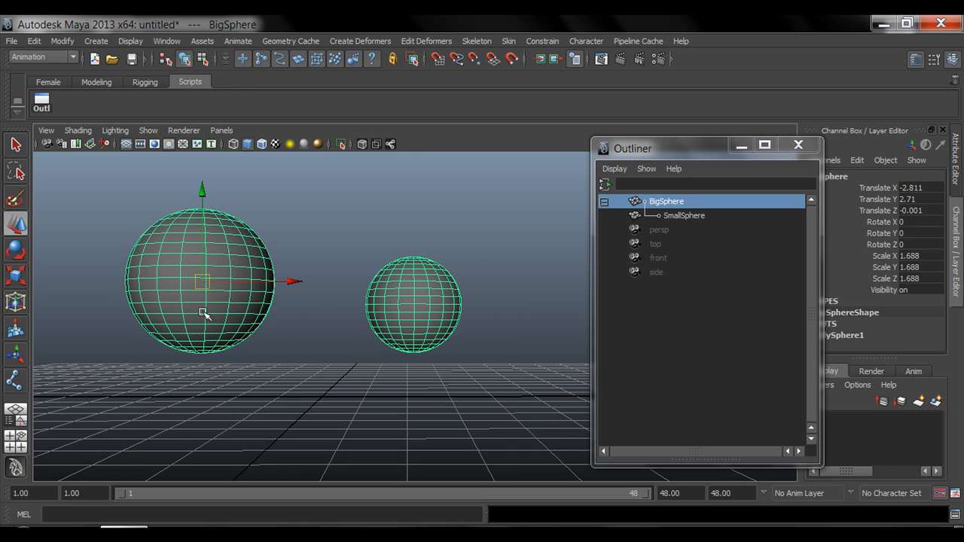
key("ctrl+z")
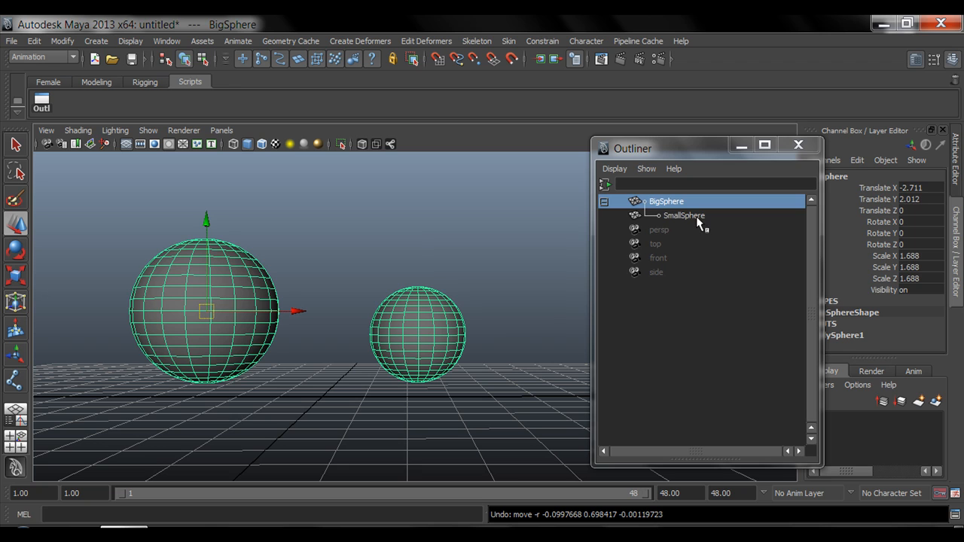
Select SmallSphere alone and move it away from BigSphere to about Translate X 6.04, Y -0.08, Z -0.15
left_click(696, 216)
left_click_drag(424, 333, 443, 339)
right_click_drag(489, 359, 358, 336, "alt")
middle_click_drag(348, 337, 369, 334, "alt")
left_click_drag(369, 334, 384, 349, "alt")
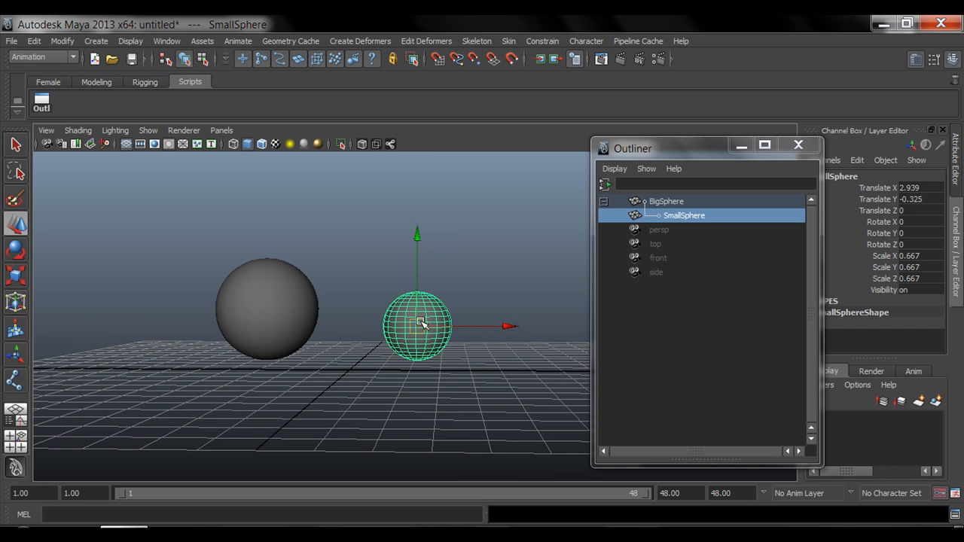
key("Insert")
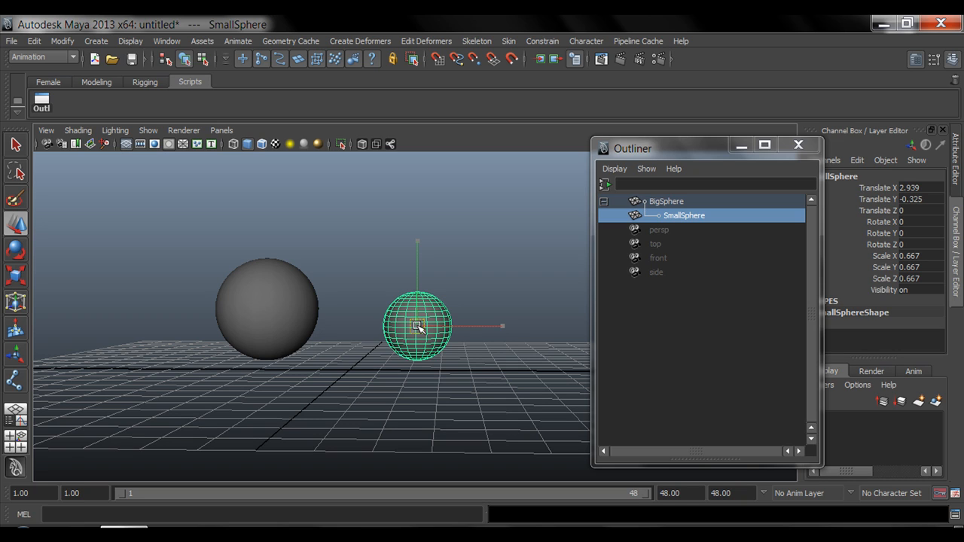
left_click_drag(419, 327, 577, 313)
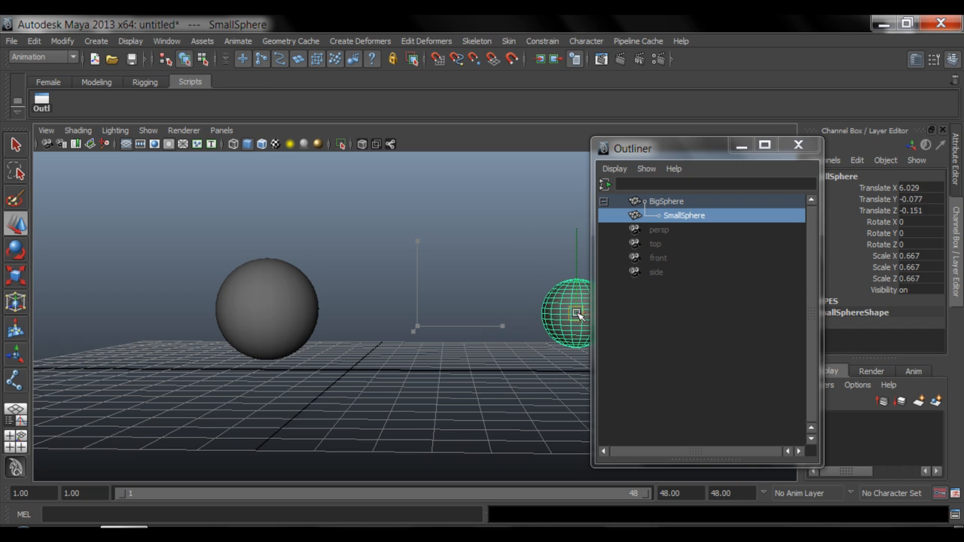
key("f")
Rotate SmallSphere freely to about X 38.7, Y -42.3, Z 5.7 and scale it uniformly to about 0.598
key("e")
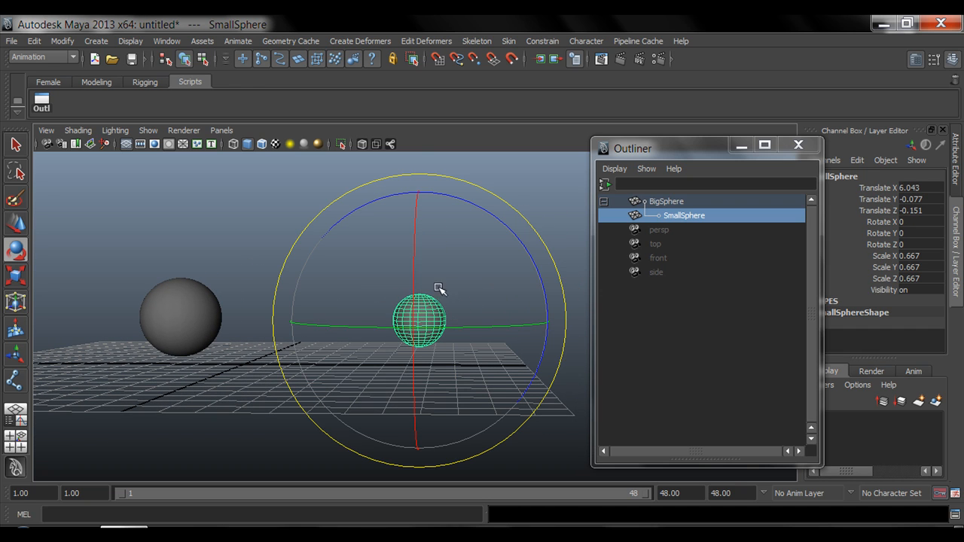
left_click_drag(459, 226, 351, 312)
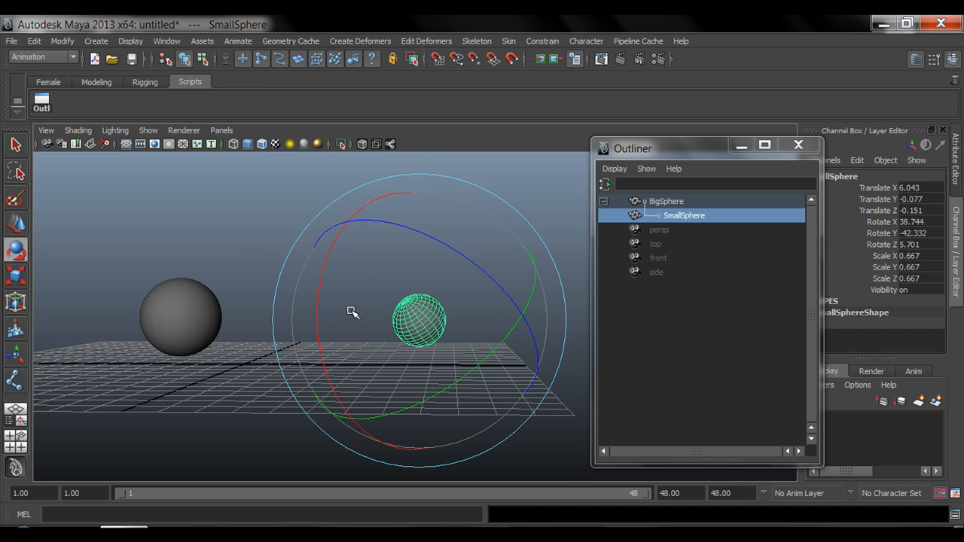
key("r")
mouse_move(421, 321)
left_mouse_down()
mouse_move(376, 323)
mouse_move(488, 331)
mouse_move(413, 332)
left_mouse_up()
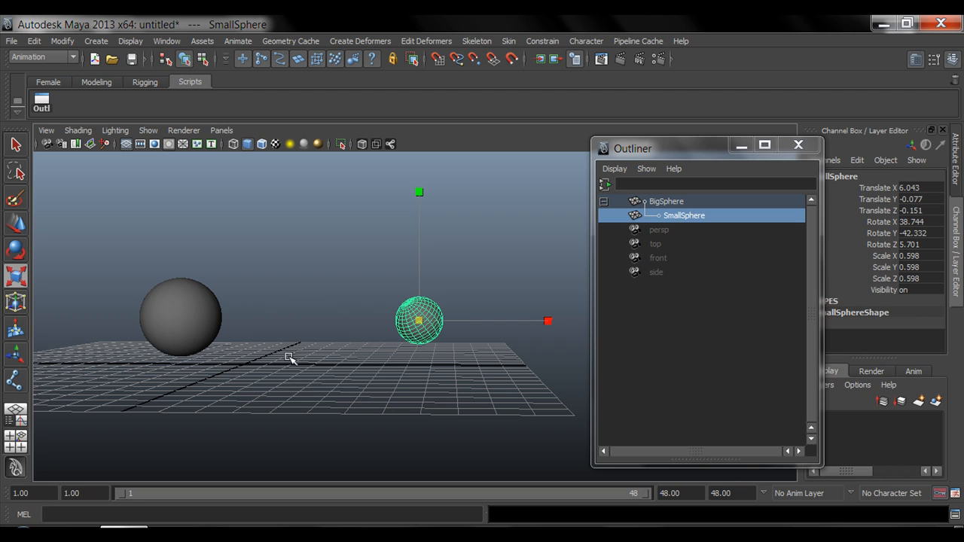
Move SmallSphere farther from BigSphere along its own X axis, to about Translate X 6.69 and Z 0.44
left_click_drag(447, 379, 415, 374, "alt")
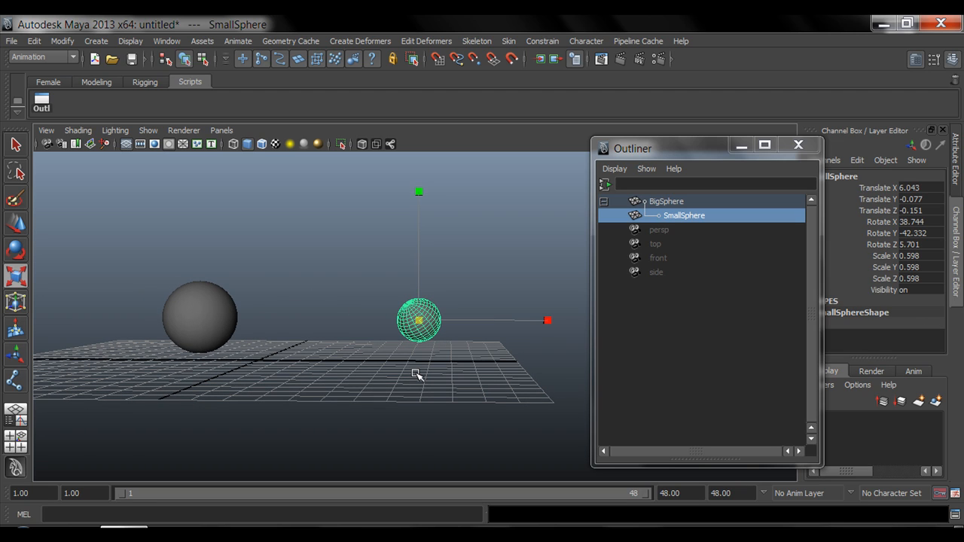
key("minus")
right_click_drag(316, 342, 351, 359, "alt")
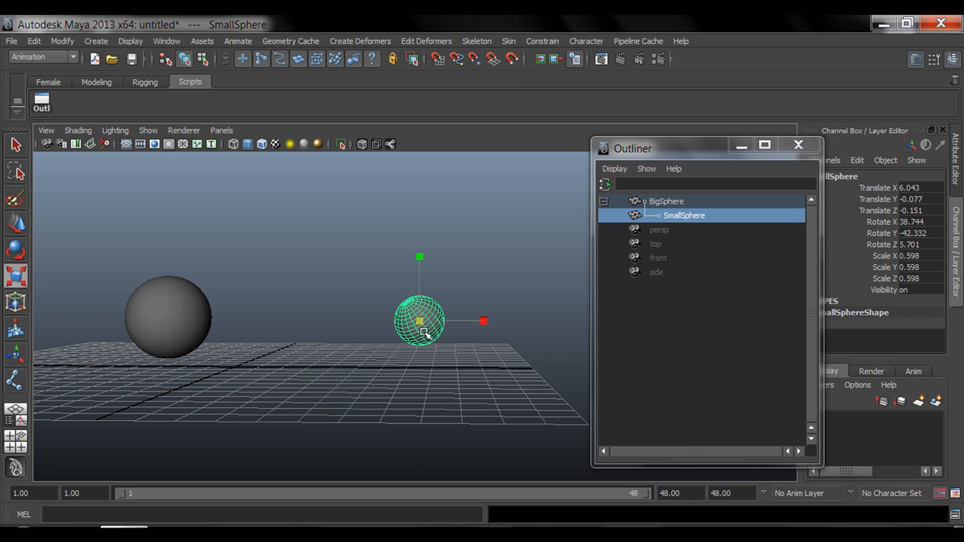
key("w")
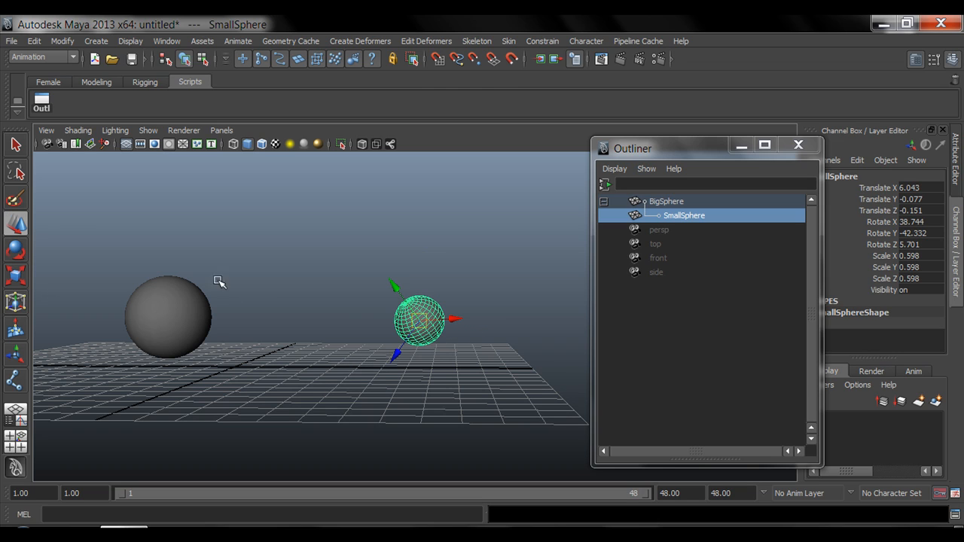
left_click_drag(448, 321, 482, 324)
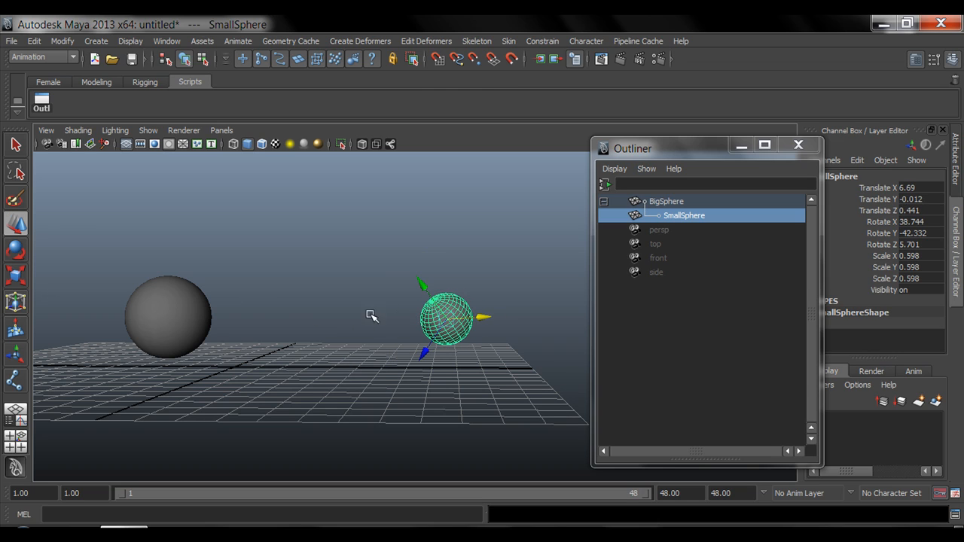
Select BigSphere and test moving, rotating and scaling it together with its child, undoing each change
left_click(178, 313)
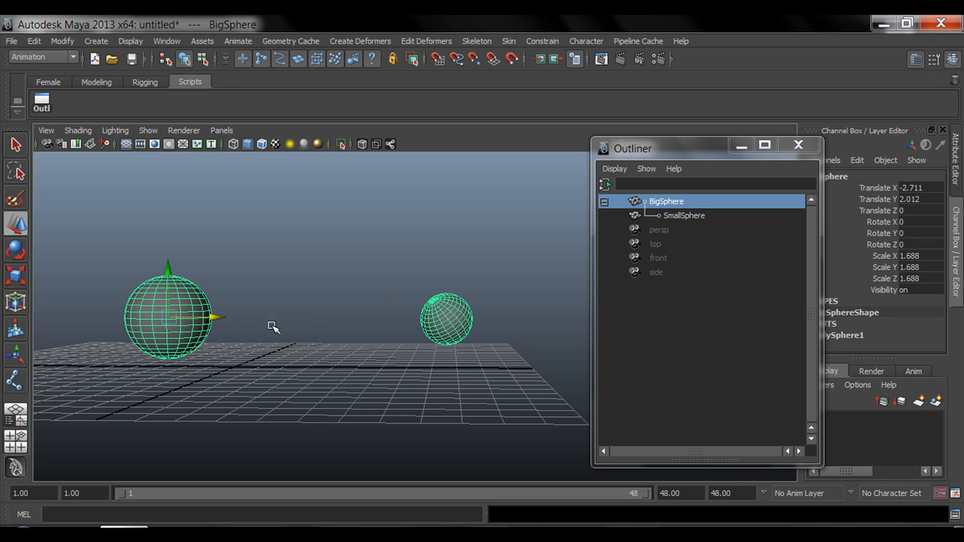
mouse_move(172, 317)
left_mouse_down()
mouse_move(184, 385)
mouse_move(198, 354)
mouse_move(236, 339)
mouse_move(190, 317)
left_mouse_up()
mouse_move(170, 319)
left_mouse_down()
mouse_move(233, 316)
mouse_move(108, 308)
mouse_move(208, 316)
mouse_move(171, 315)
left_mouse_up()
key("e")
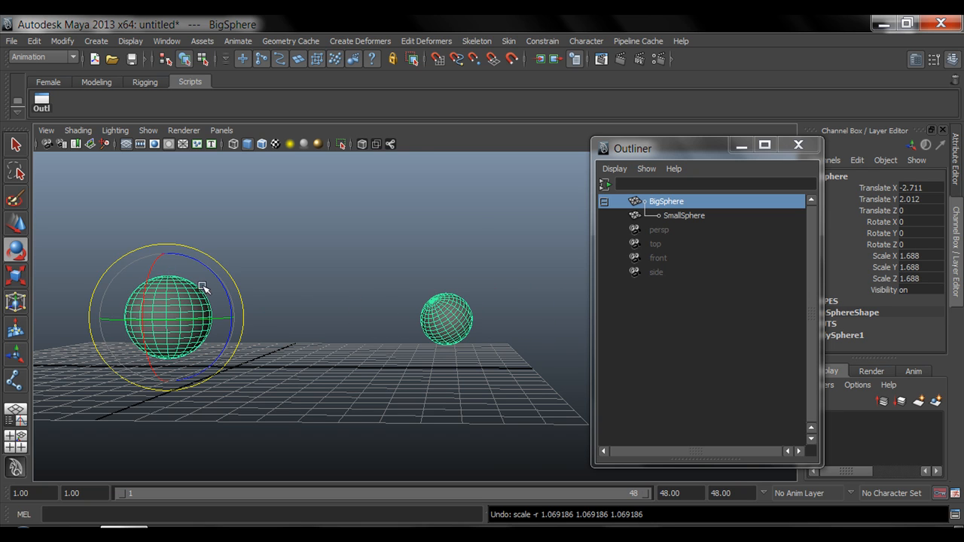
left_click_drag(202, 286, 150, 318)
key("ctrl+z")
key("r")
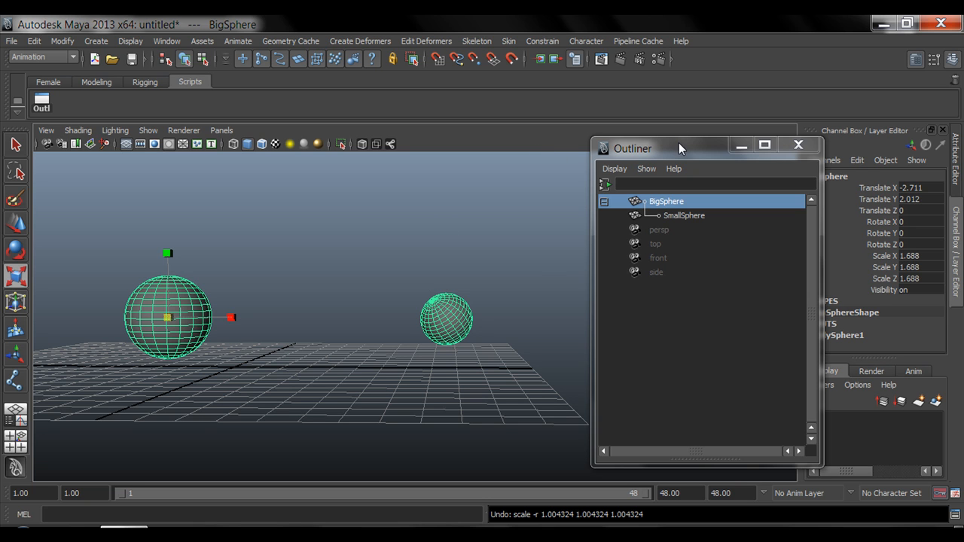
Move the Outliner farther aside and set SmallSphere's Rotate X, Y and Z to 0
left_click_drag(682, 149, 721, 108)
left_click_drag(374, 320, 311, 306, "alt")
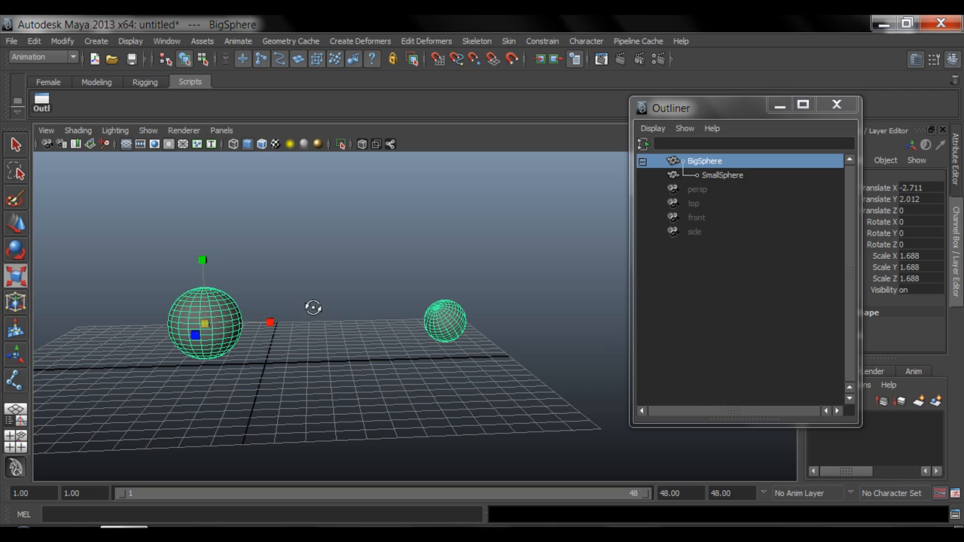
left_click(443, 323)
key("w")
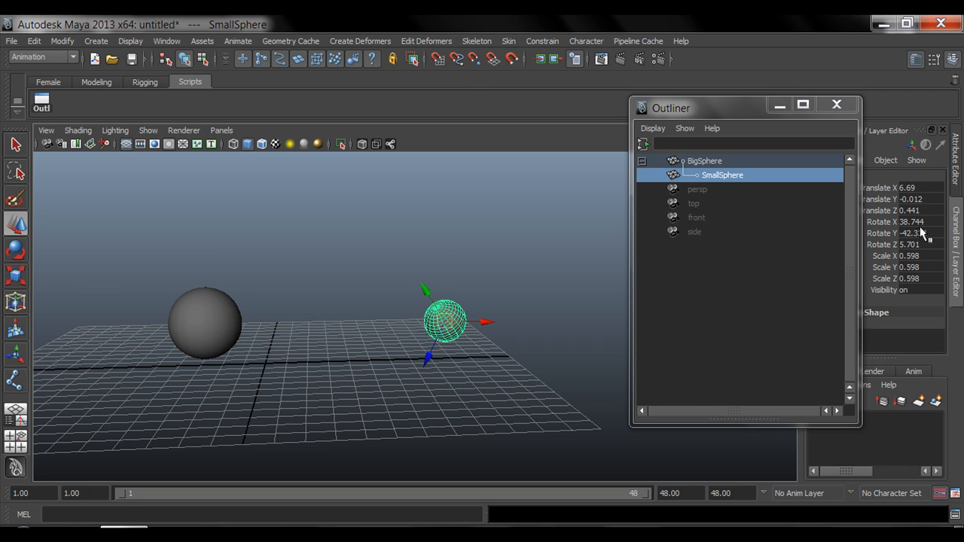
left_click_drag(921, 222, 920, 244)
type("0")
key("Return")
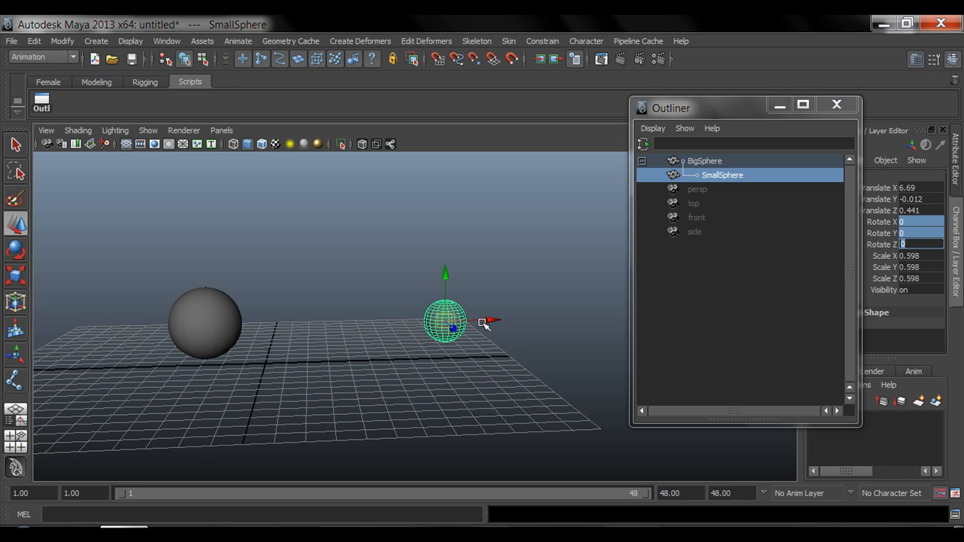
Move SmallSphere back toward BigSphere, to about Translate X 2.914 and Y -0.337
left_click_drag(486, 320, 356, 333)
mouse_move(351, 356)
left_mouse_down("alt")
mouse_move(344, 339)
mouse_move(346, 349)
left_mouse_up("alt")
right_click_drag(346, 349, 349, 366, "alt")
middle_click_drag(349, 366, 388, 358, "alt")
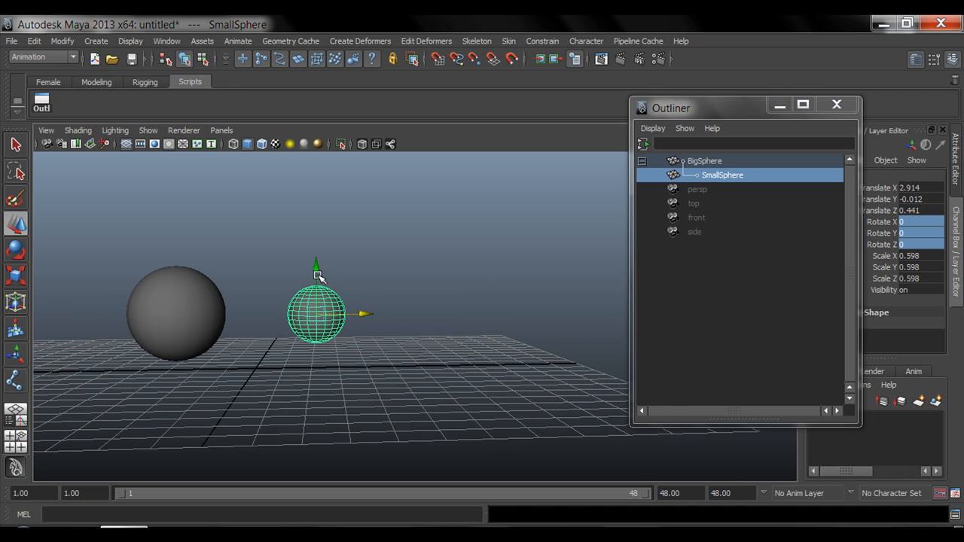
left_click_drag(316, 268, 316, 283)
left_click_drag(307, 334, 304, 339, "alt")
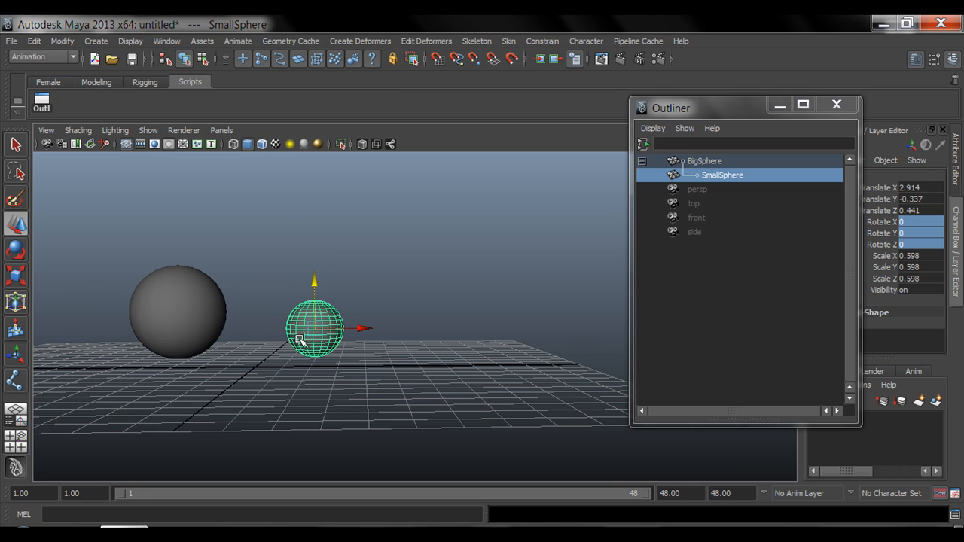
Create a polygon cube at the grid origin
left_click(97, 41)
mouse_move(111, 78)
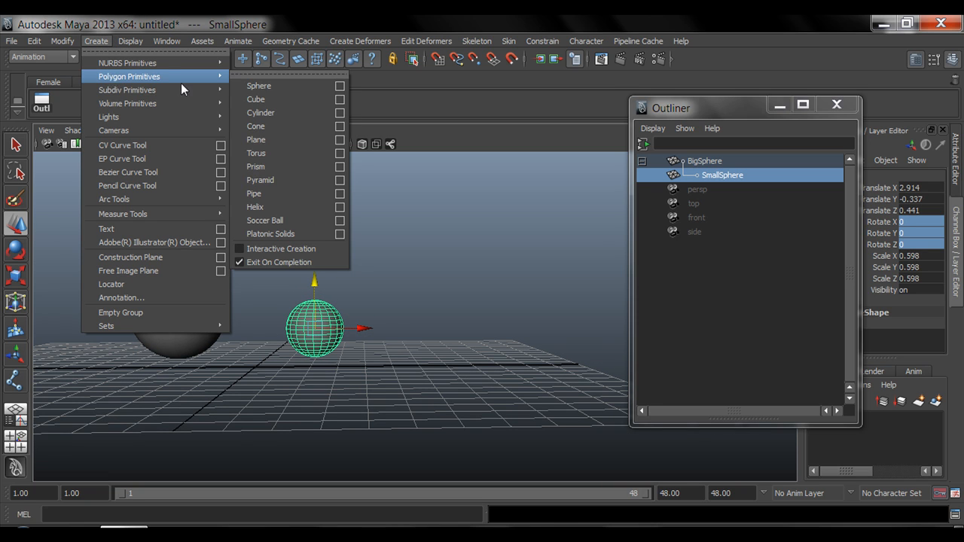
left_click(279, 99)
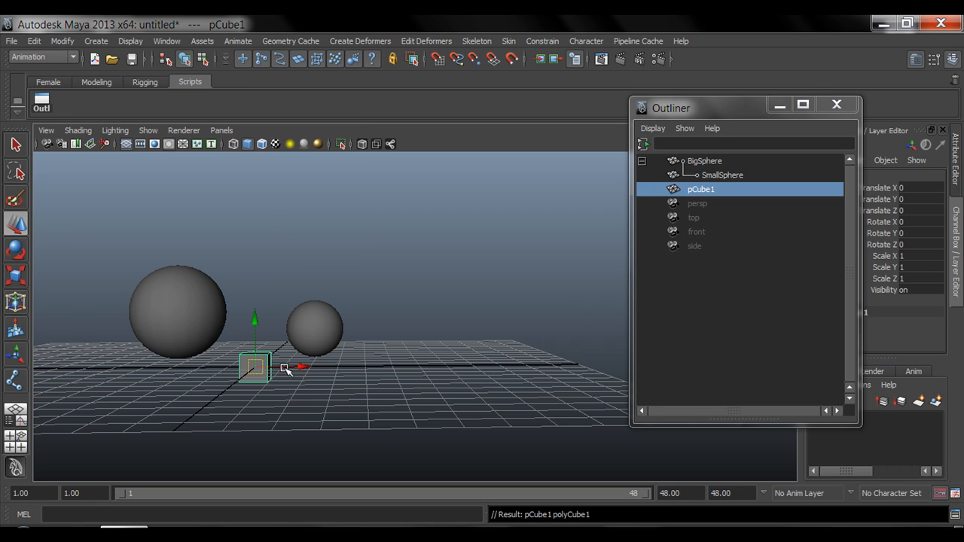
Place the cube beyond SmallSphere at about Translate X 5.6, Y 0.9 and scale it uniformly to about 0.787
left_click_drag(285, 369, 409, 304)
key("r")
left_click_drag(408, 338, 409, 302, "alt")
key("w")
middle_click_drag(233, 289, 262, 291, "alt")
key("q")
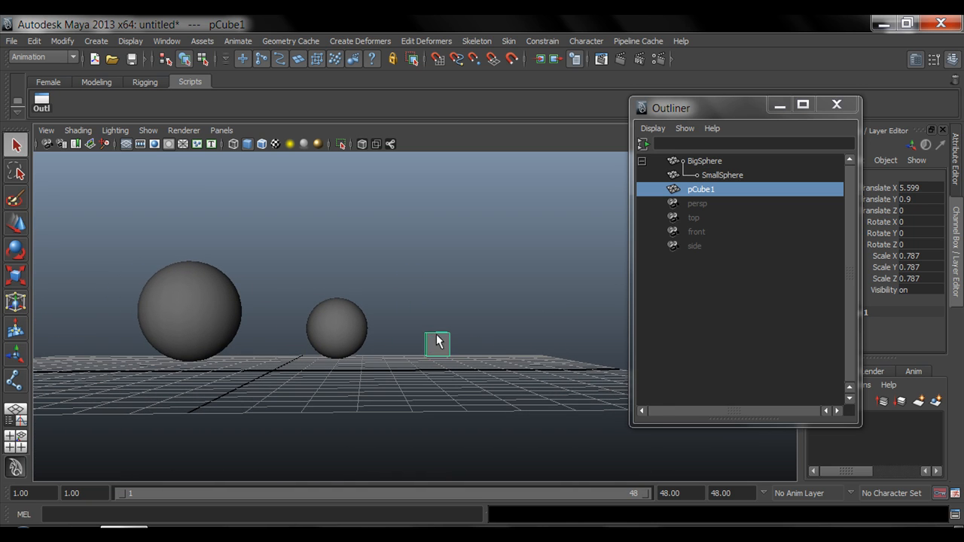
Select BigSphere, SmallSphere and the cube one after another to review the intended parenting order
left_click_drag(372, 272, 310, 309, "alt")
left_click(370, 285)
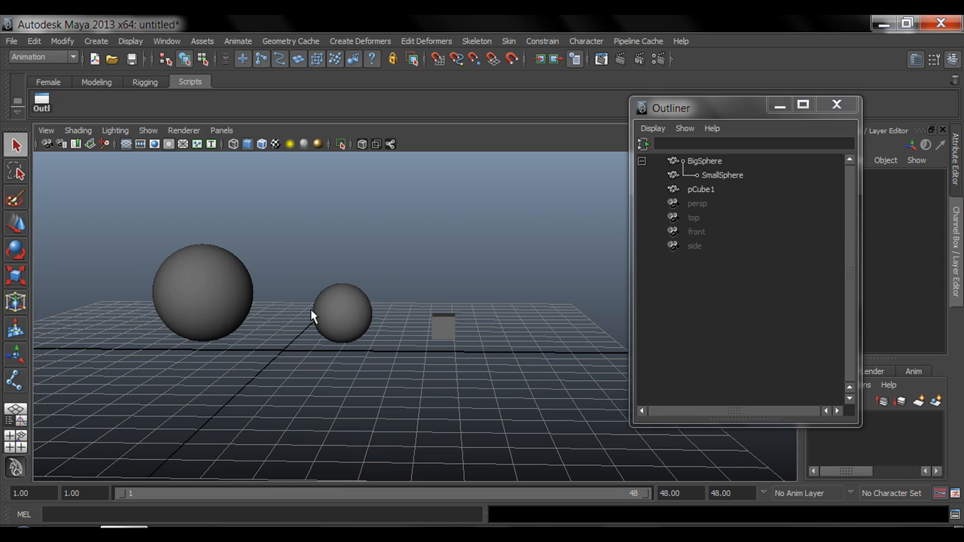
left_click(204, 268)
left_click(350, 309)
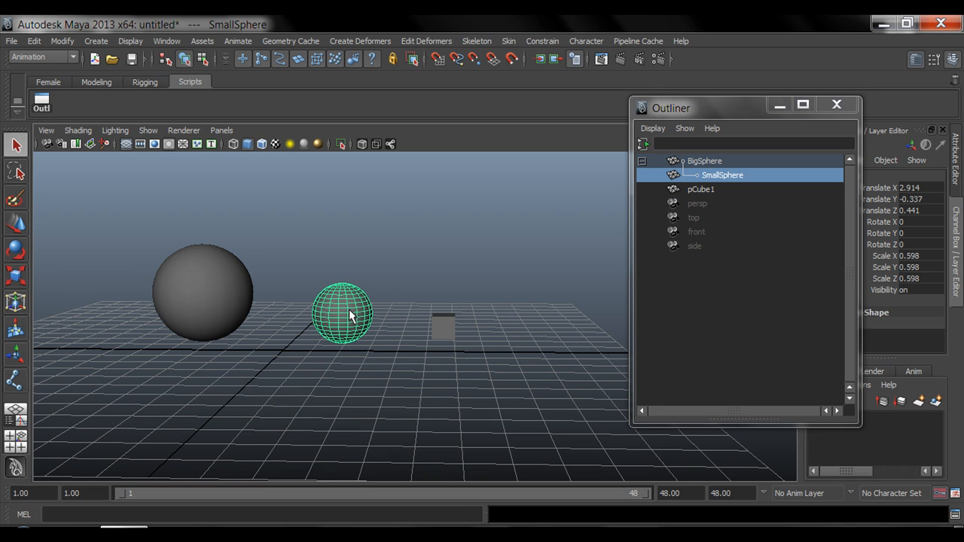
left_click(449, 324)
left_click_drag(443, 334, 449, 326, "alt")
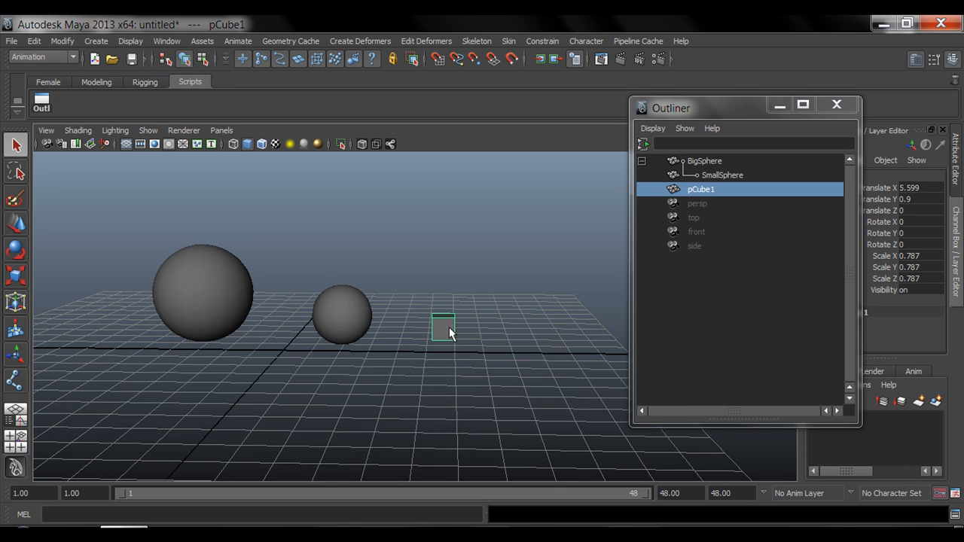
left_click(350, 314)
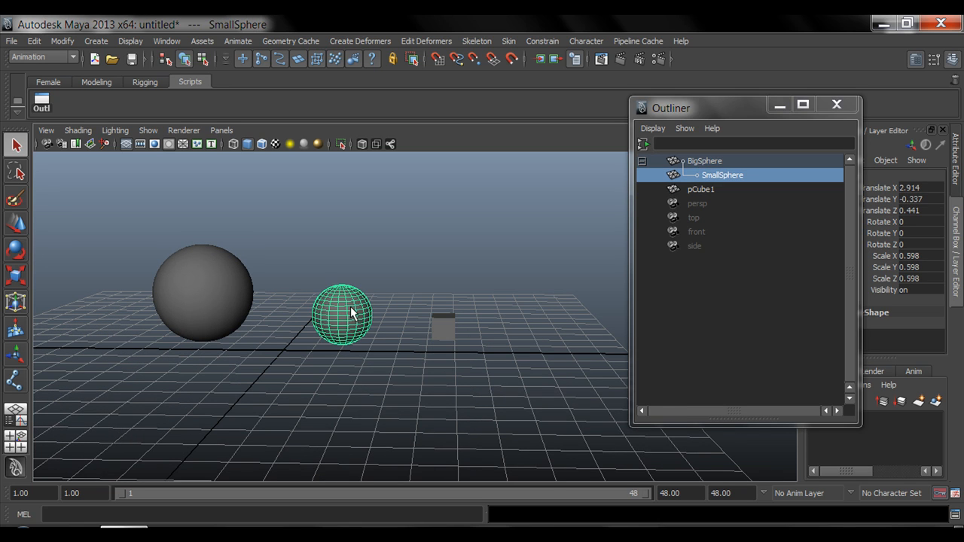
Frame SmallSphere and the cube more closely and collapse the BigSphere hierarchy in the Outliner
scroll(382, 301, "up", 5)
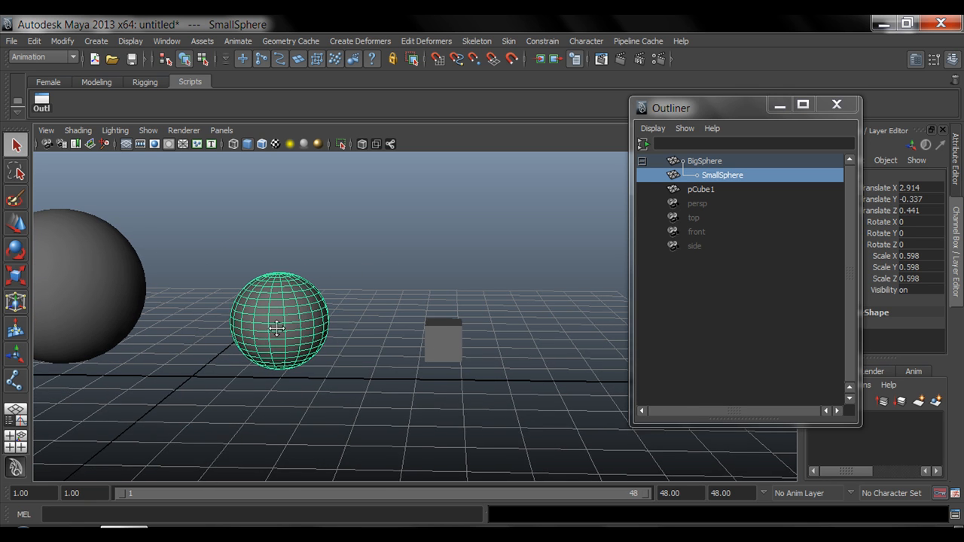
mouse_move(278, 328)
left_mouse_down("alt")
mouse_move(385, 338)
mouse_move(271, 335)
left_mouse_up("alt")
right_click_drag(270, 334, 407, 344, "alt")
middle_click_drag(182, 333, 304, 350, "alt")
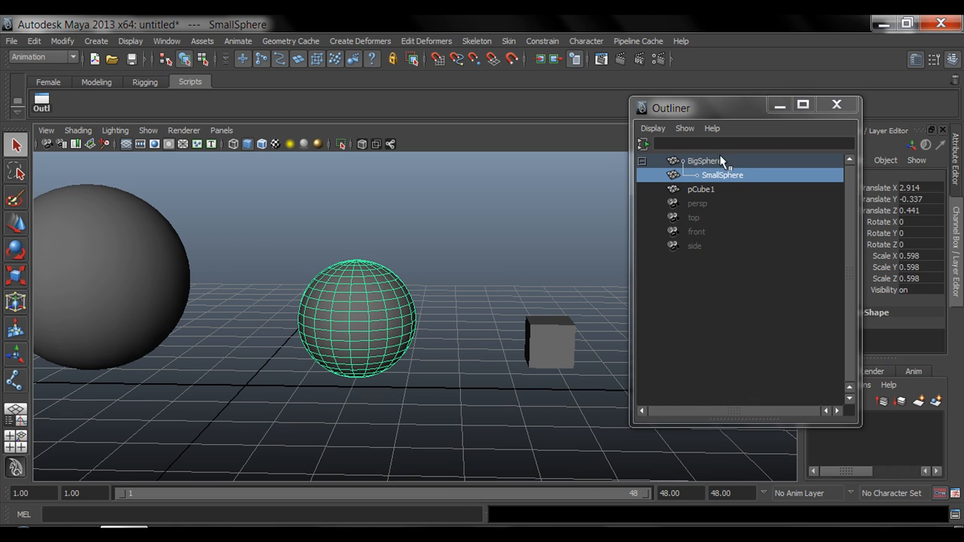
left_click(642, 160)
middle_click_drag(52, 260, 6, 262, "alt")
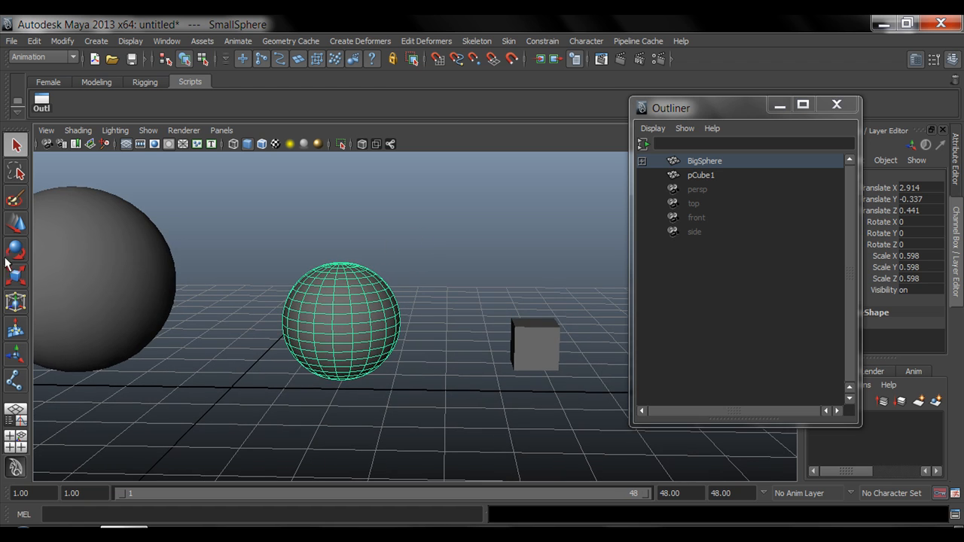
Select the cube and SmallSphere in turn to review which object is the intended child and which the parent
middle_click_drag(338, 302, 250, 276, "alt")
right_click_drag(250, 276, 303, 309, "alt")
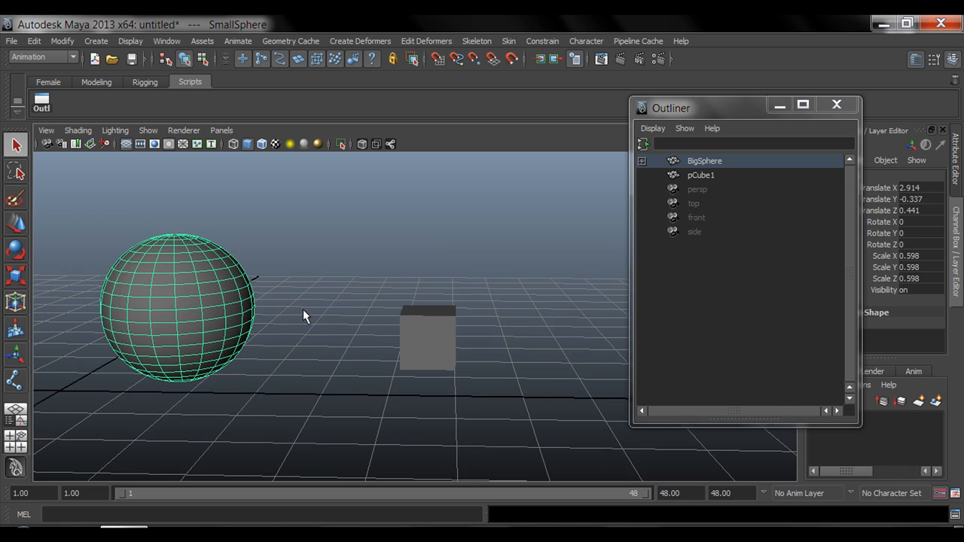
left_click_drag(303, 309, 319, 320, "alt")
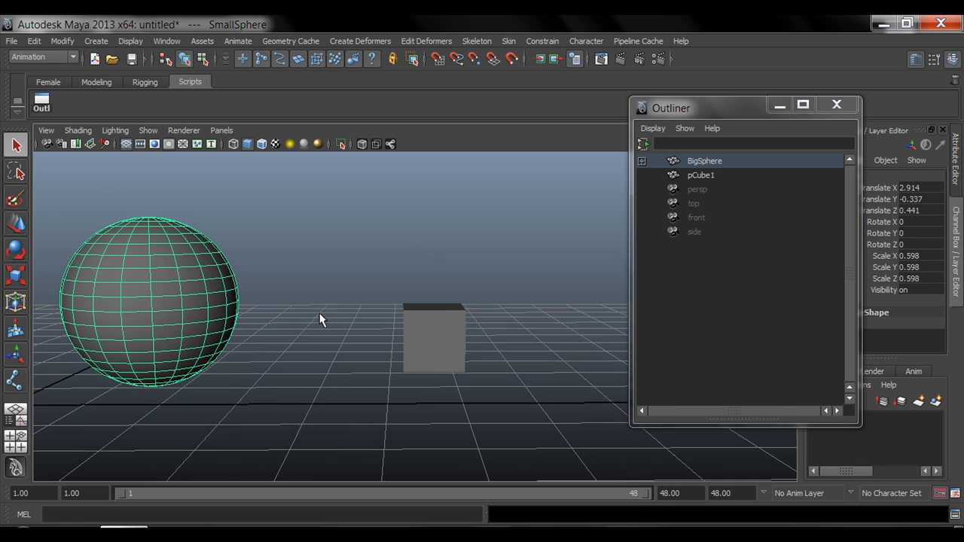
left_click(437, 332)
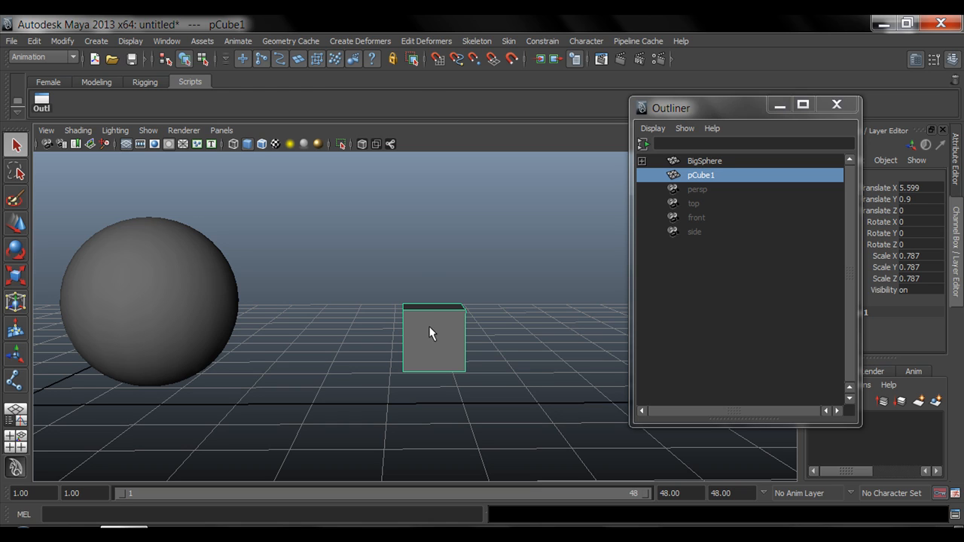
left_click(169, 286)
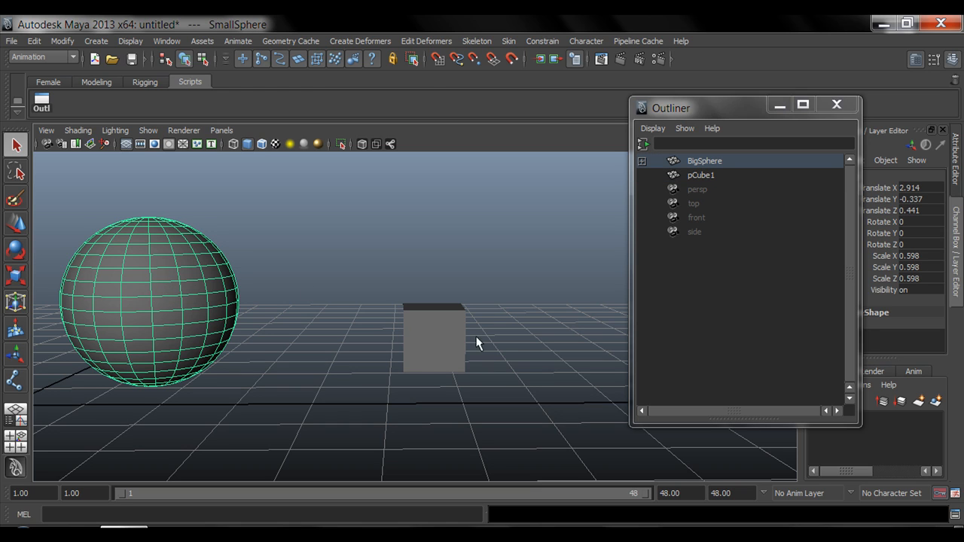
left_click(436, 344)
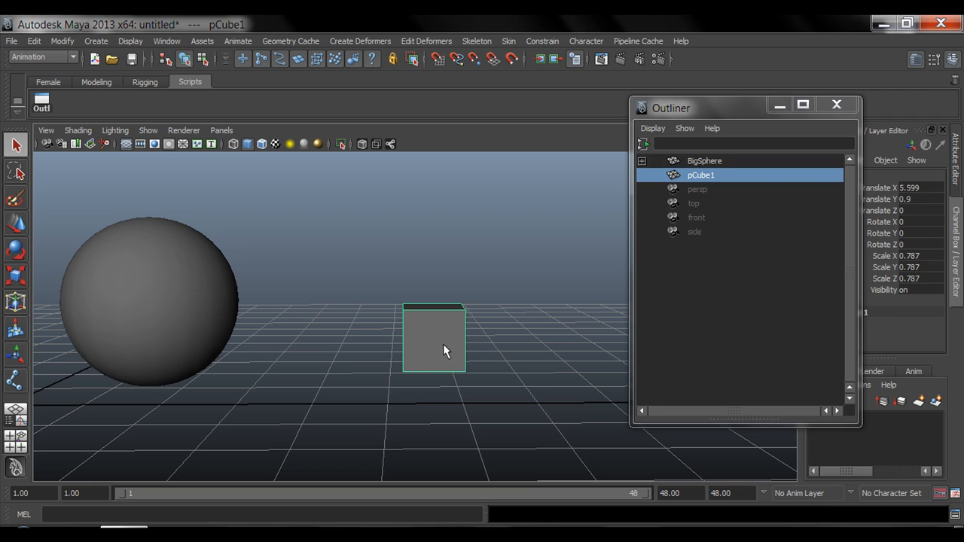
left_click(167, 287)
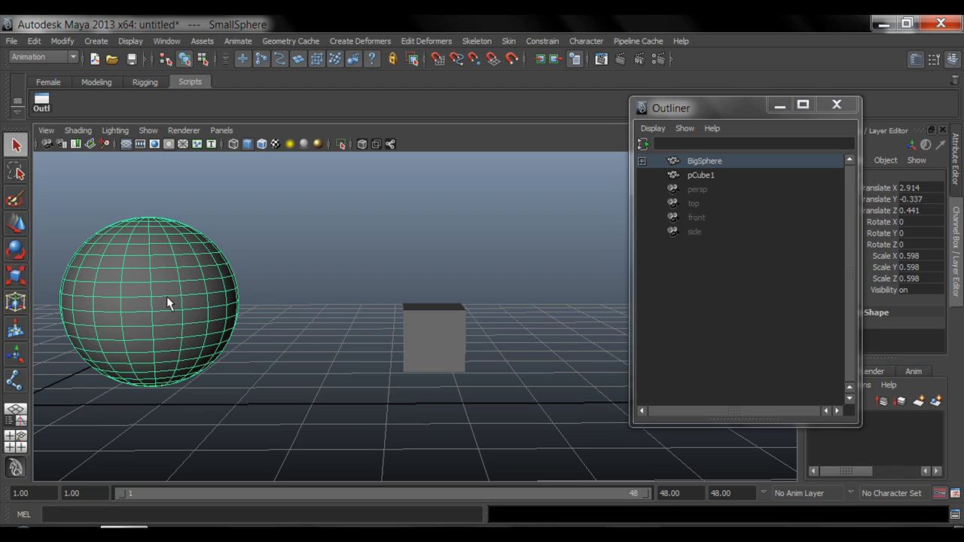
left_click(293, 255)
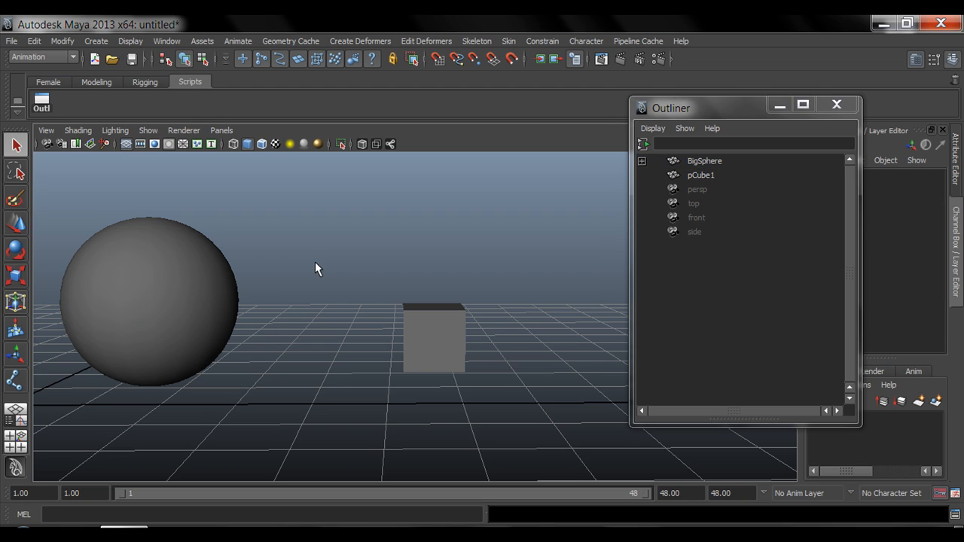
Parent the cube under SmallSphere and clear the selection
left_click(446, 332)
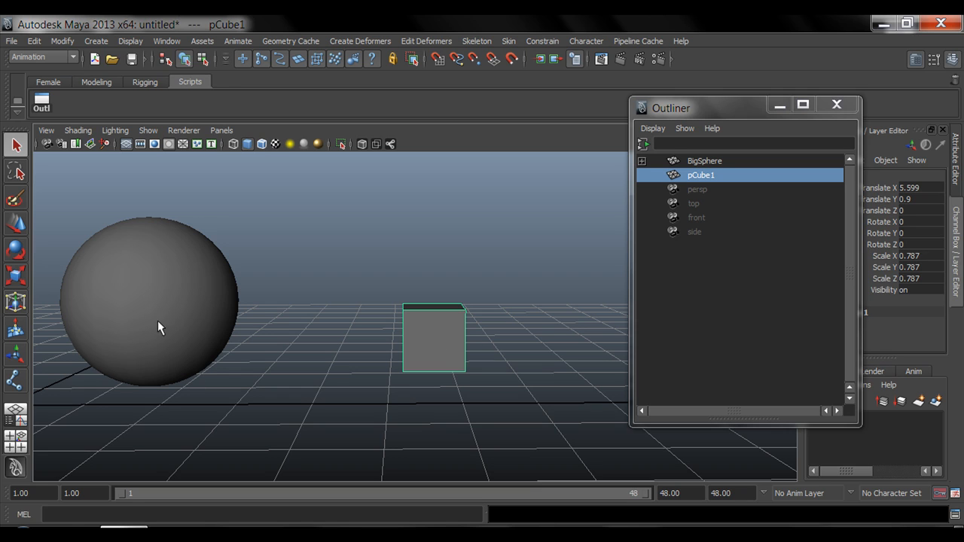
left_click(200, 296)
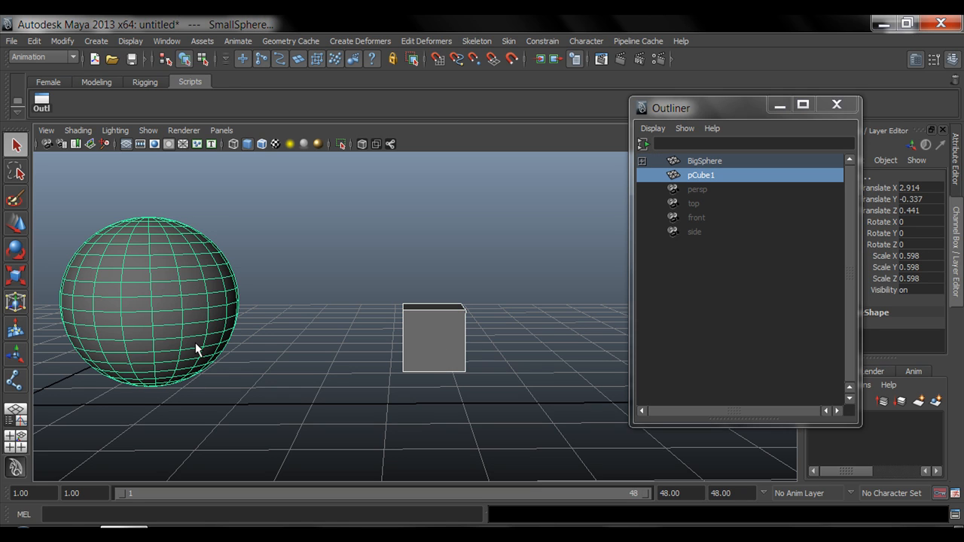
key("p")
right_click_drag(331, 313, 187, 305, "alt")
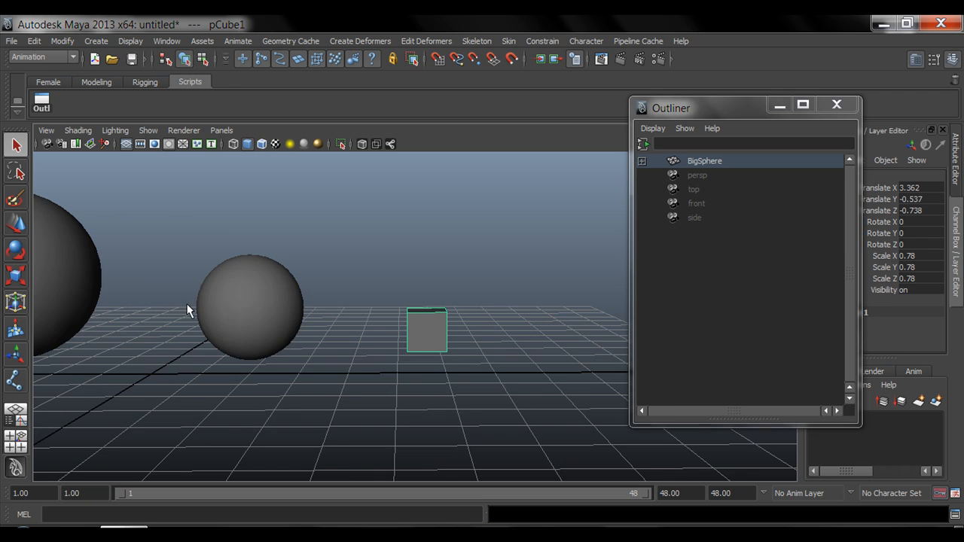
middle_click_drag(176, 303, 260, 309, "alt")
left_click(381, 222)
Show shape nodes in the Outliner and expand the hierarchy from BigSphere through SmallSphere to pCube1
left_click_drag(733, 112, 496, 134)
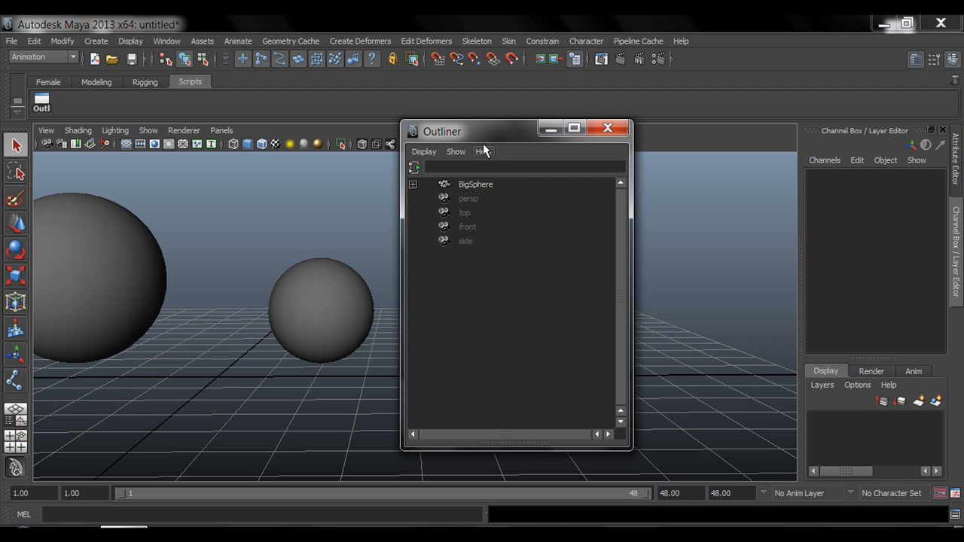
left_click_drag(491, 133, 661, 141)
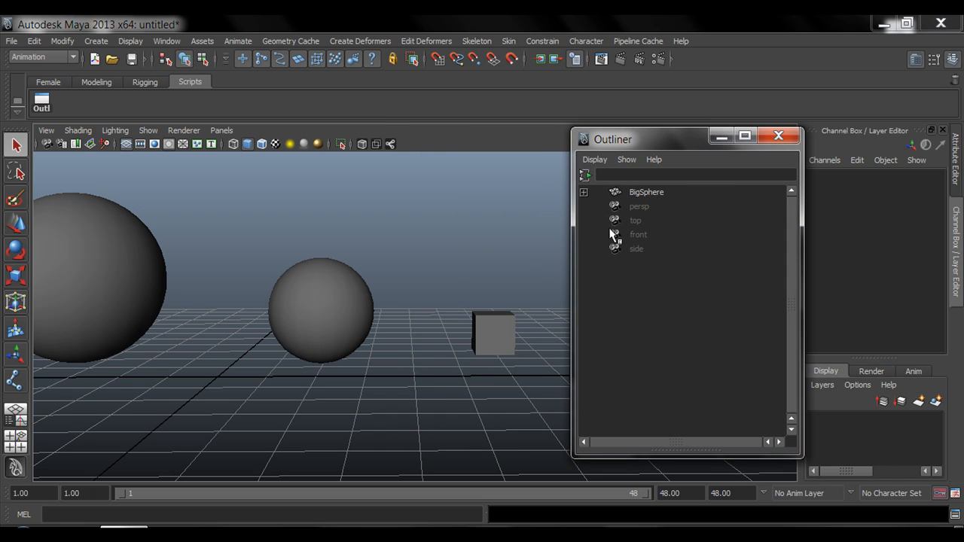
left_click(584, 194)
left_click(594, 160)
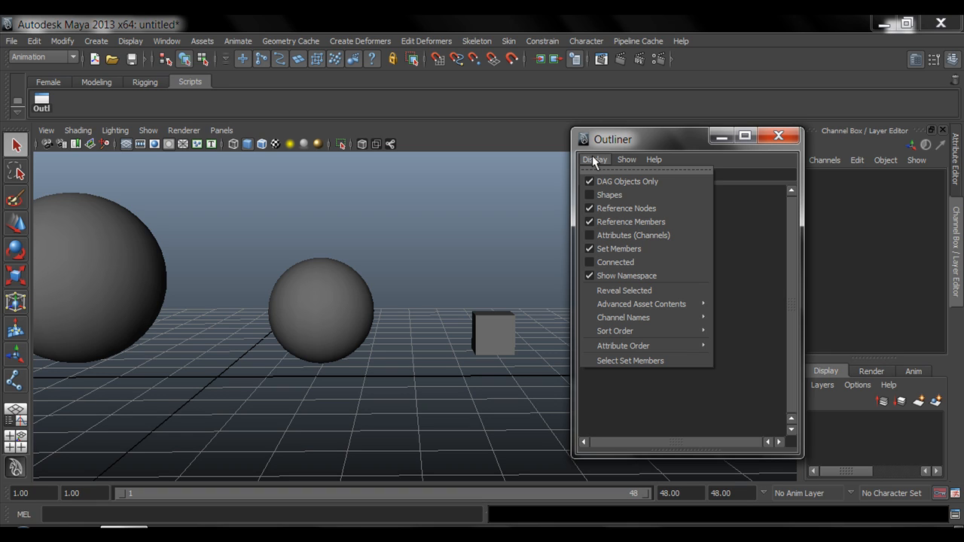
left_click(590, 194)
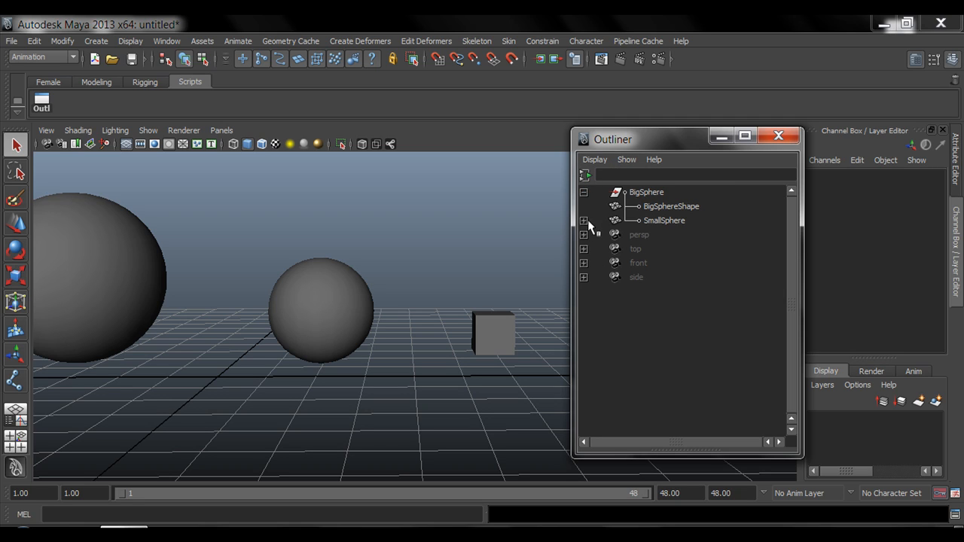
left_click(583, 220)
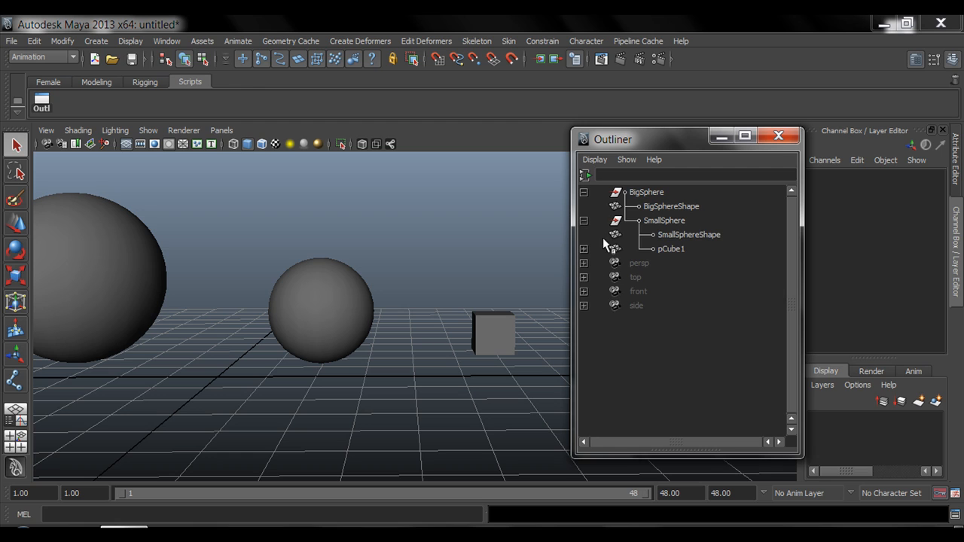
left_click(584, 249)
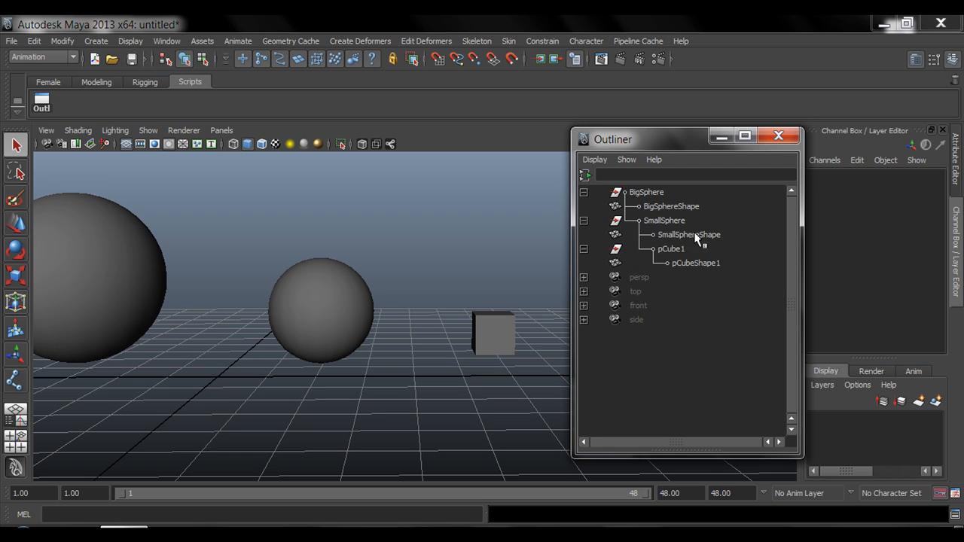
Examine the transform and shape nodes of the spheres and cube, then hide shape nodes in the Outliner
left_click(646, 193)
left_click(667, 206)
left_click(674, 235)
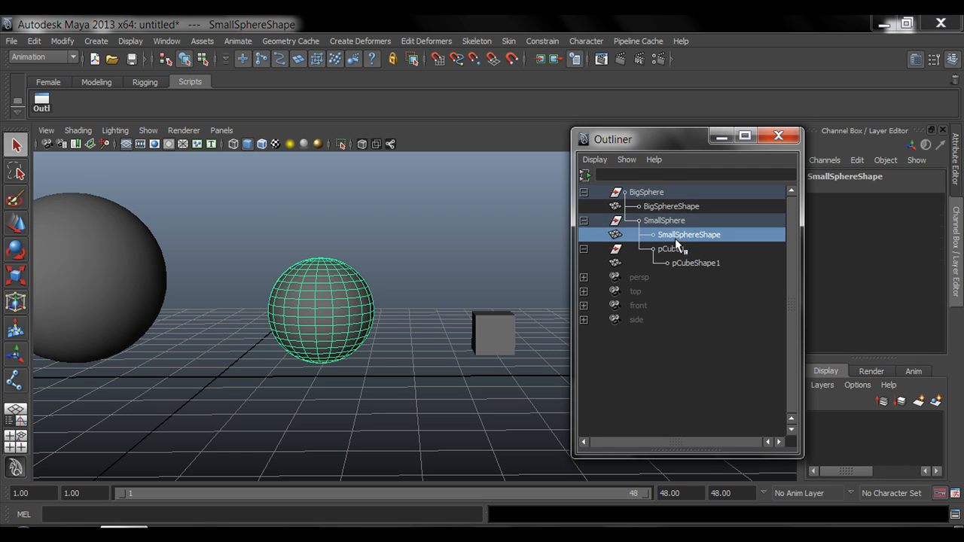
left_click(674, 249)
left_click(688, 263)
left_click(595, 160)
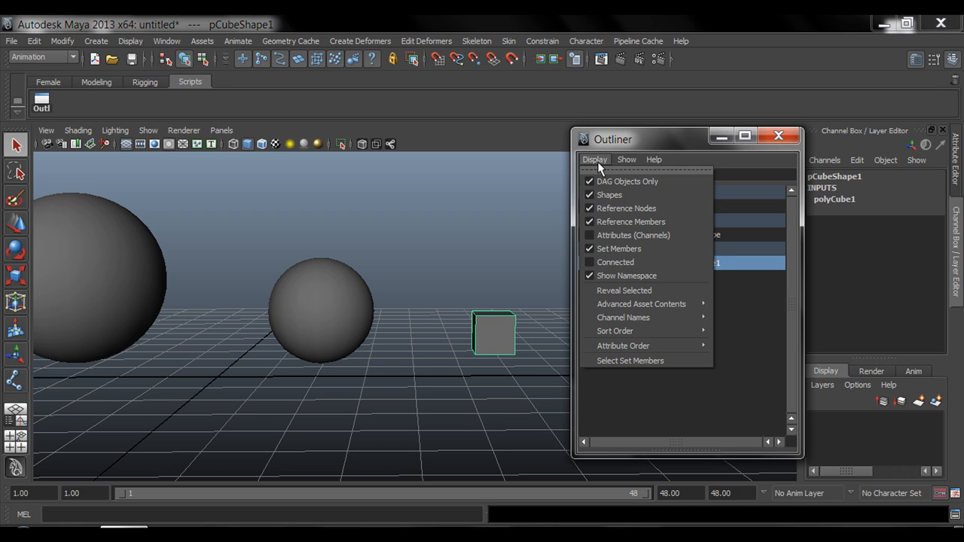
left_click(605, 192)
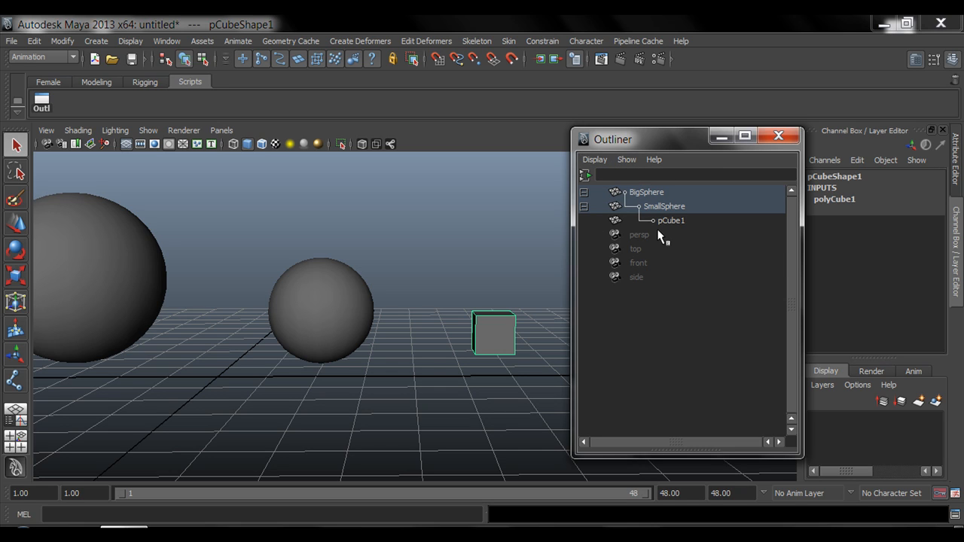
Rename pCube1, the child of SmallSphere, to TinyCube
left_click(637, 193)
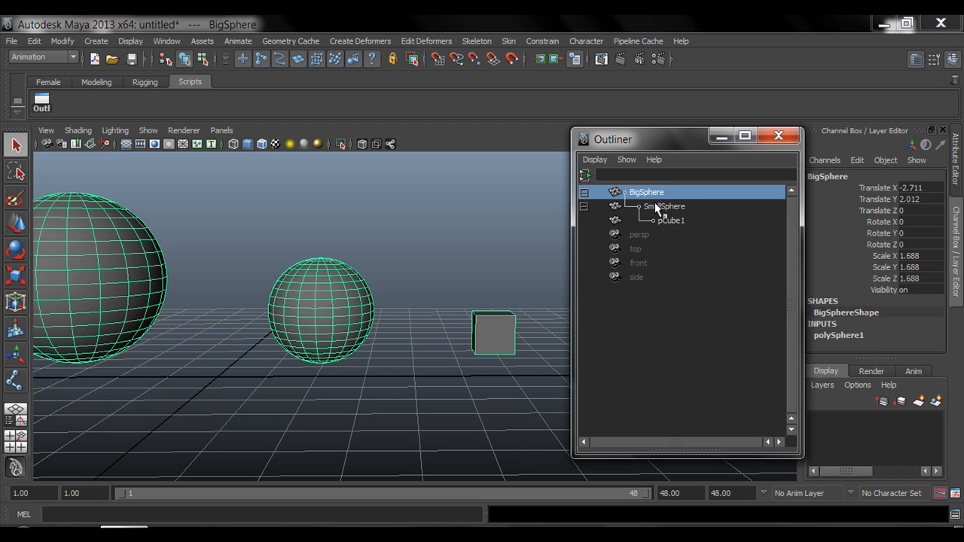
left_click(662, 206)
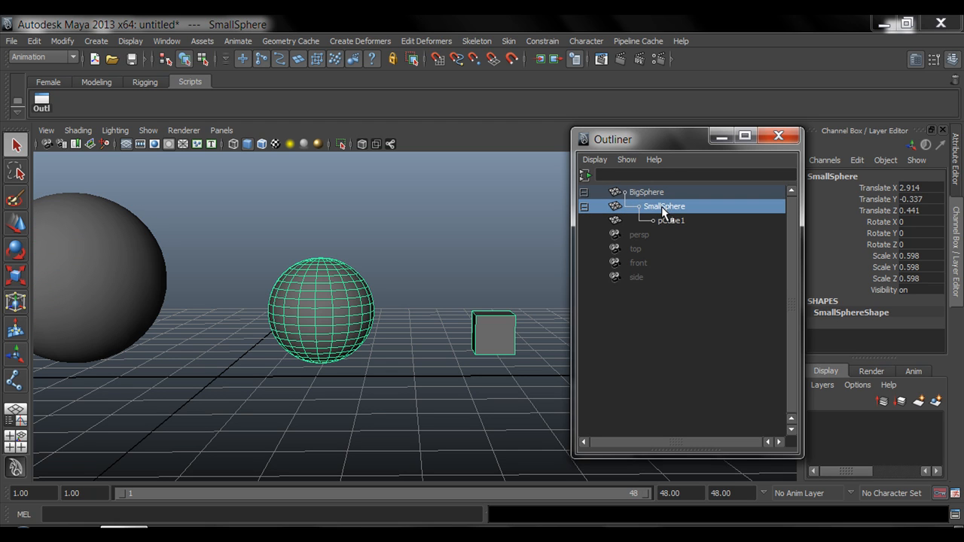
left_click(673, 220)
double_click(675, 222)
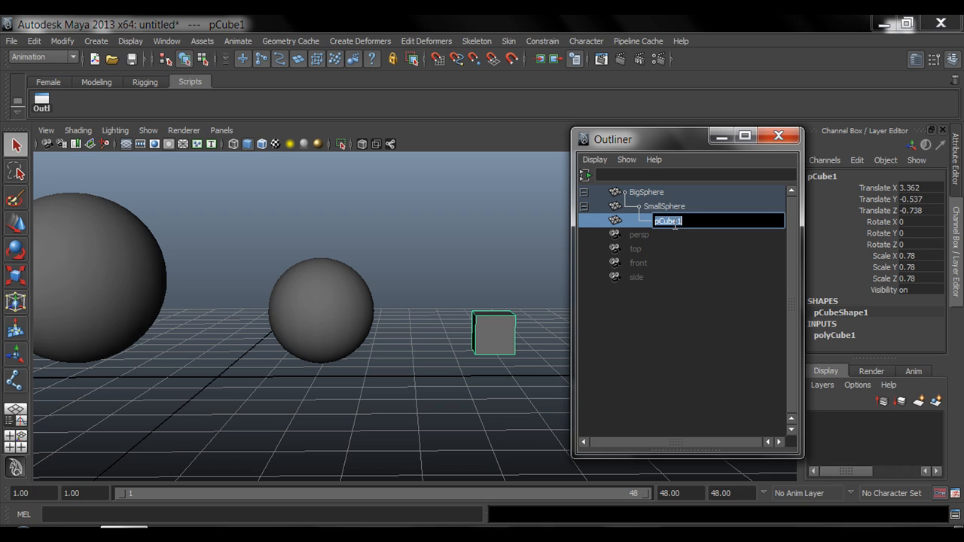
type("TinyCube")
key("Return")
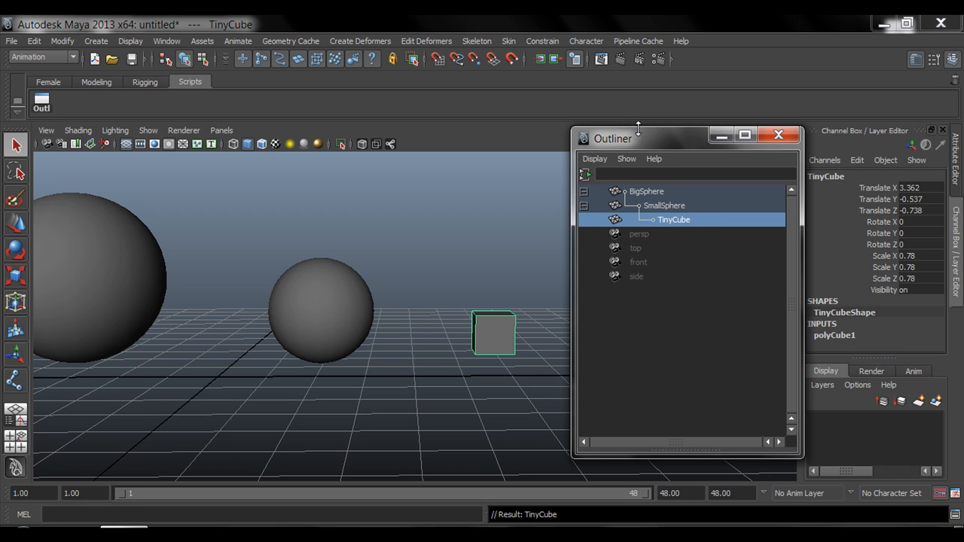
left_click_drag(638, 134, 642, 100)
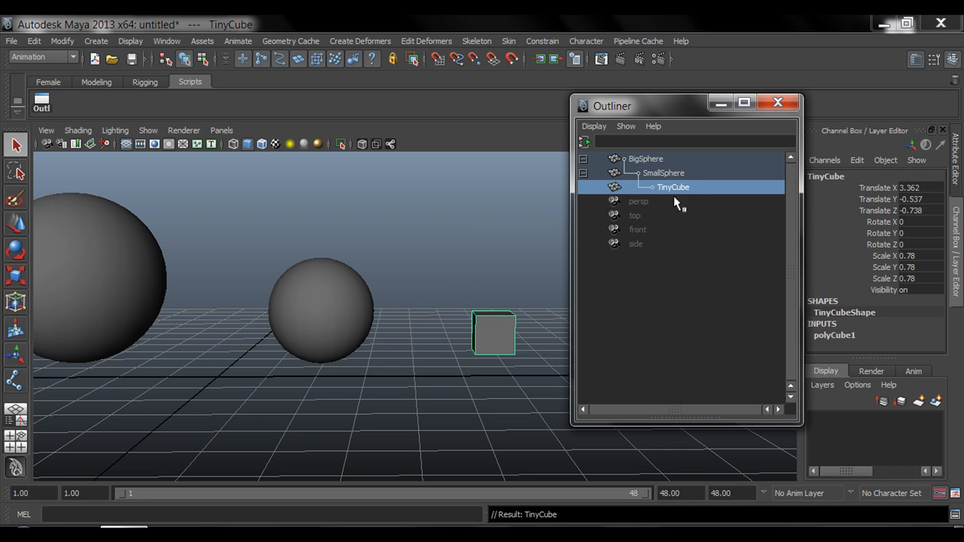
Select BigSphere, SmallSphere and TinyCube in turn in the Outliner to examine which objects each level includes
left_click(661, 160)
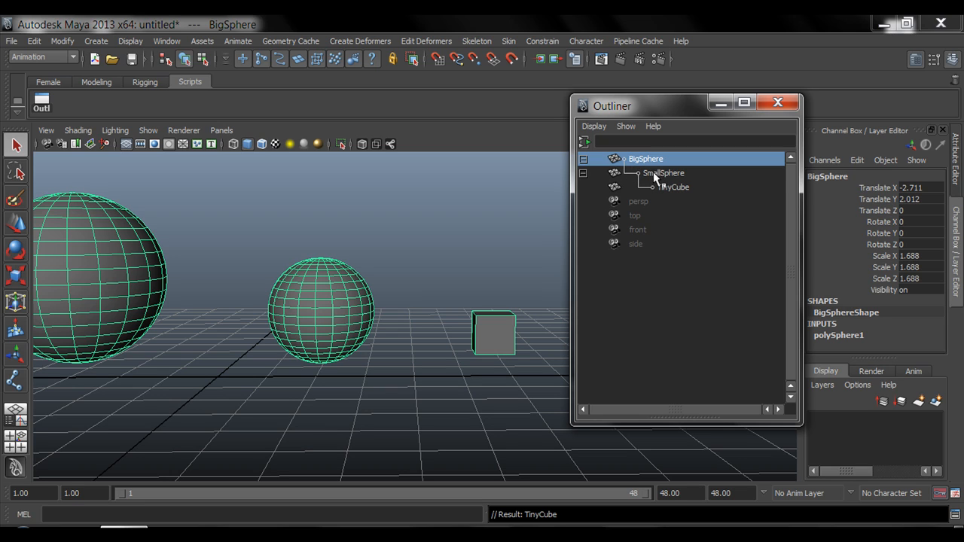
left_click(654, 174)
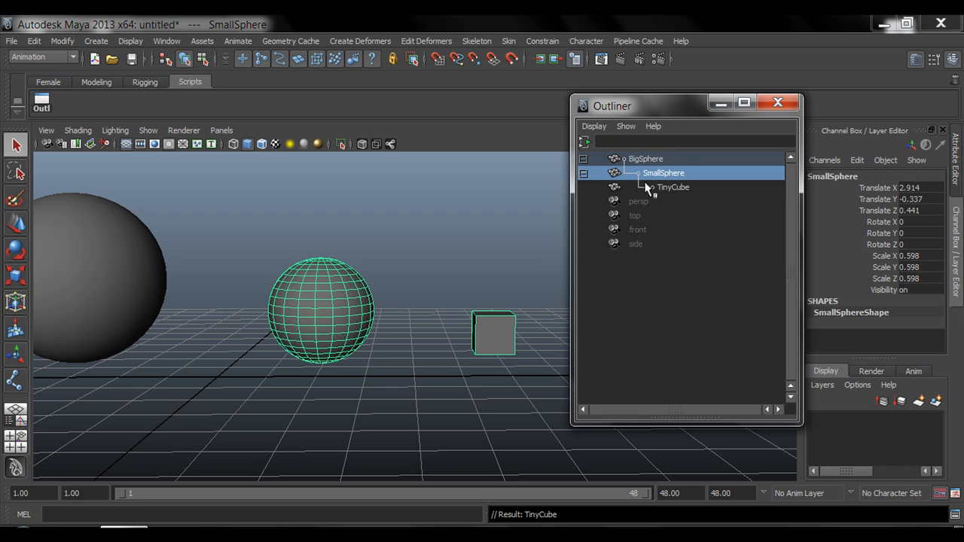
left_click(680, 188)
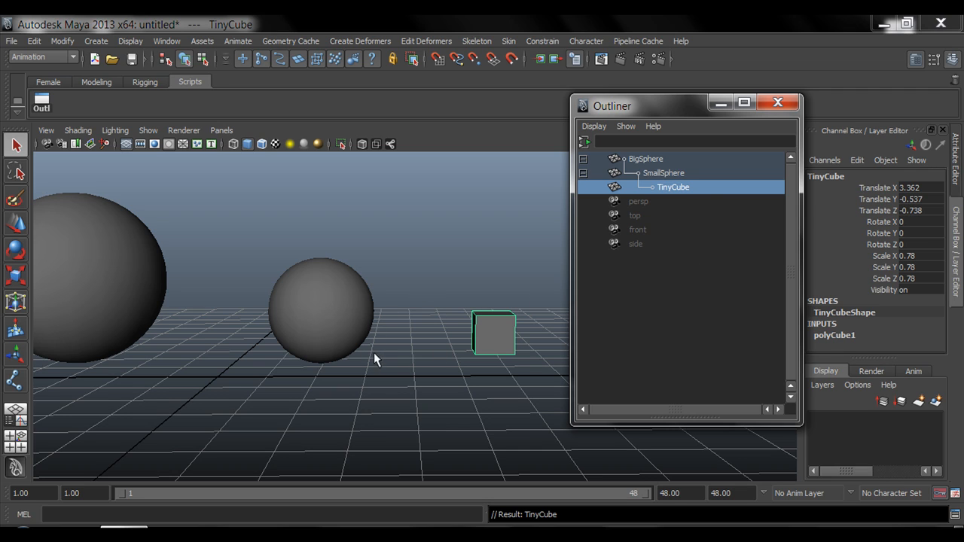
Move BigSphere with its children along X to about Translate X -3.12, and check TinyCube's own transform values
left_click(649, 159)
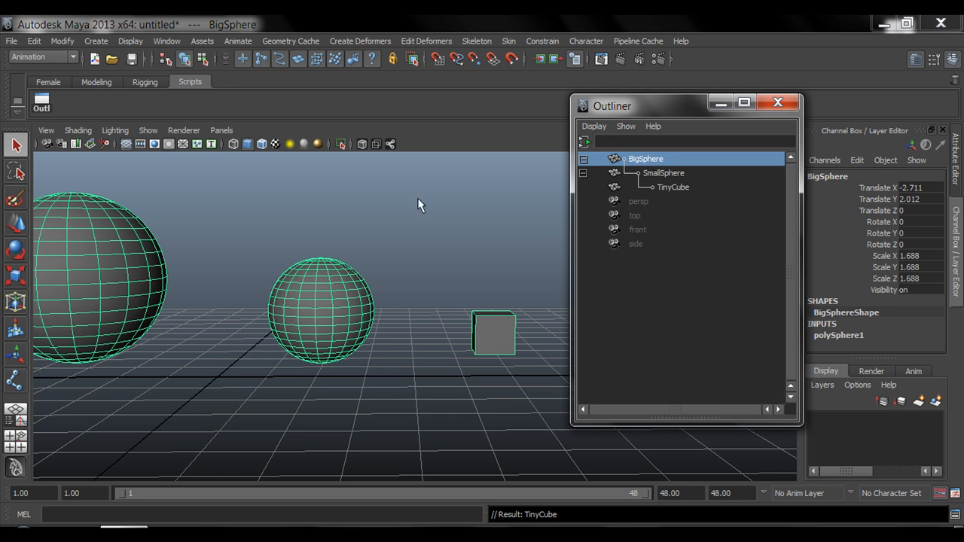
scroll(308, 318, "down", 5)
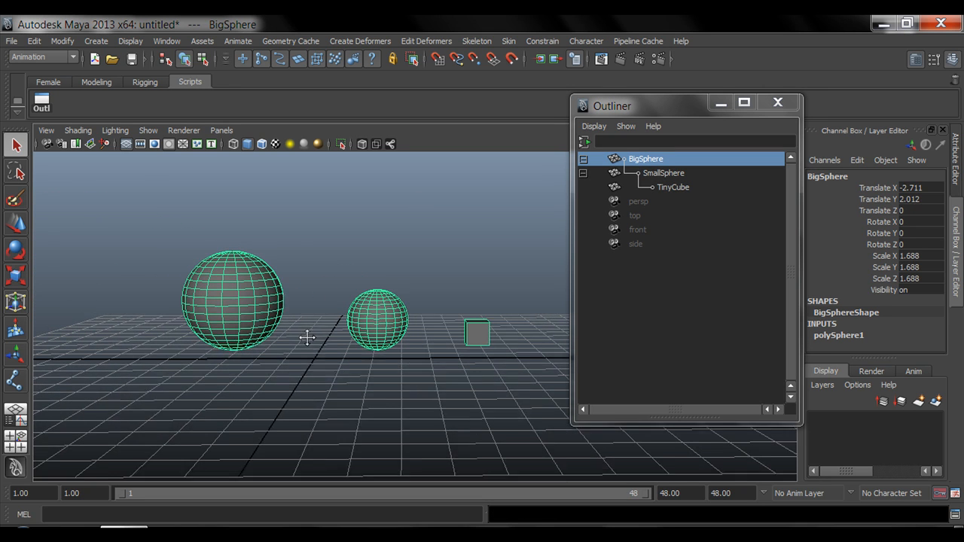
key("w")
left_click_drag(266, 303, 259, 325)
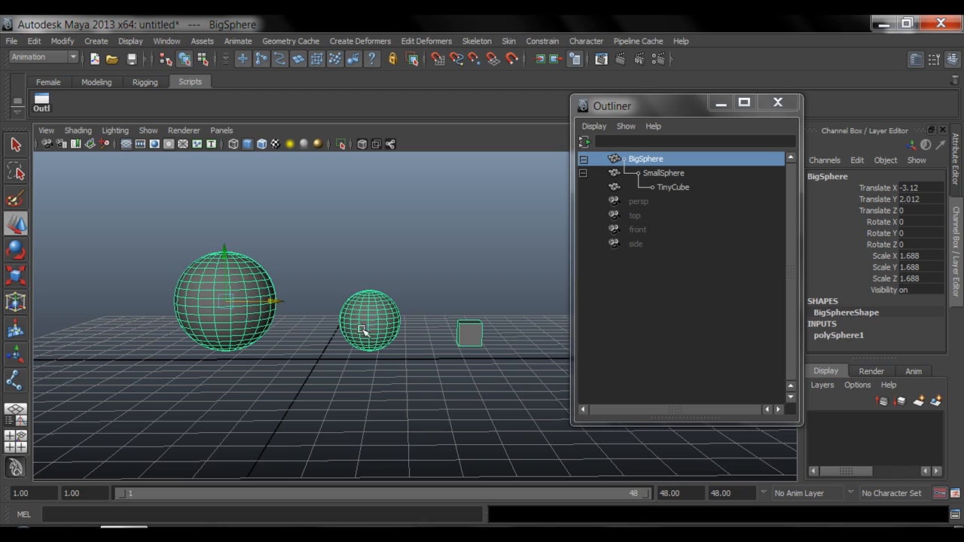
left_click(469, 331)
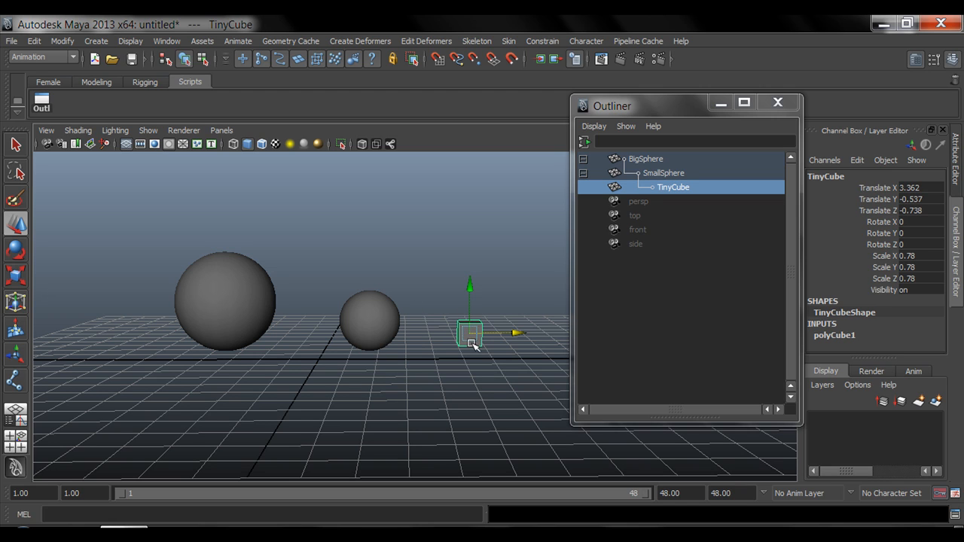
Scale BigSphere uniformly to about 1.904 and move the Outliner clear of the objects in the viewport
left_click(240, 292)
key("r")
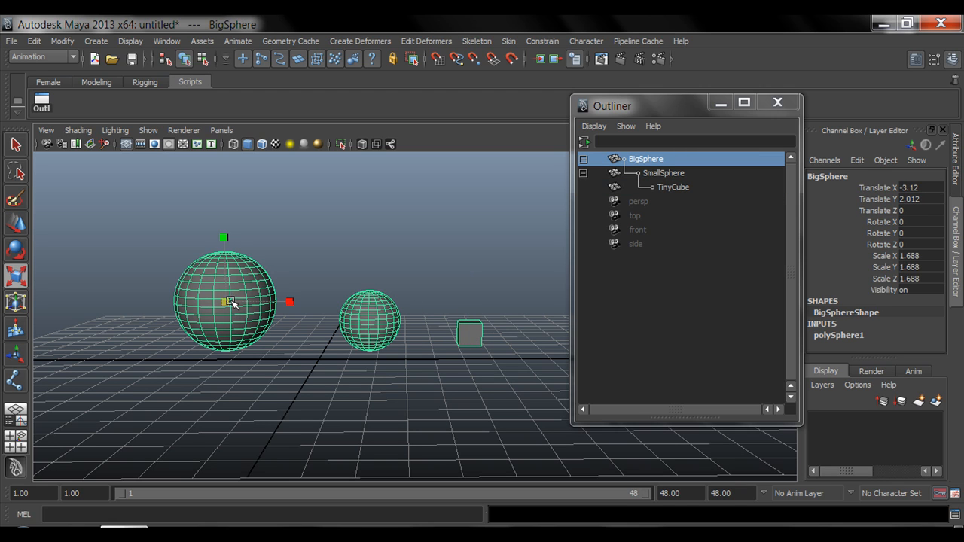
left_click_drag(226, 303, 329, 279)
left_click_drag(671, 109, 758, 90)
scroll(331, 270, "down", 2)
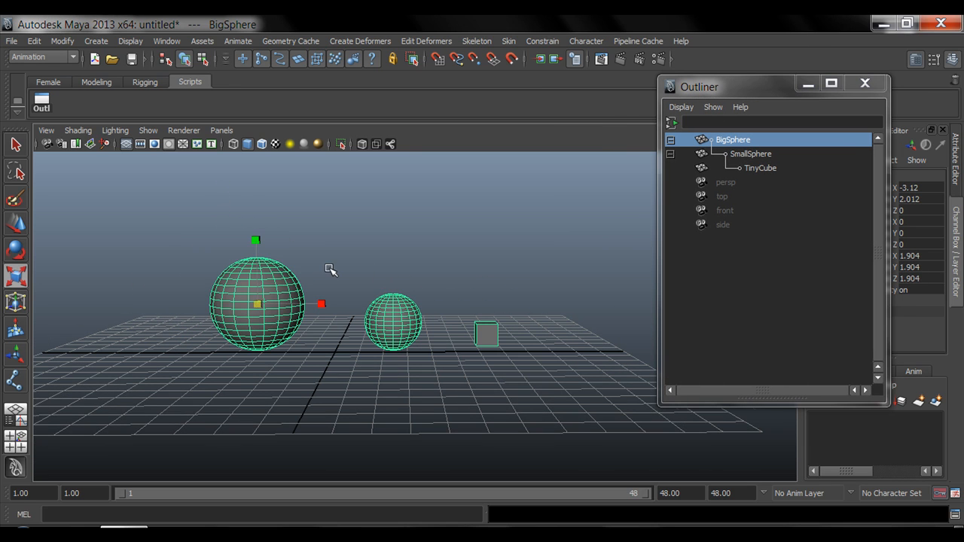
Rotate BigSphere freely to test how its children follow, and undo the rotations
key("e")
left_click_drag(284, 271, 240, 302)
key("ctrl+z")
key("ctrl+z")
key("ctrl+z")
key("ctrl+z")
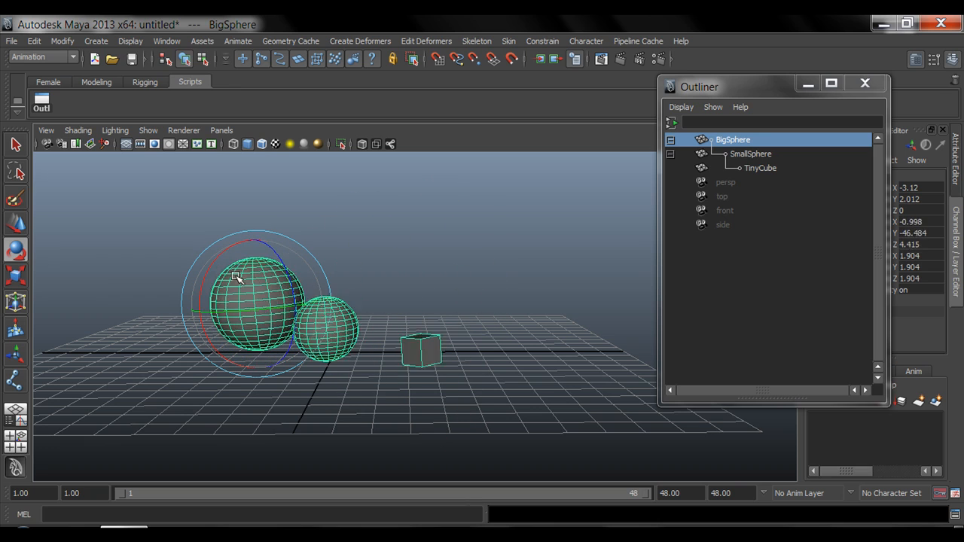
key("w")
key("e")
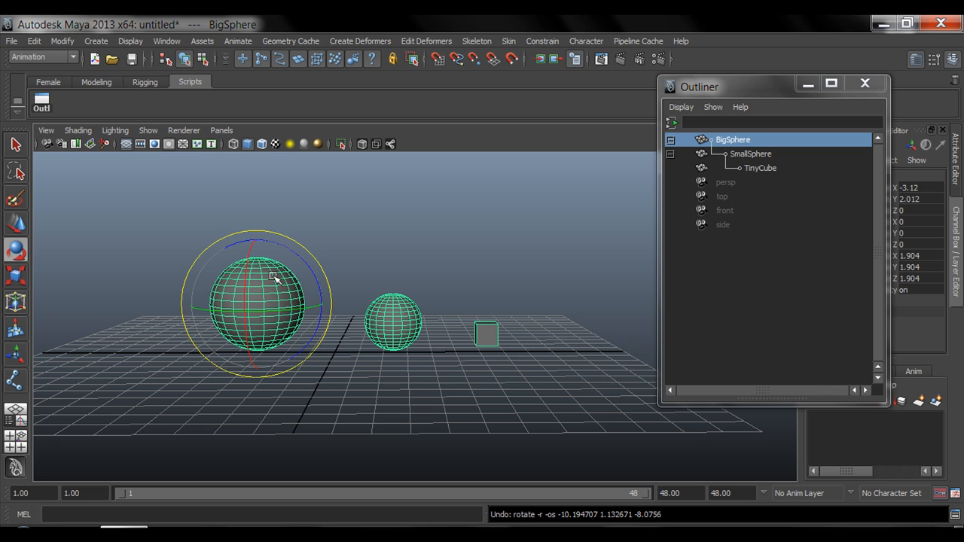
Scale BigSphere with its children uniformly to about 3.102, and test rotating it before undoing the rotation
key("r")
left_click_drag(258, 304, 433, 314)
key("e")
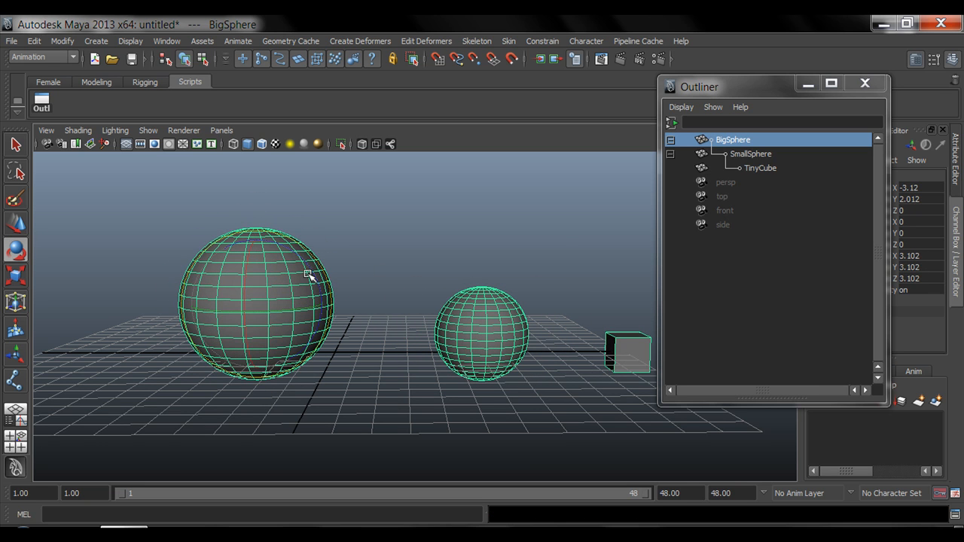
left_click_drag(312, 275, 283, 265)
key("ctrl+z")
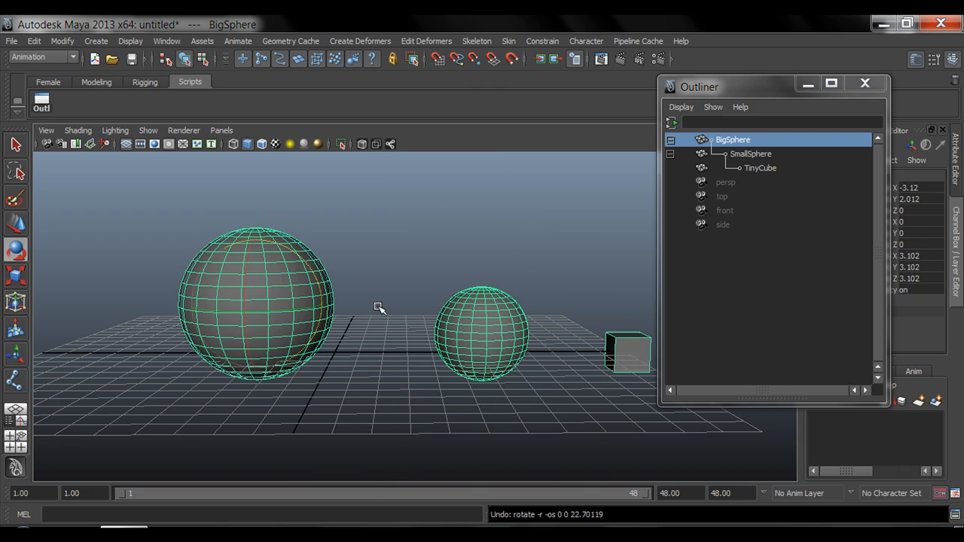
Delete BigSphere, SmallSphere and TinyCube from the scene
right_click_drag(427, 319, 372, 301, "alt")
middle_click_drag(402, 304, 366, 313, "alt")
key("q")
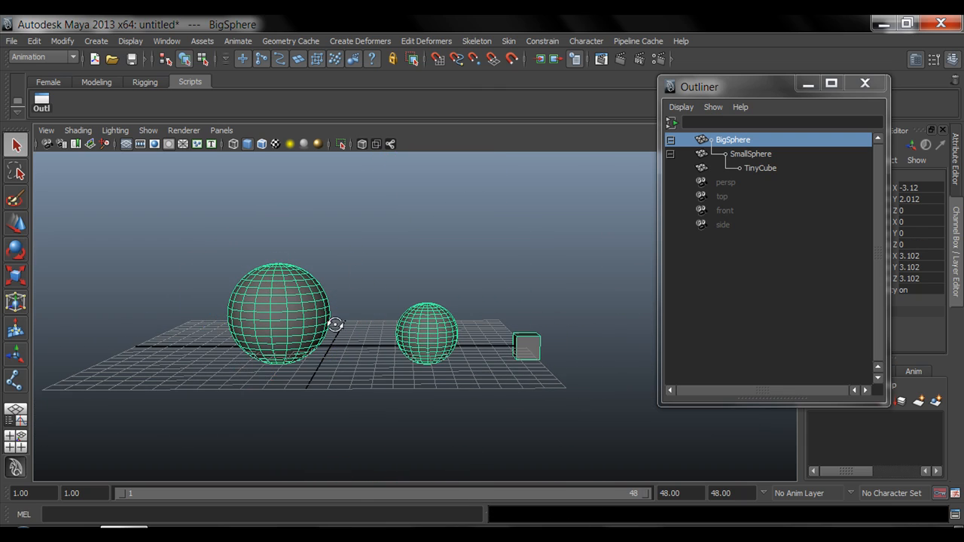
left_click_drag(335, 325, 355, 362, "alt")
middle_click_drag(358, 366, 348, 315, "alt")
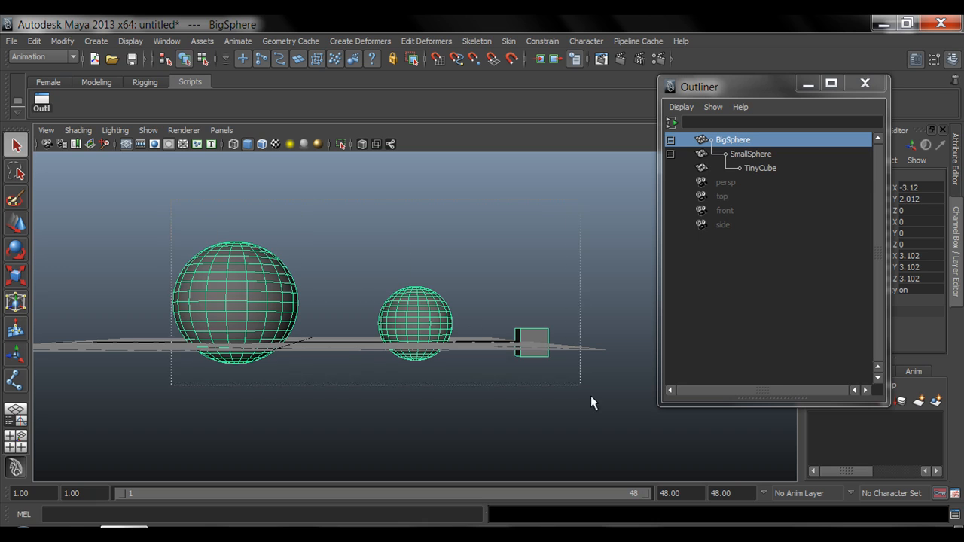
key("Delete")
Create a polygon sphere at the origin and raise it to about Translate Y 1.193
left_click(108, 43)
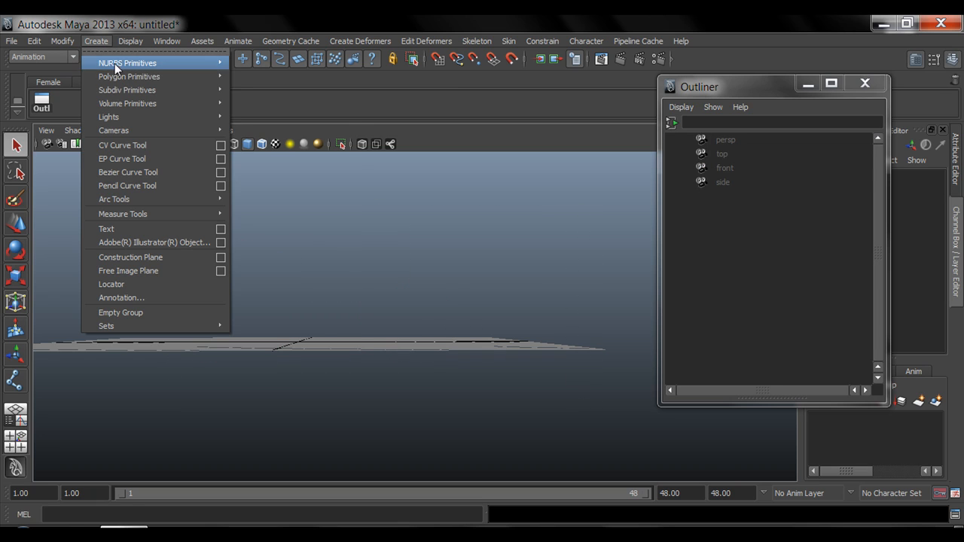
mouse_move(126, 79)
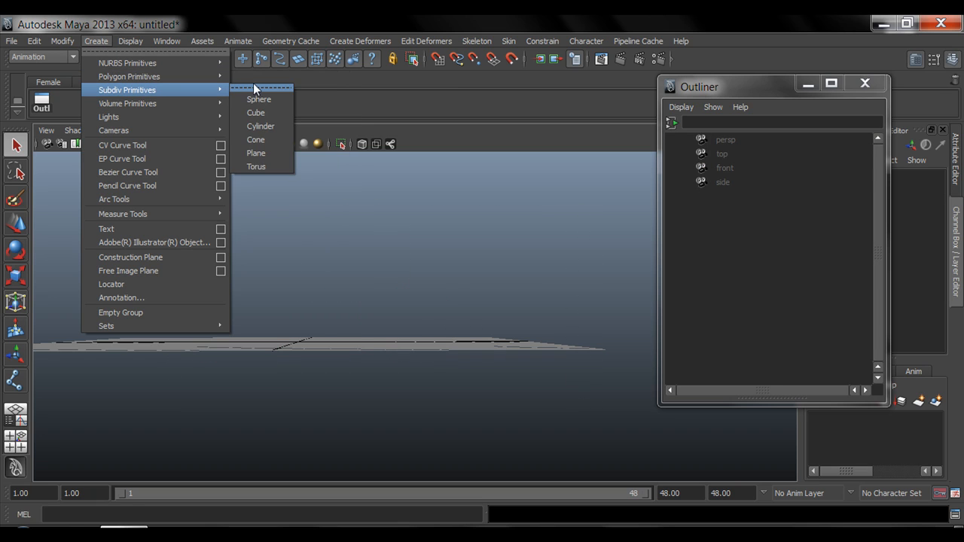
left_click(260, 88)
left_click_drag(286, 221, 297, 240, "alt")
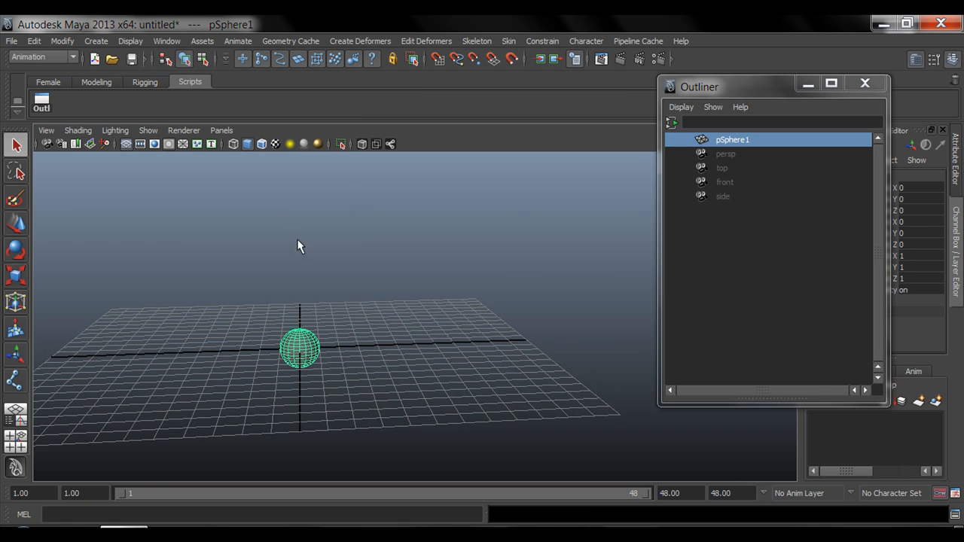
key("w")
left_click_drag(308, 338, 301, 313, "alt")
left_click_drag(299, 308, 299, 283)
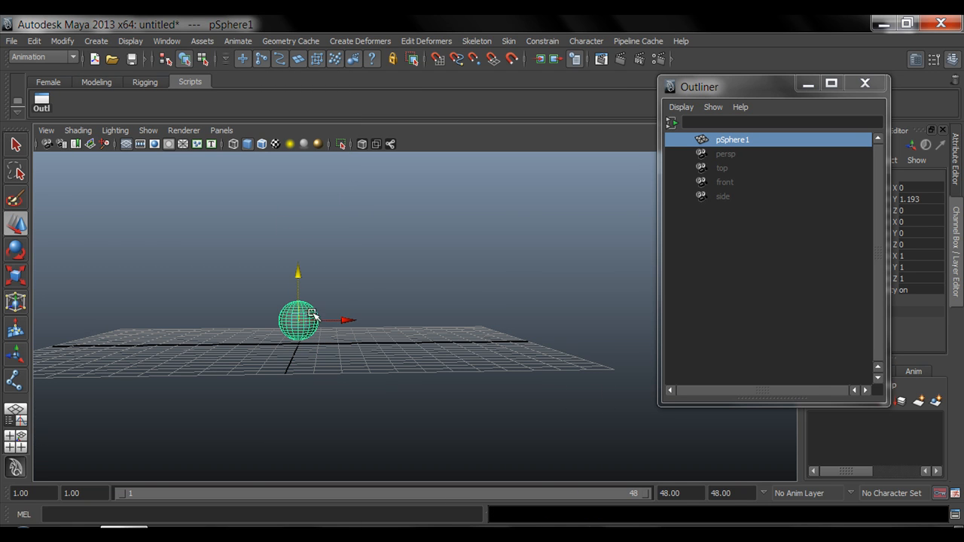
Move the sphere to about Translate X -3.216, Y 3.509 and scale it uniformly to about 3.296
left_click_drag(340, 320, 237, 243)
key("r")
key("w")
Duplicate the sphere, scaling the copy uniformly to about 1.984 and moving it to about Translate X 5.399, Y 2.121
key("ctrl+d")
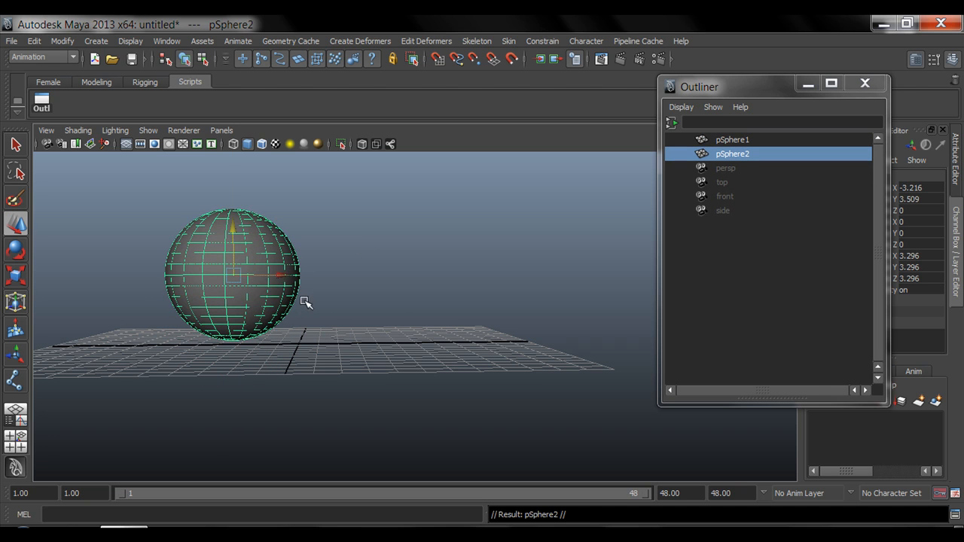
left_click_drag(279, 275, 362, 290)
key("w")
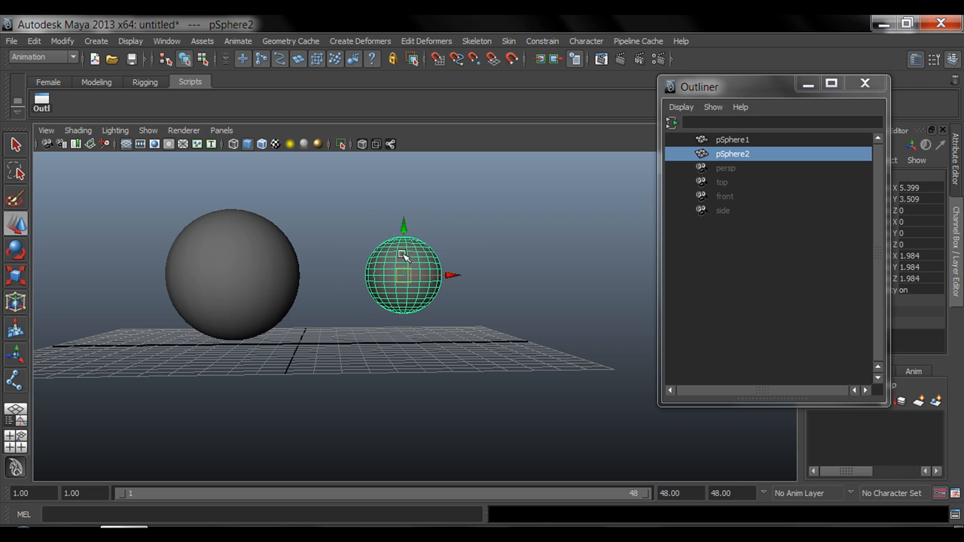
left_click_drag(404, 256, 404, 281)
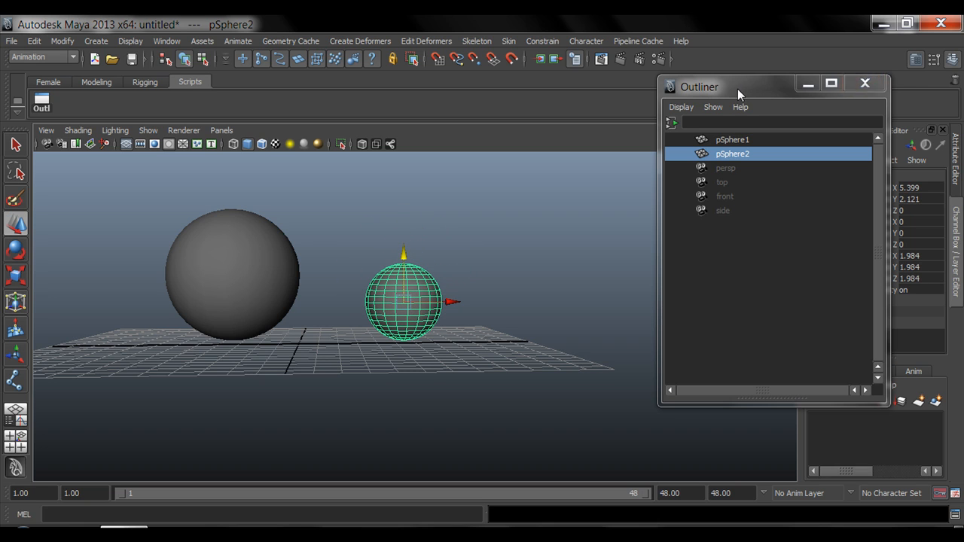
Parent pSphere2 under pSphere1 and expand the hierarchy in the Outliner
left_click_drag(737, 89, 609, 106)
key("q")
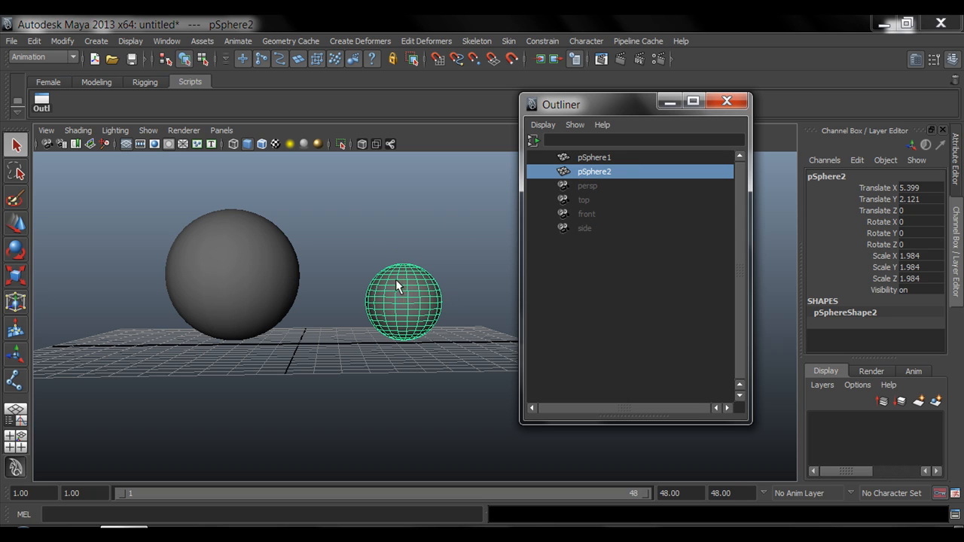
left_click(398, 292)
left_click(246, 281, "shift")
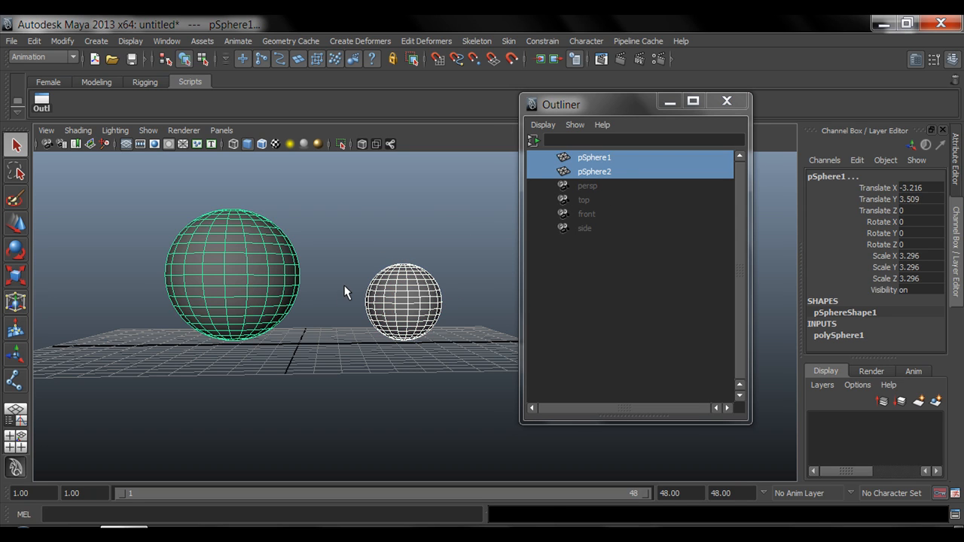
key("p")
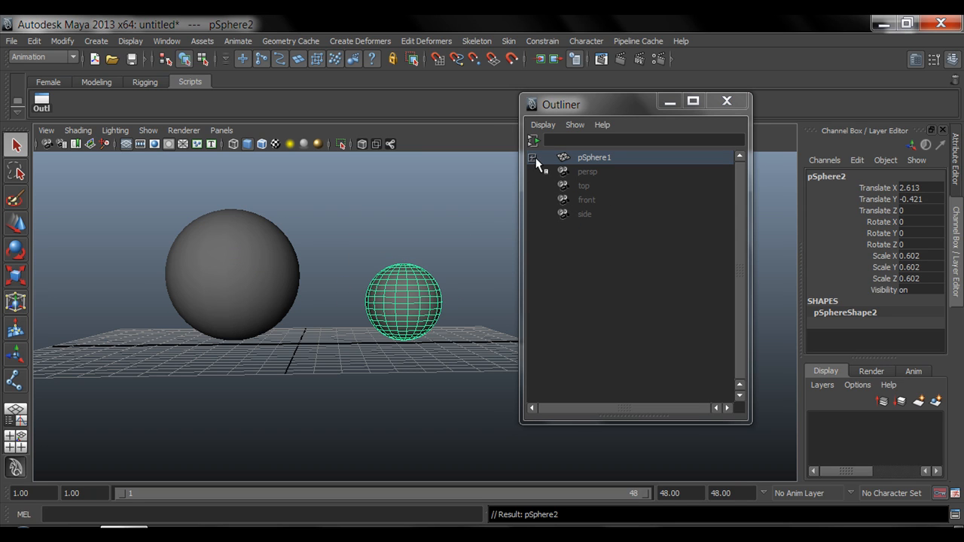
left_click(532, 157)
Rename the parent sphere as Big and its child as Small, and close the Outliner
left_click(598, 160)
double_click(598, 160)
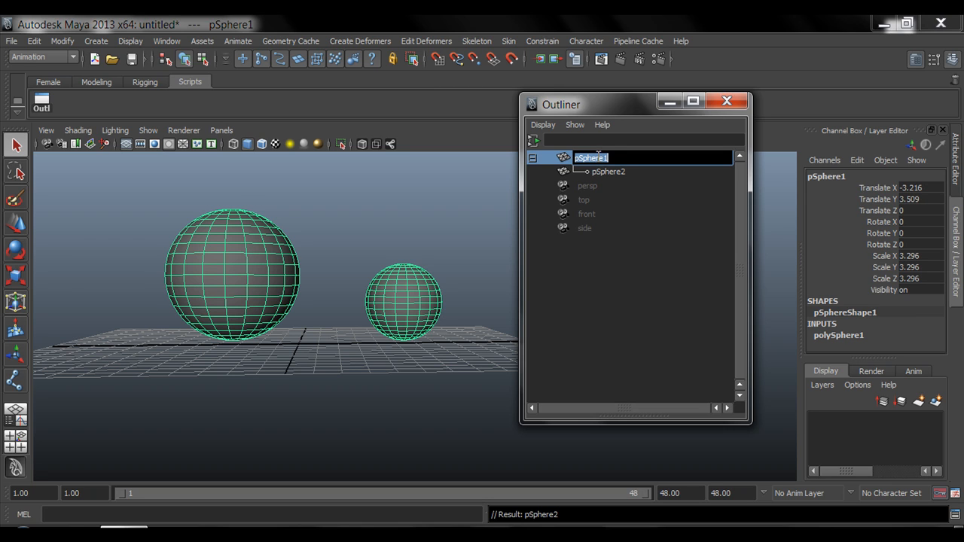
type("Big")
key("Return")
double_click(607, 171)
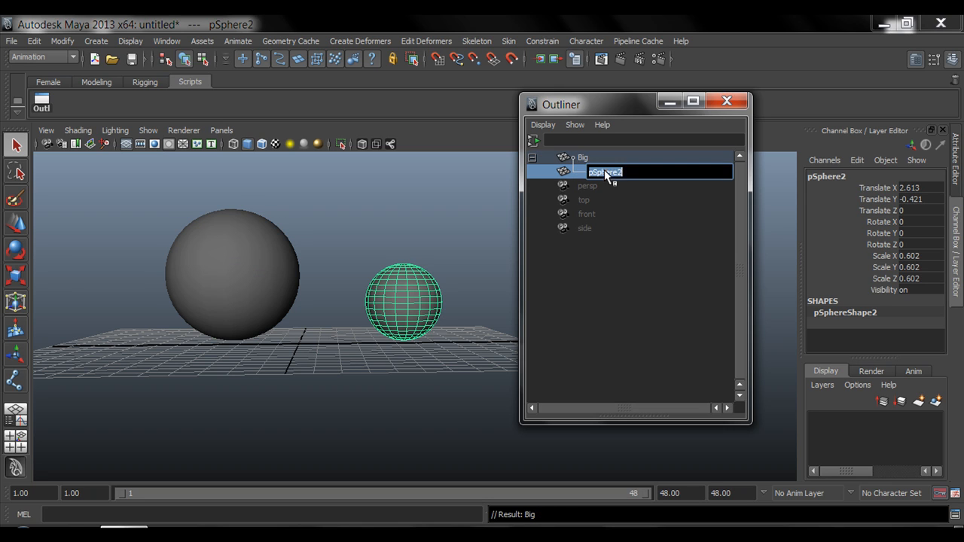
type("s")
key("Return")
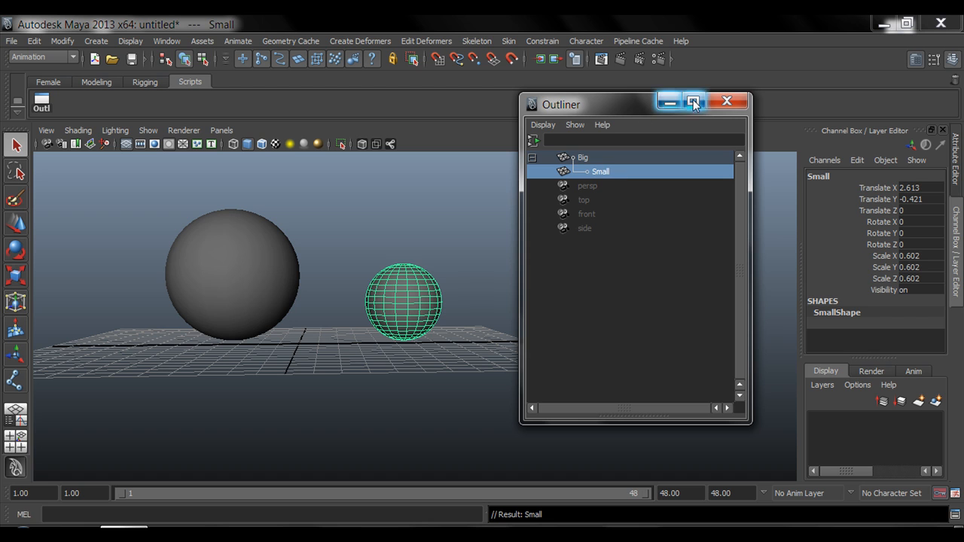
left_click(725, 102)
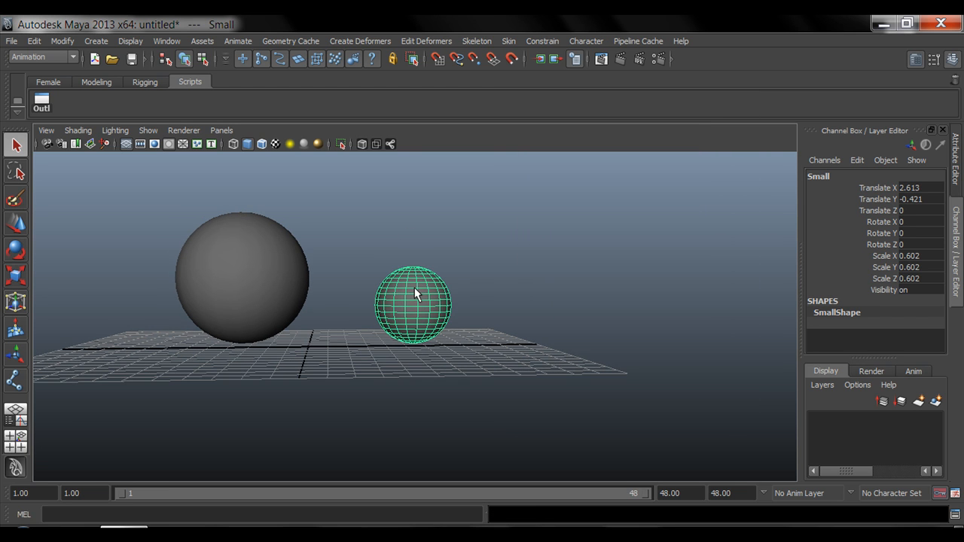
Set Small's Translate X and Translate Y to 0
scroll(457, 304, "up", 3)
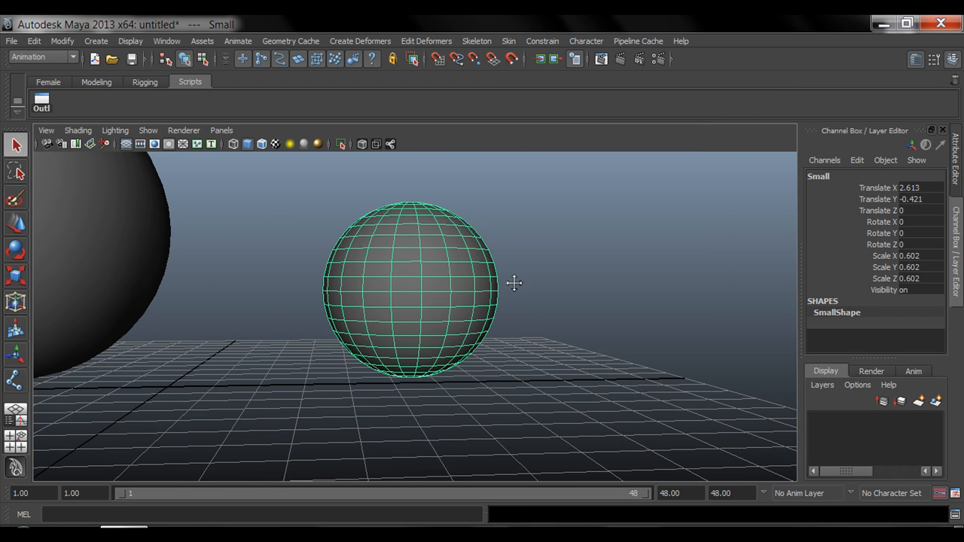
left_click_drag(512, 284, 462, 311, "alt")
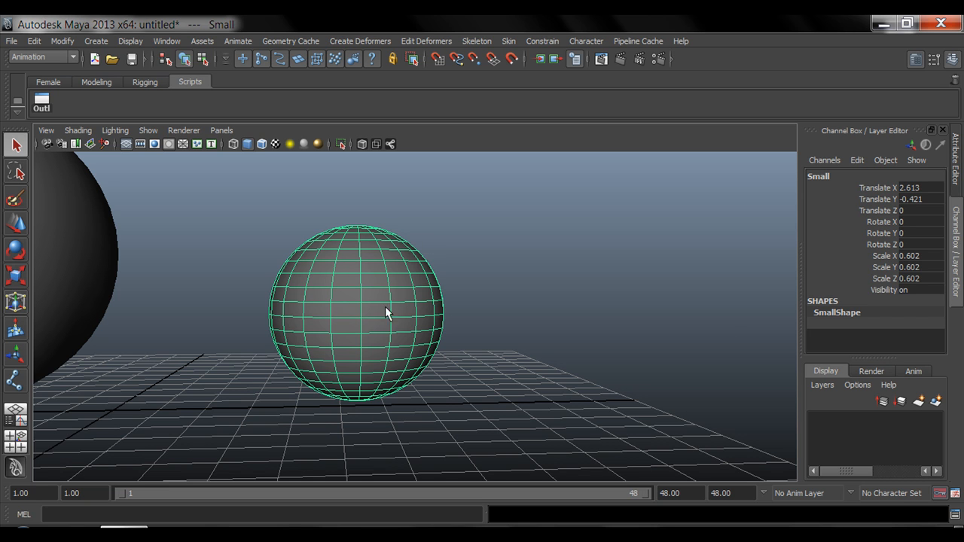
left_click_drag(364, 291, 339, 378, "alt")
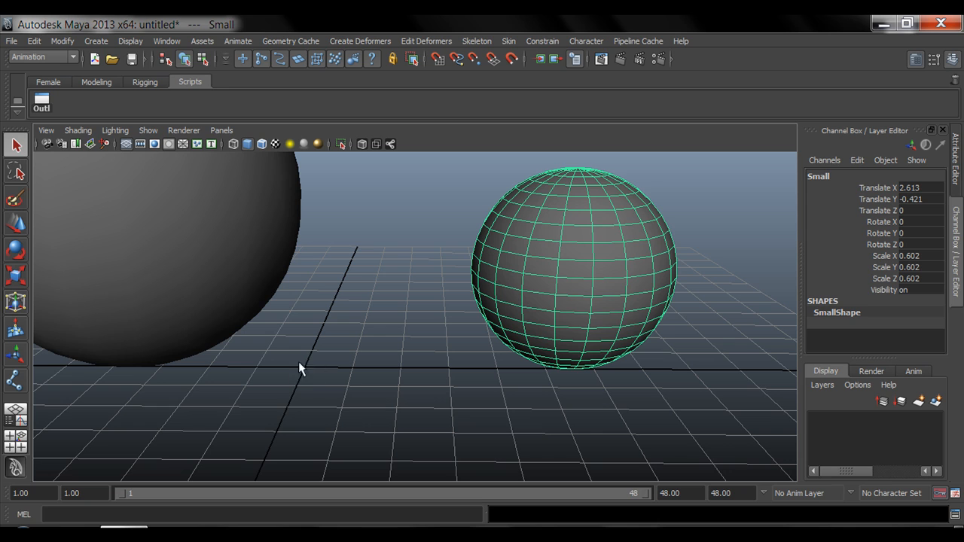
middle_click_drag(444, 348, 357, 347, "alt")
right_click_drag(746, 312, 676, 308, "alt")
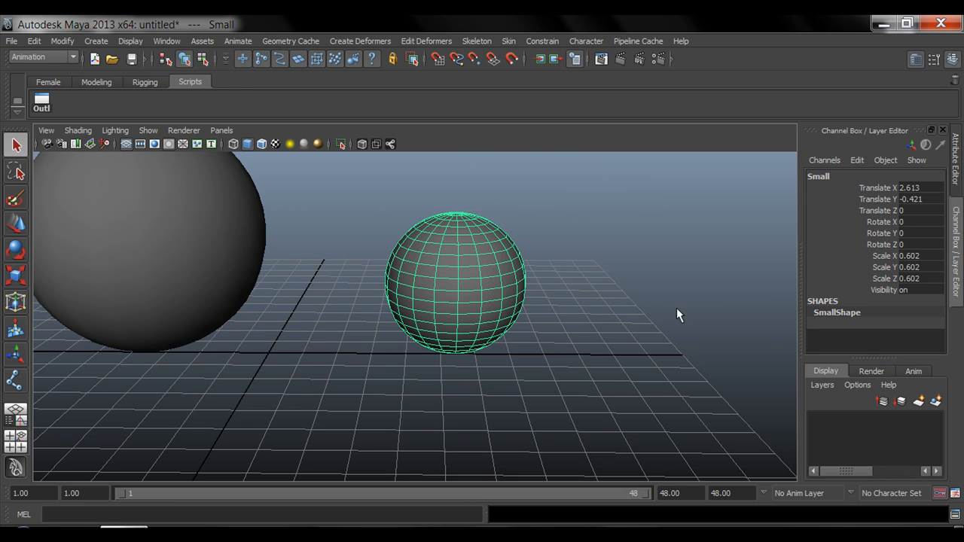
left_click_drag(925, 198, 912, 187)
type("0")
key("Return")
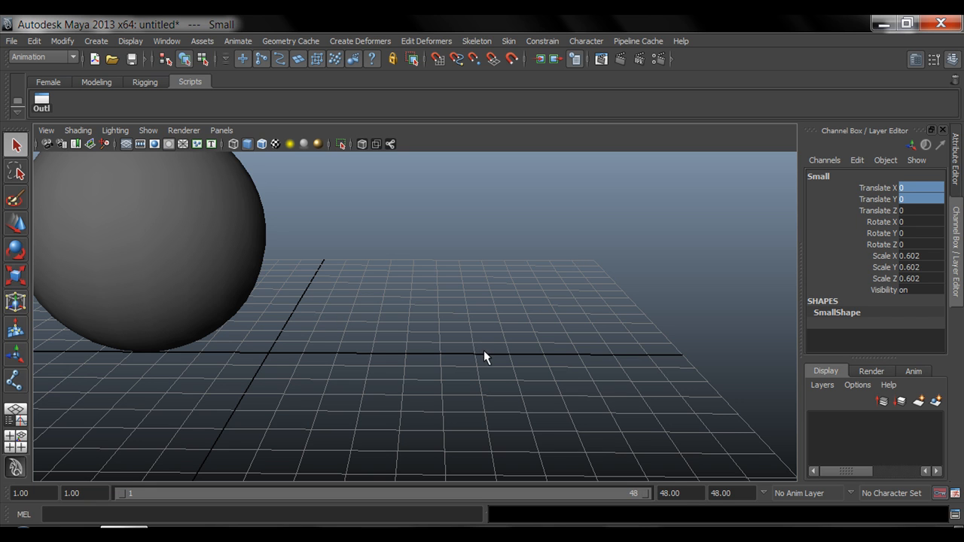
Frame Small to see where the zeroed translation puts it, and undo that change
mouse_move(484, 350)
left_mouse_down("alt")
mouse_move(335, 338)
mouse_move(350, 325)
mouse_move(466, 355)
left_mouse_up("alt")
key("f")
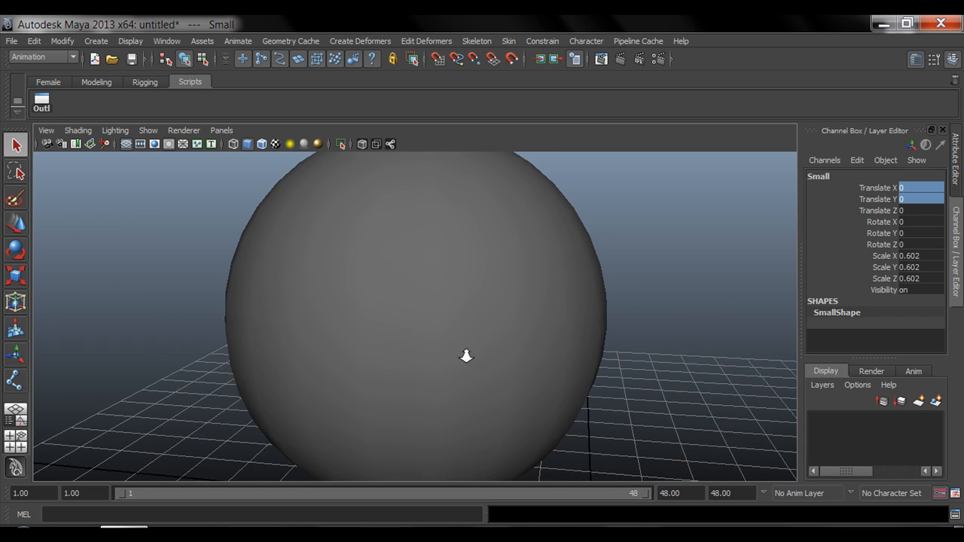
right_click_drag(466, 355, 402, 377, "alt")
middle_click_drag(402, 376, 337, 349, "alt")
key("ctrl+z")
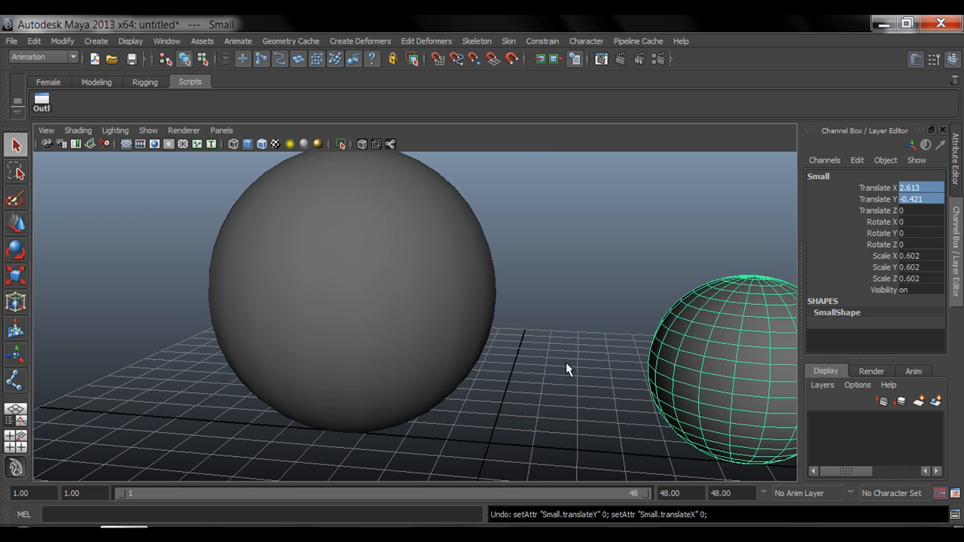
Examine Small's translate, rotate and scale values relative to its parent
left_click_drag(565, 362, 398, 353, "alt")
left_click_drag(463, 332, 298, 357, "alt")
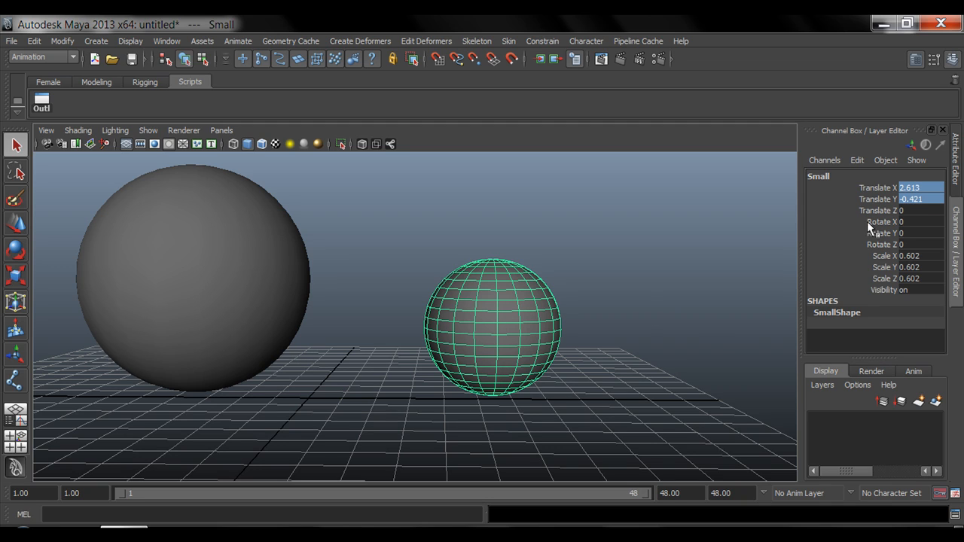
left_click(900, 188)
double_click(918, 199)
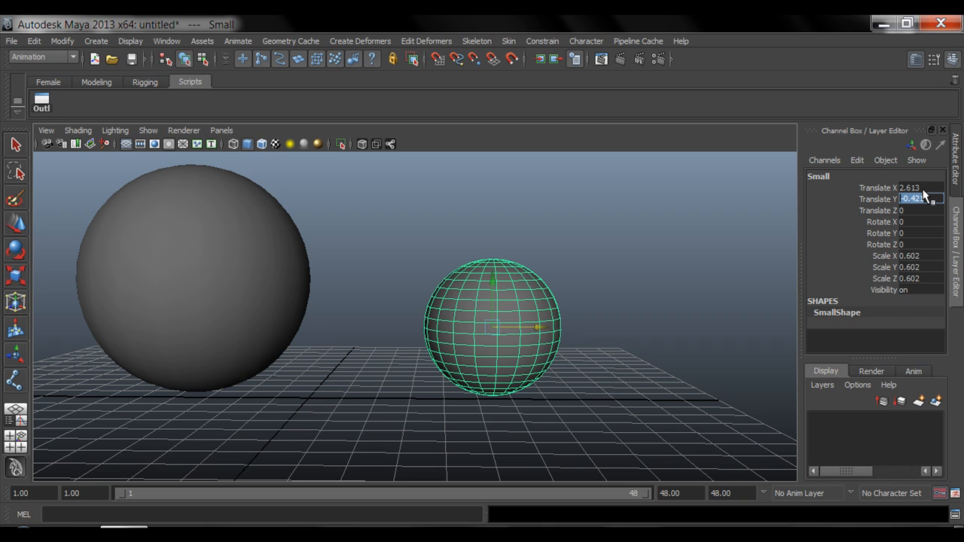
left_click_drag(886, 189, 886, 281)
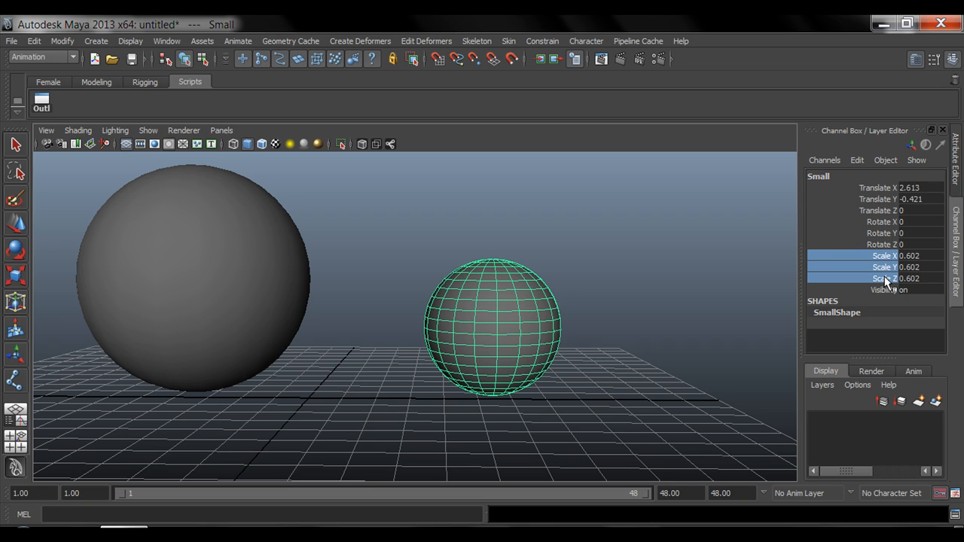
Select Big and freeze the transformations of it and its child Small
left_click(239, 228, "shift")
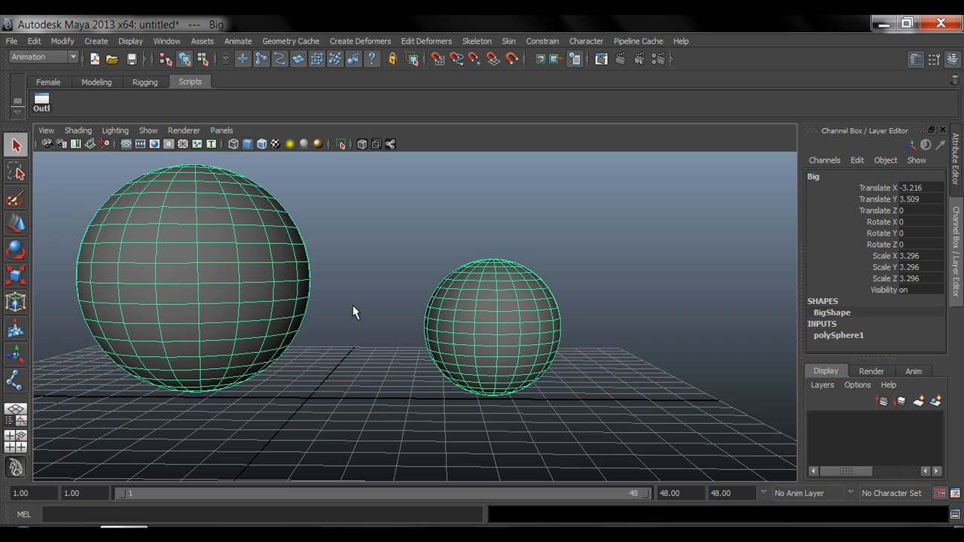
left_click_drag(408, 309, 306, 258, "alt")
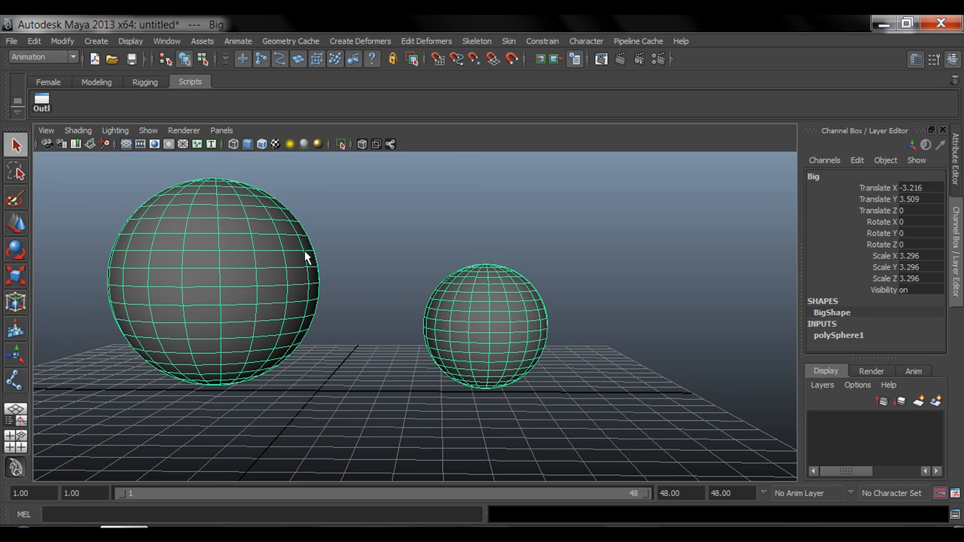
left_click(59, 41)
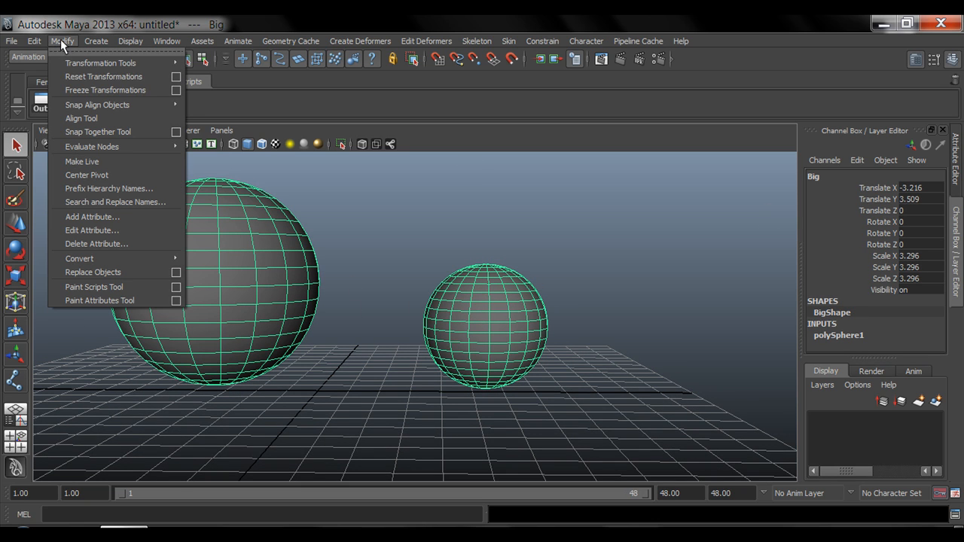
left_click(82, 89)
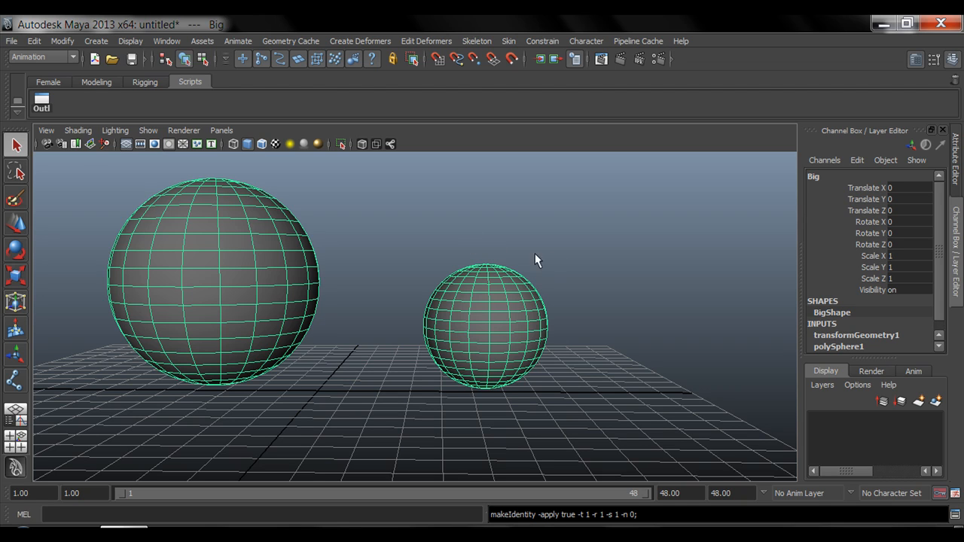
Check the channel values of Big and Small after freezing, and clear the selection
left_click_drag(871, 188, 869, 254)
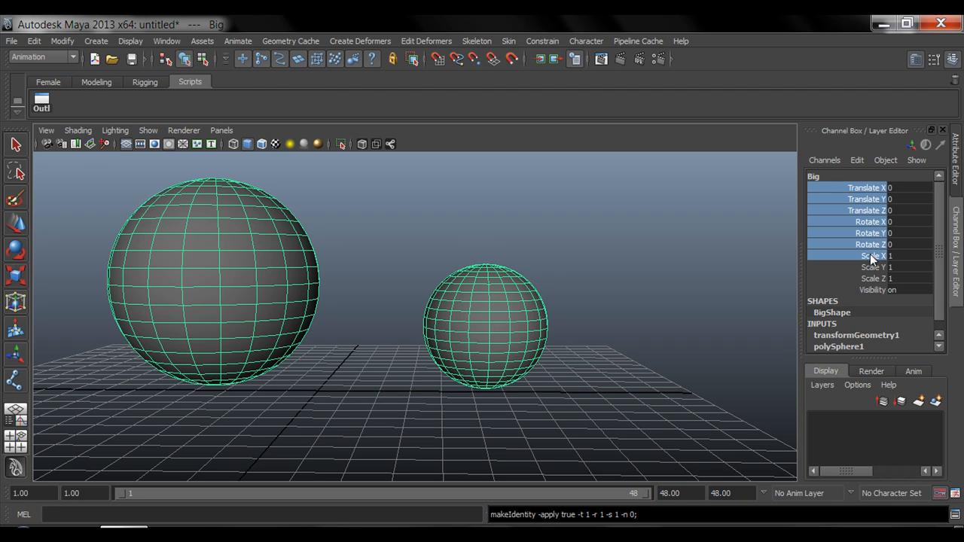
left_click(492, 312)
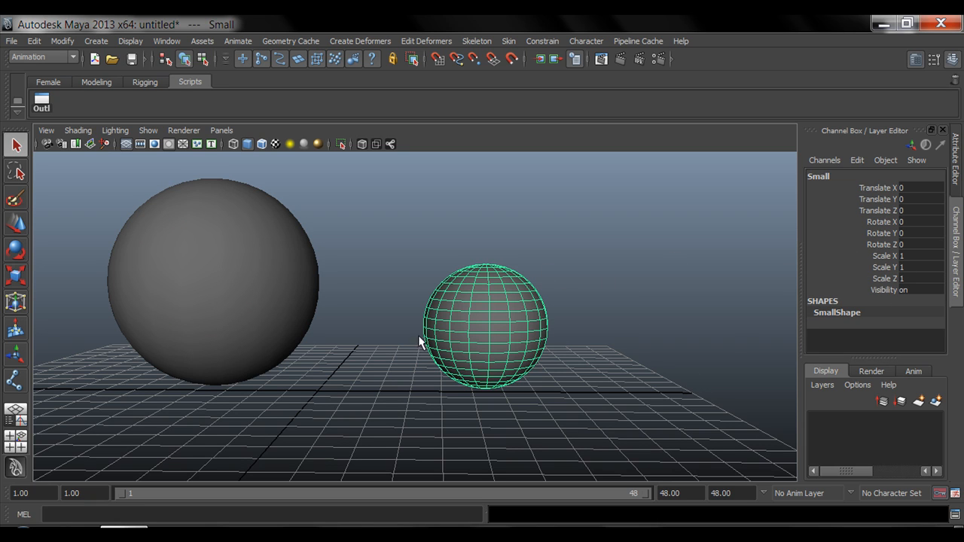
scroll(452, 297, "down", 1)
left_click(425, 302)
middle_click_drag(383, 317, 407, 327, "alt")
scroll(428, 343, "down", 1)
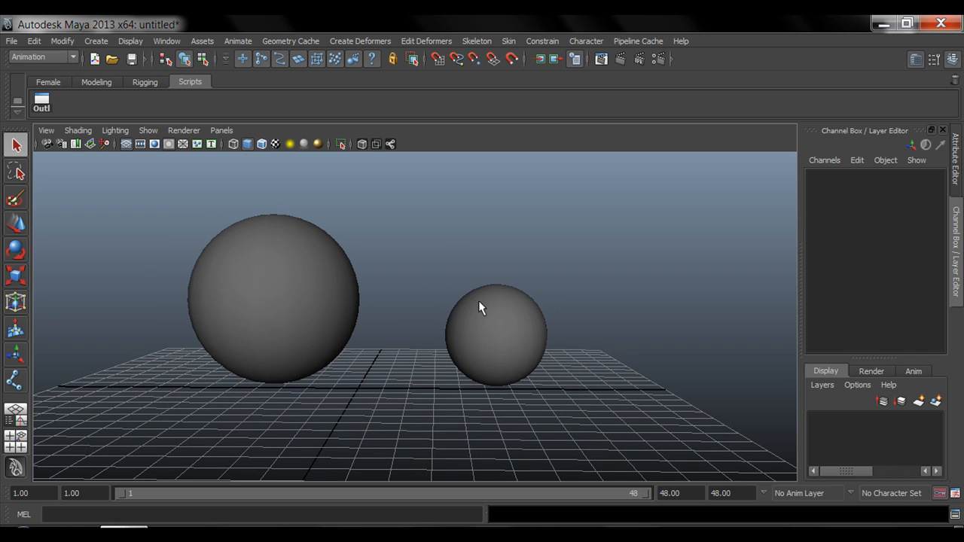
Compare the translate, rotate and scale channels of Big and its child Small after freezing
mouse_move(342, 320)
left_mouse_down("alt")
mouse_move(364, 324)
mouse_move(343, 320)
left_mouse_up("alt")
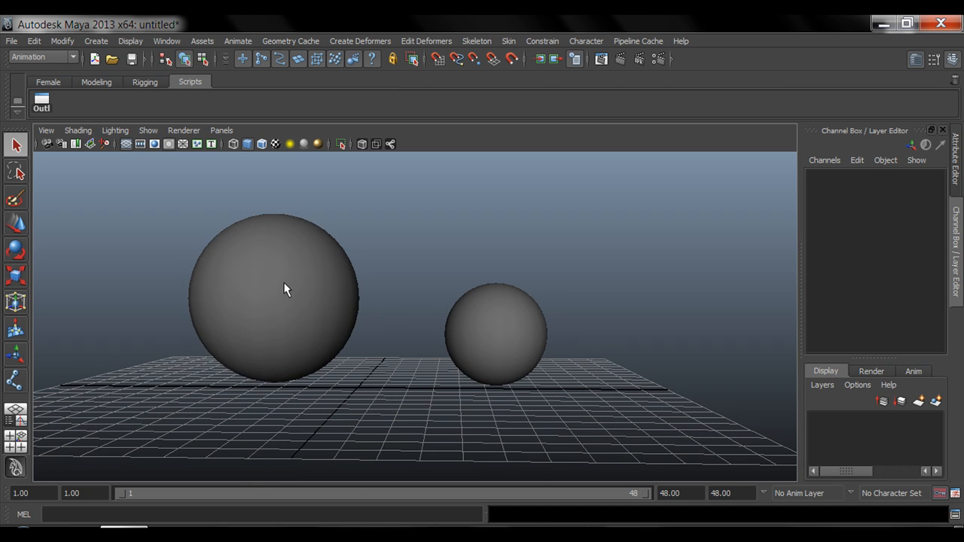
left_click(284, 283)
middle_click_drag(382, 270, 401, 285, "alt")
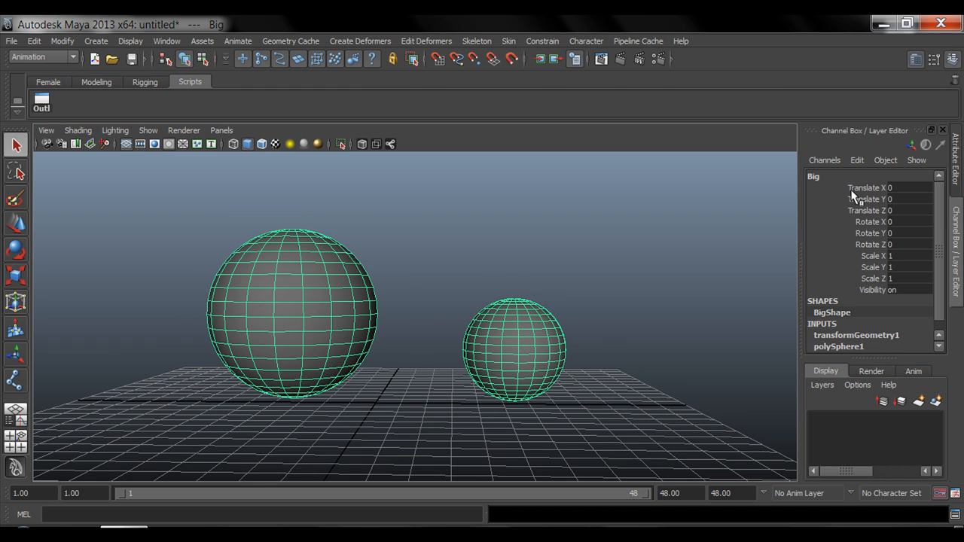
left_click_drag(851, 195, 866, 273)
left_click(527, 340)
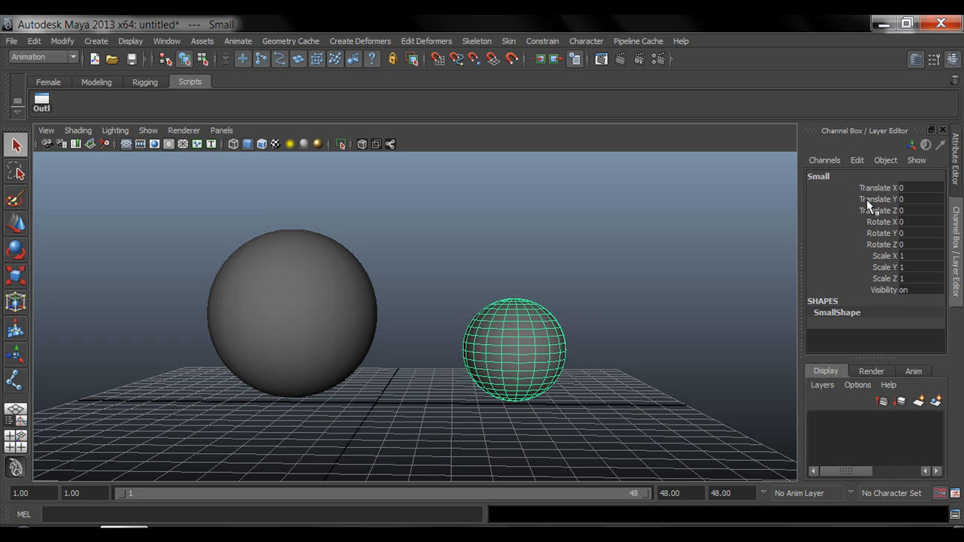
left_click_drag(866, 195, 895, 291)
Select Big and move it with its child along the X axis to a Translate X of about -4.868
left_click(258, 291, "shift")
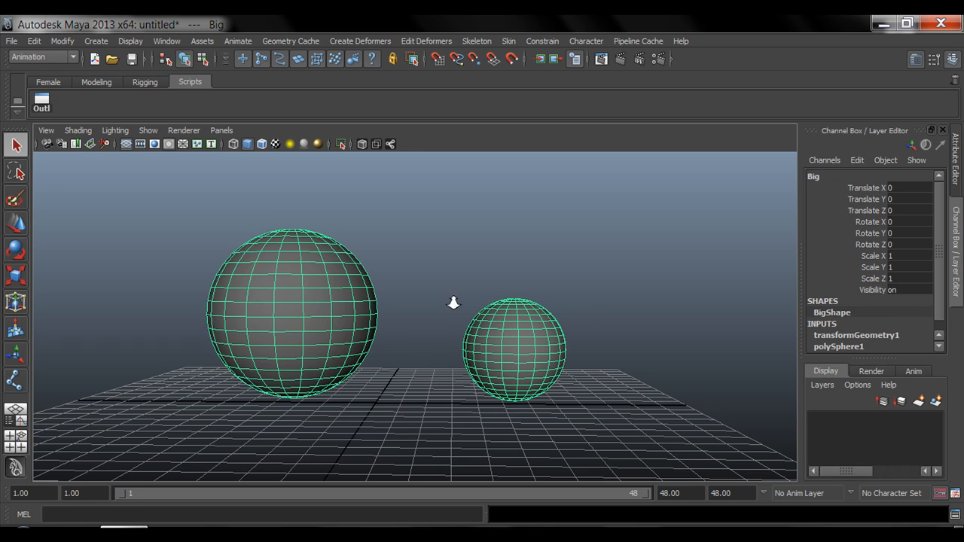
right_click_drag(453, 303, 362, 309, "alt")
key("w")
left_click_drag(362, 317, 255, 316)
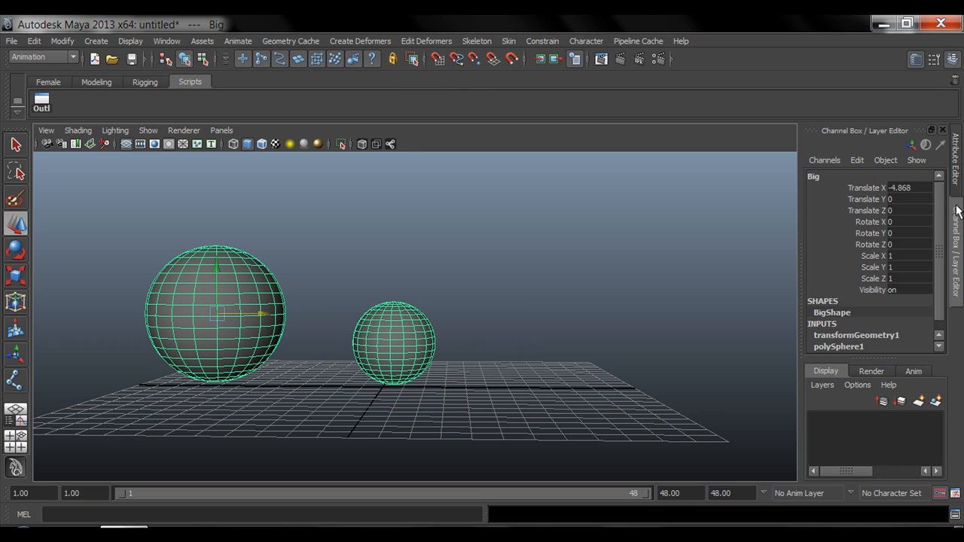
left_click(867, 189)
Rotate Big freely to about X -40.492, Y 22.444 and Z 31.124, carrying Small along
scroll(259, 308, "up", 3)
key("e")
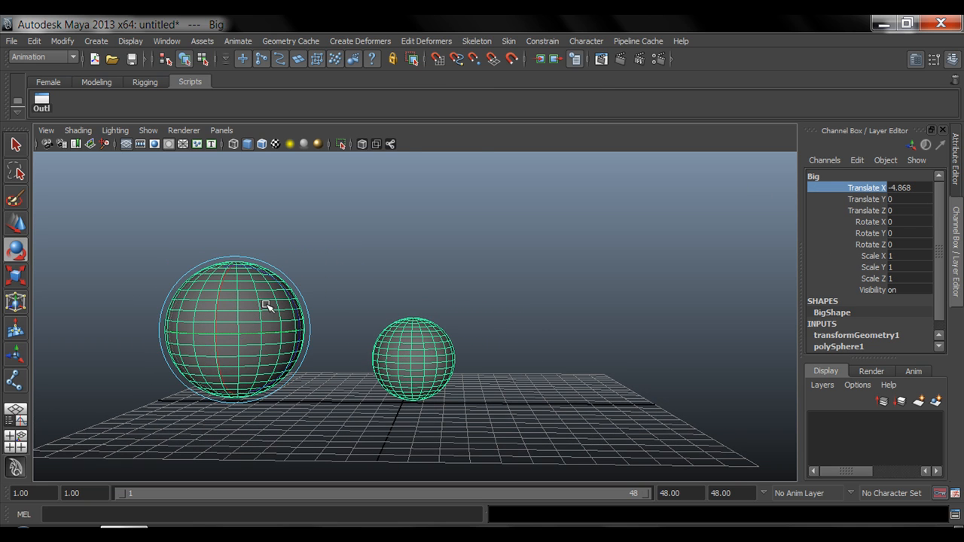
left_click_drag(267, 306, 251, 262)
left_click_drag(886, 222, 881, 244)
middle_click_drag(302, 300, 325, 308, "alt")
Compare the translate and rotate channels of the transformed parent Big with those of its child Small
key("r")
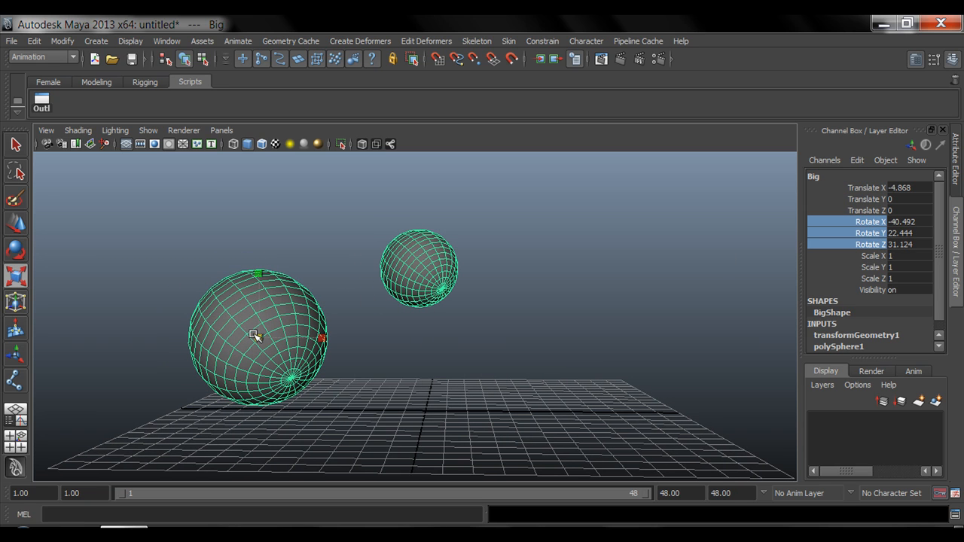
key("w")
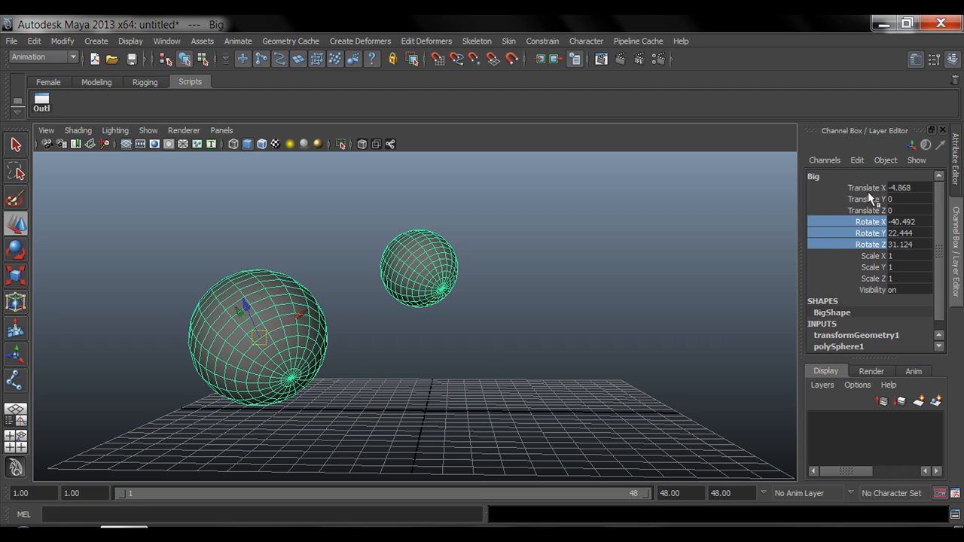
left_click_drag(867, 191, 876, 243)
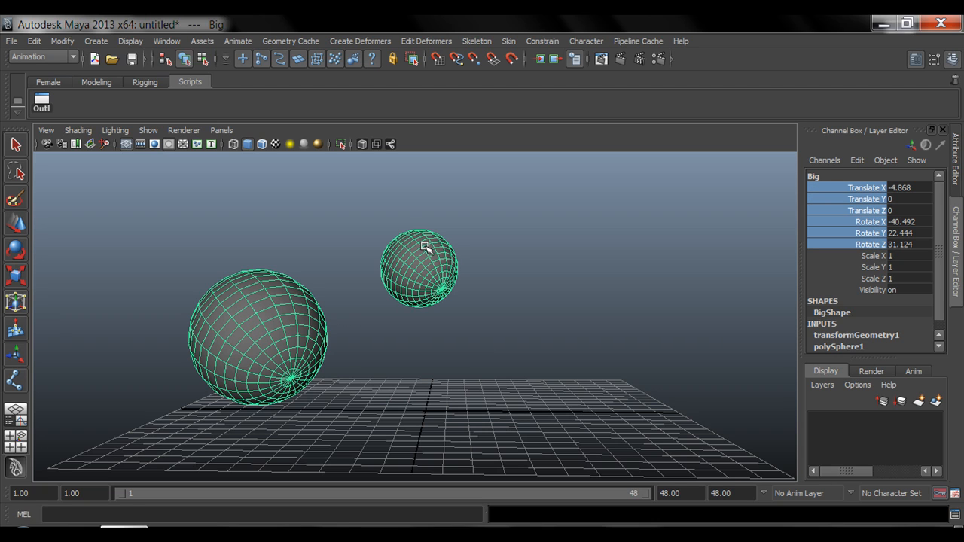
left_click(430, 269)
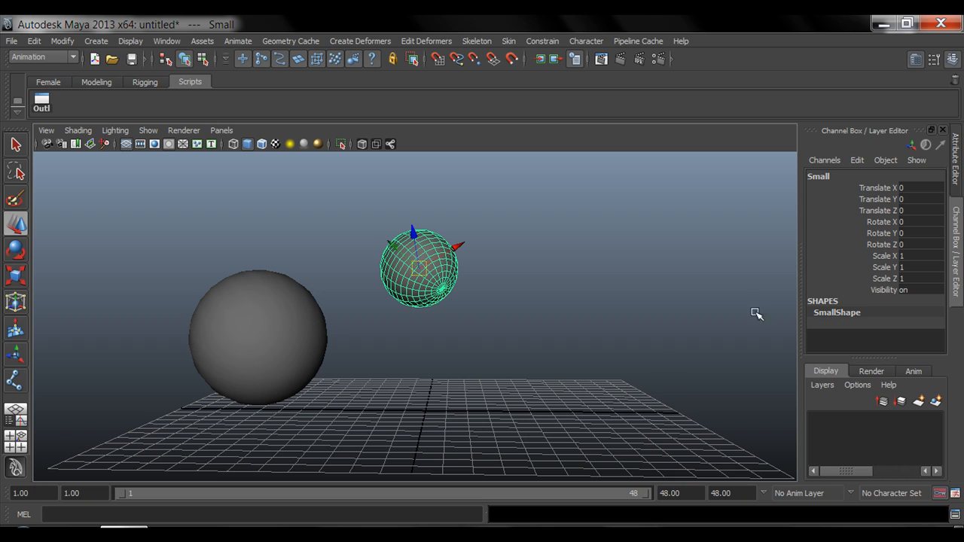
left_click_drag(891, 188, 887, 248)
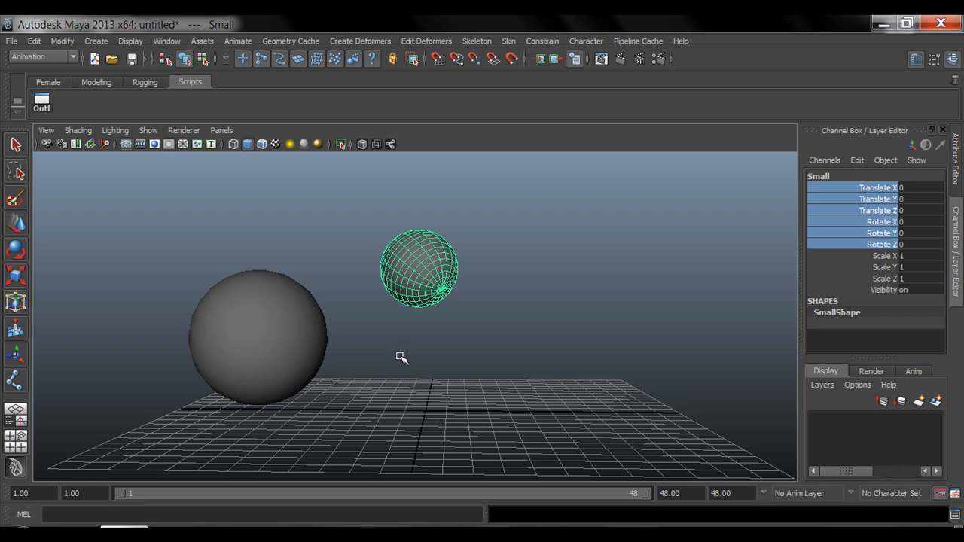
left_click(292, 333, "shift")
key("w")
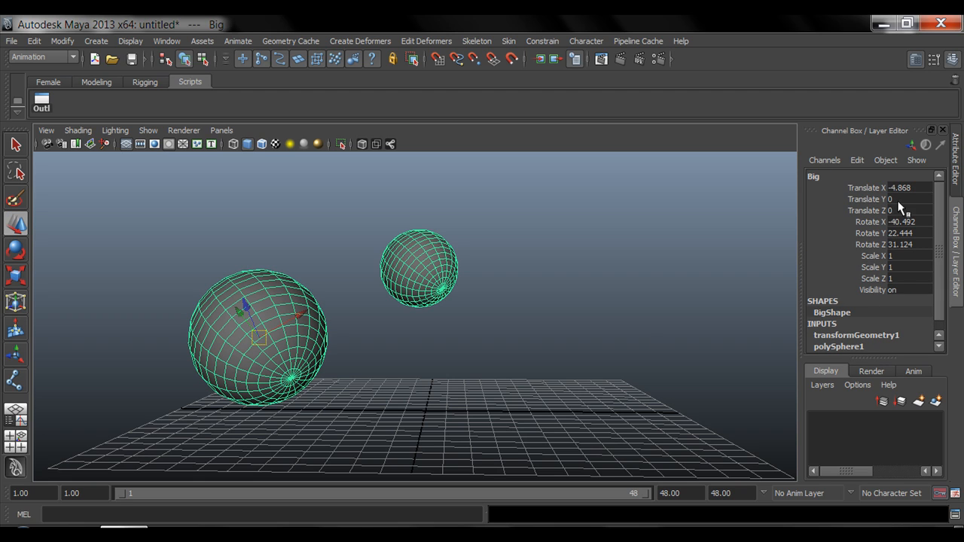
left_click_drag(870, 188, 866, 246)
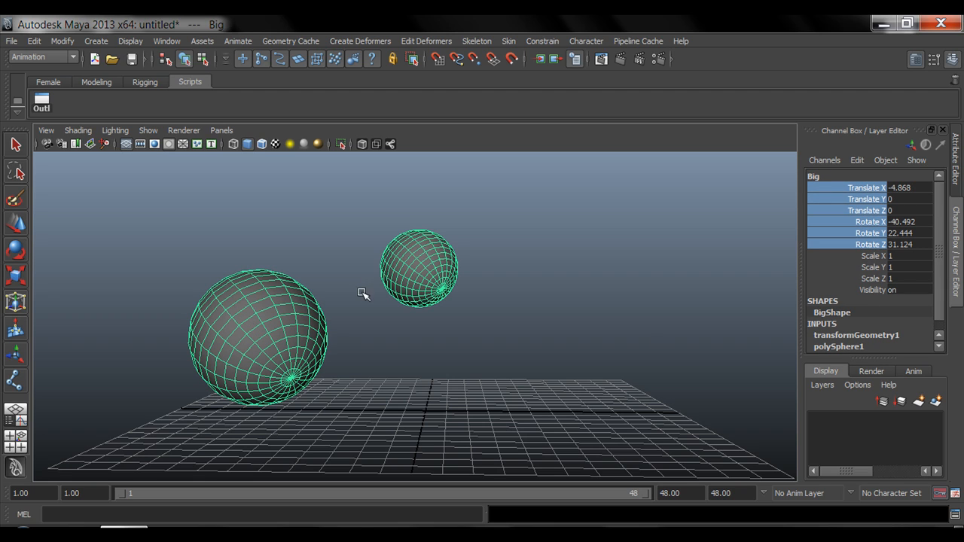
left_click(422, 268)
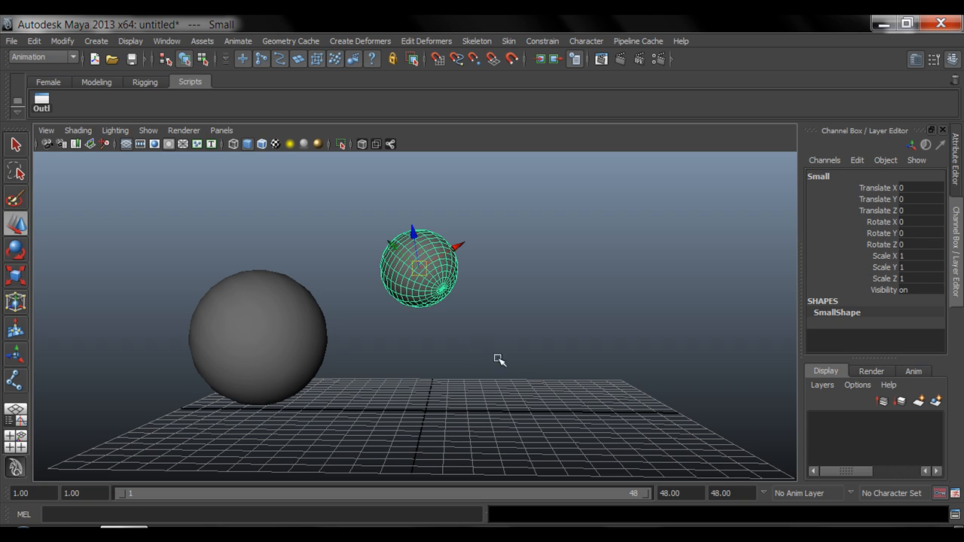
left_click(298, 345, "shift")
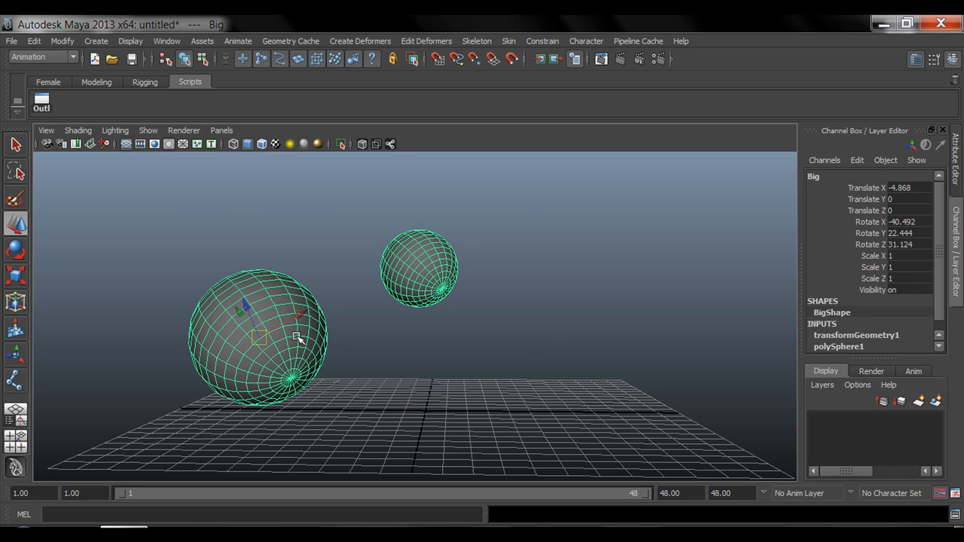
Rotate Big further to about X -30.497, Y 35.339 and Z 51.514, and check Small's translate and rotate channels
key("e")
left_click_drag(318, 327, 323, 272)
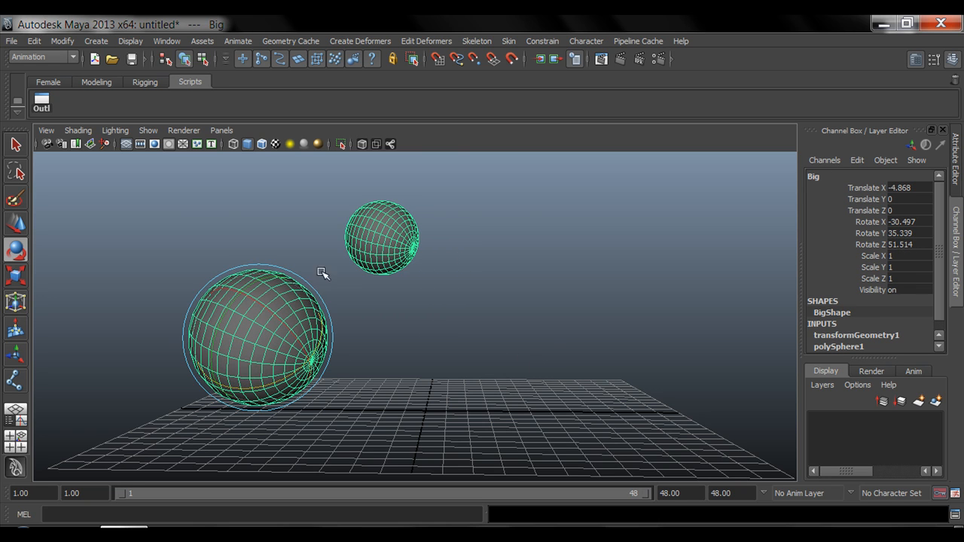
left_click(370, 232)
left_click_drag(887, 188, 890, 257)
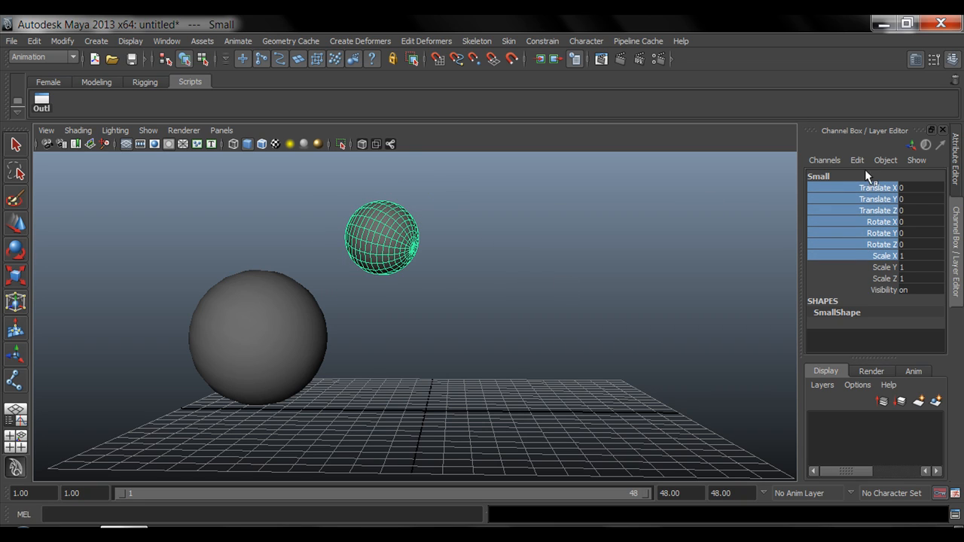
left_click_drag(891, 188, 887, 245)
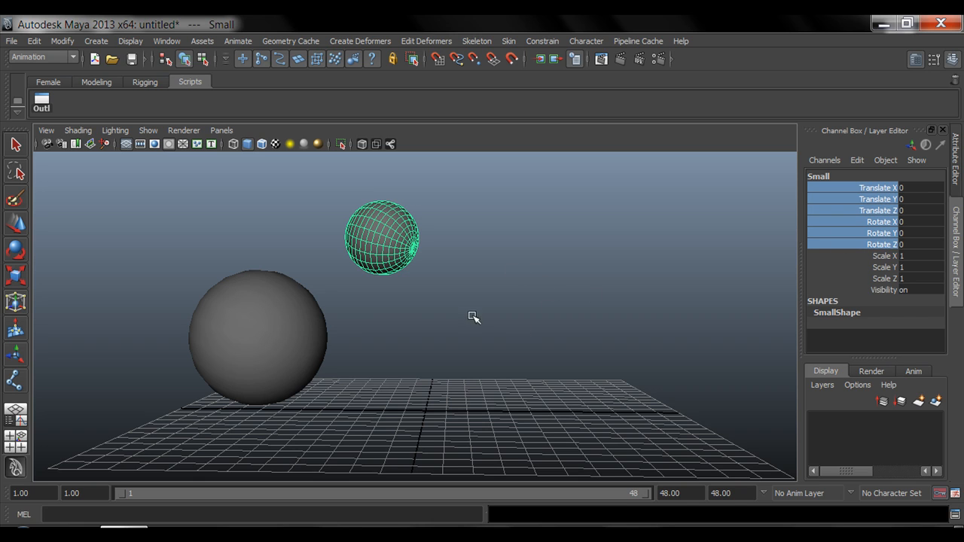
Reset all of Big's translate and rotate values to 0 and clear the selection
left_click(277, 324)
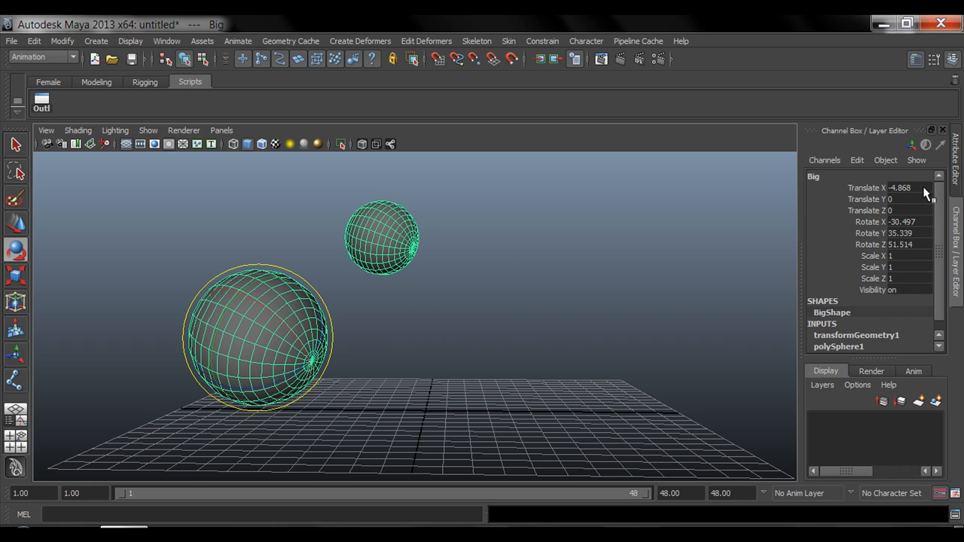
left_click_drag(920, 188, 919, 216)
type("0")
key("Return")
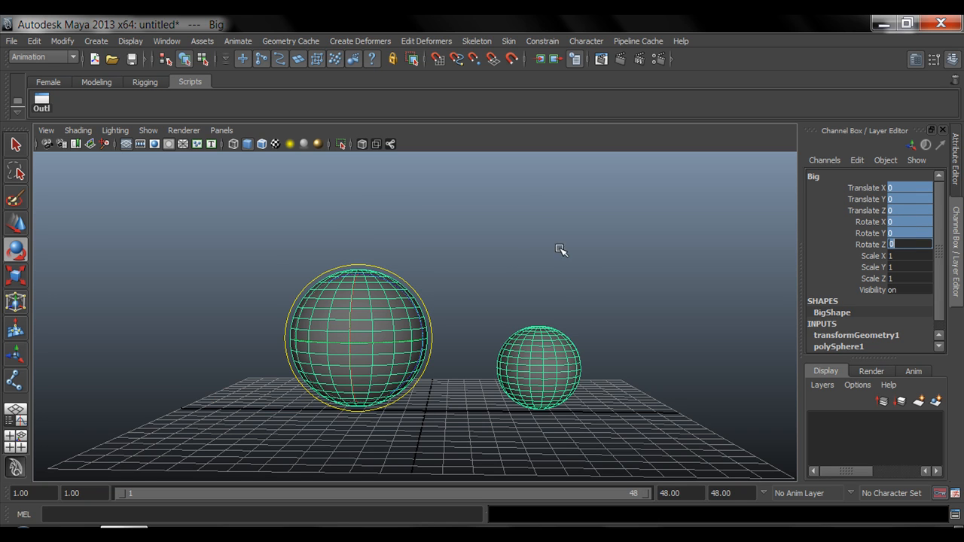
left_click(506, 255)
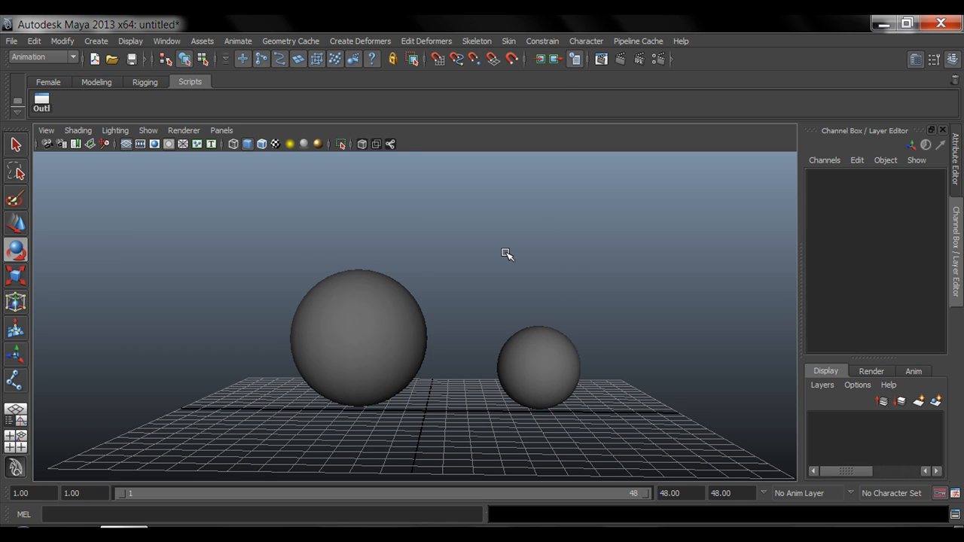
left_click_drag(568, 331, 426, 365, "alt")
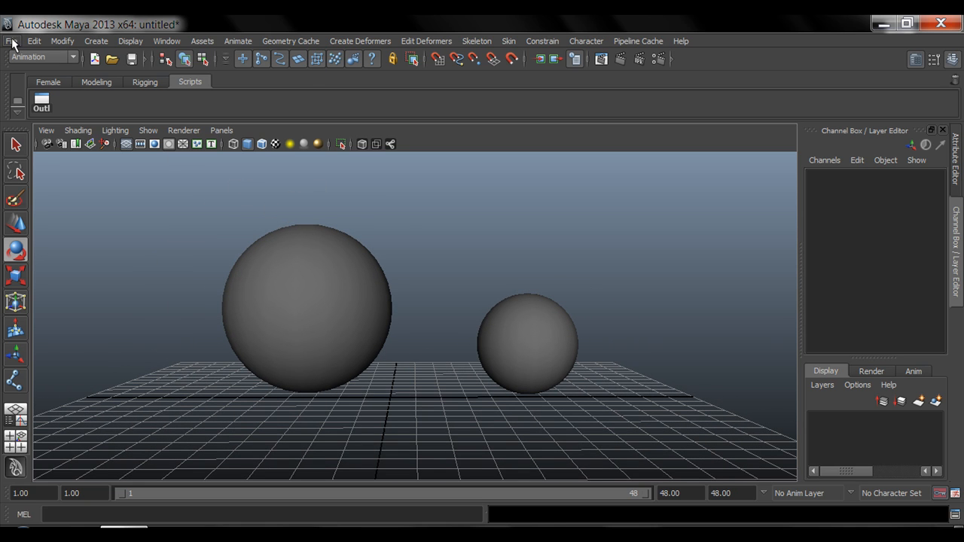
Open the scene ParentChild.ma from the Desktop without saving the untitled scene
left_click(11, 42)
left_click(33, 77)
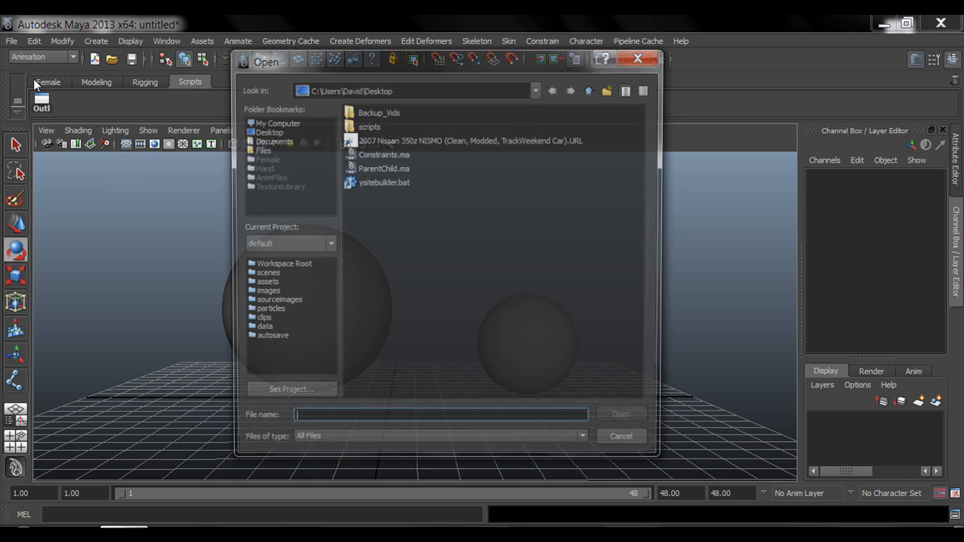
left_click(276, 131)
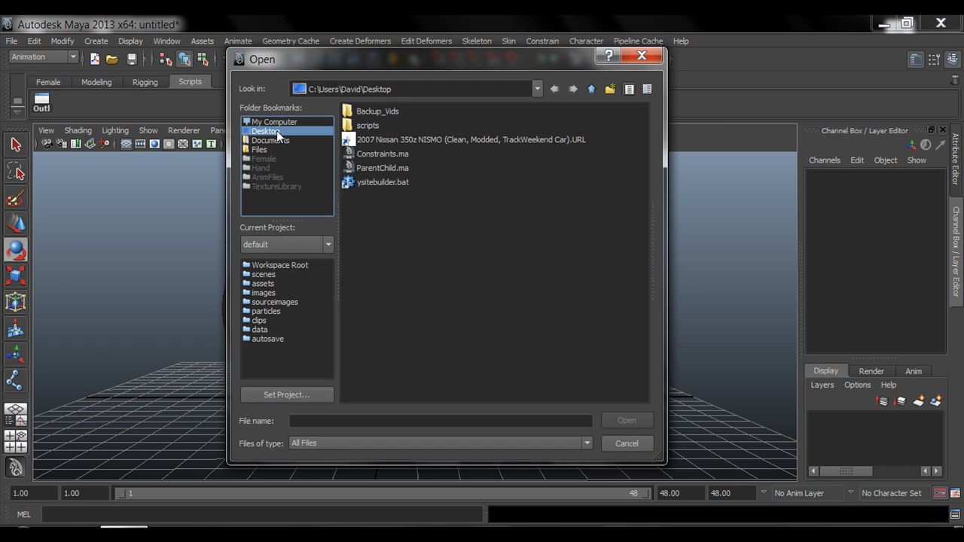
left_click(366, 169)
left_click(628, 421)
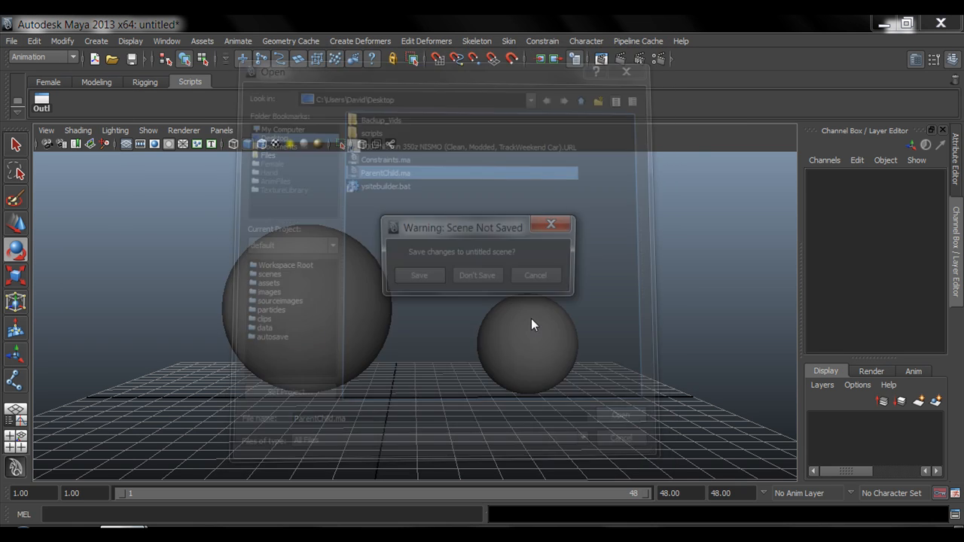
left_click(489, 274)
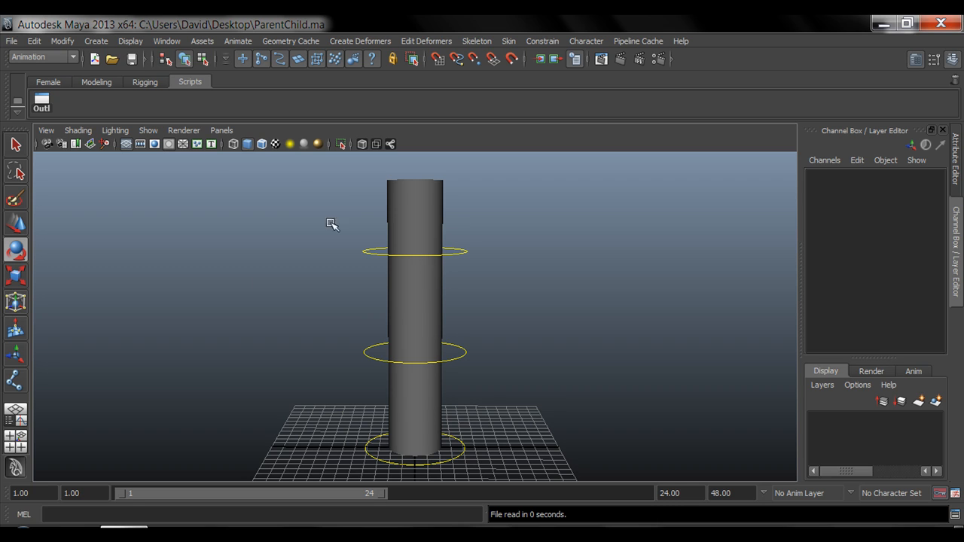
Show joints in the viewport and turn on X-Ray shading to reveal the joint chain inside the cylinder
left_click(149, 131)
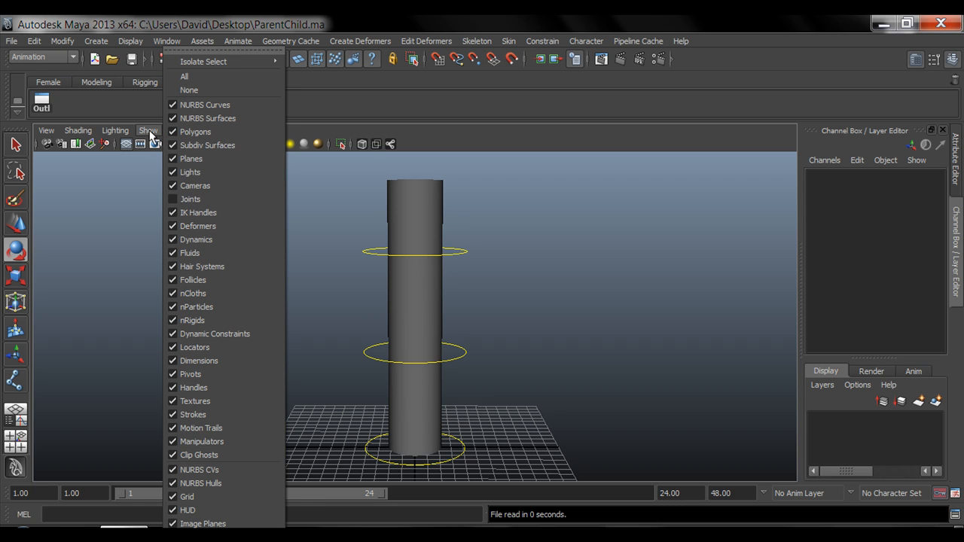
left_click(185, 200)
left_click(362, 144)
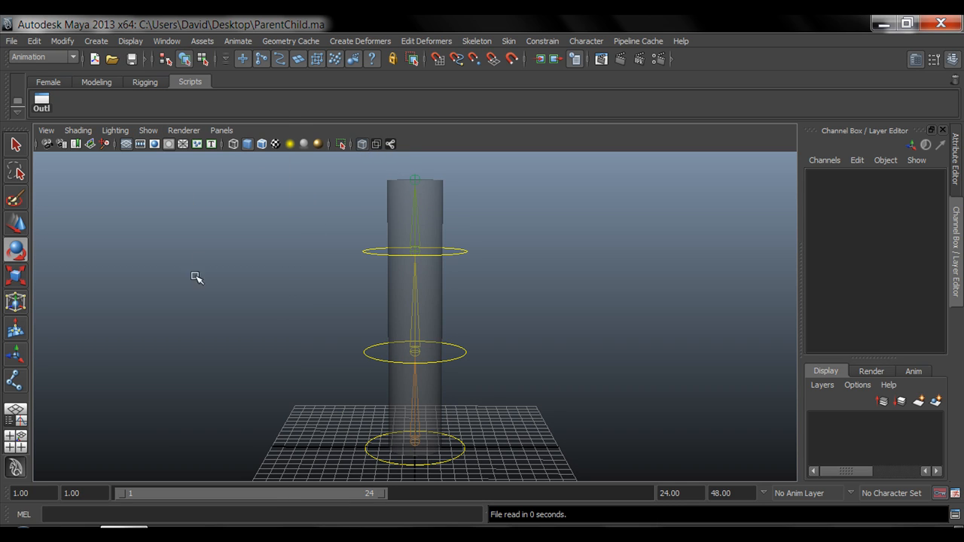
right_click_drag(194, 276, 419, 227, "alt")
left_click_drag(417, 226, 444, 251, "alt")
right_click_drag(444, 252, 417, 254, "alt")
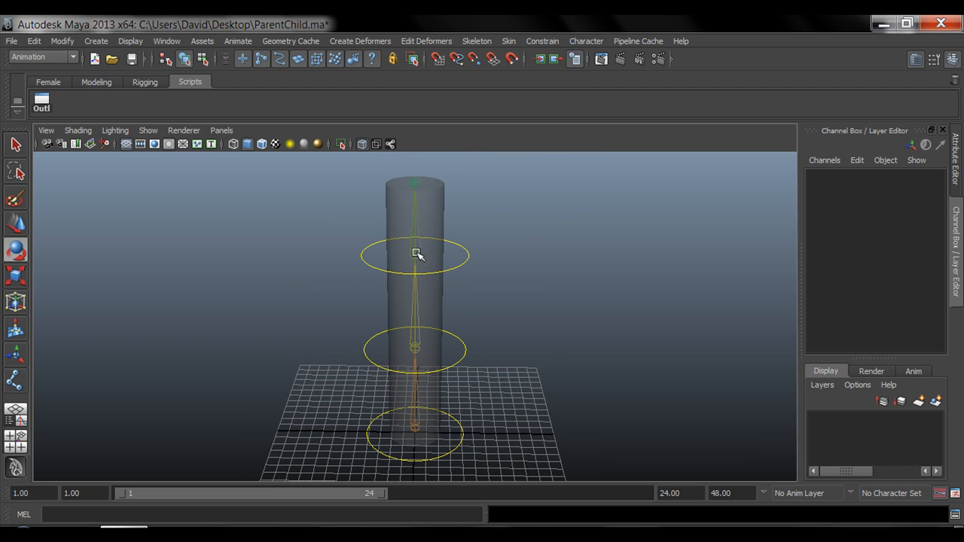
left_click_drag(426, 409, 425, 405, "alt")
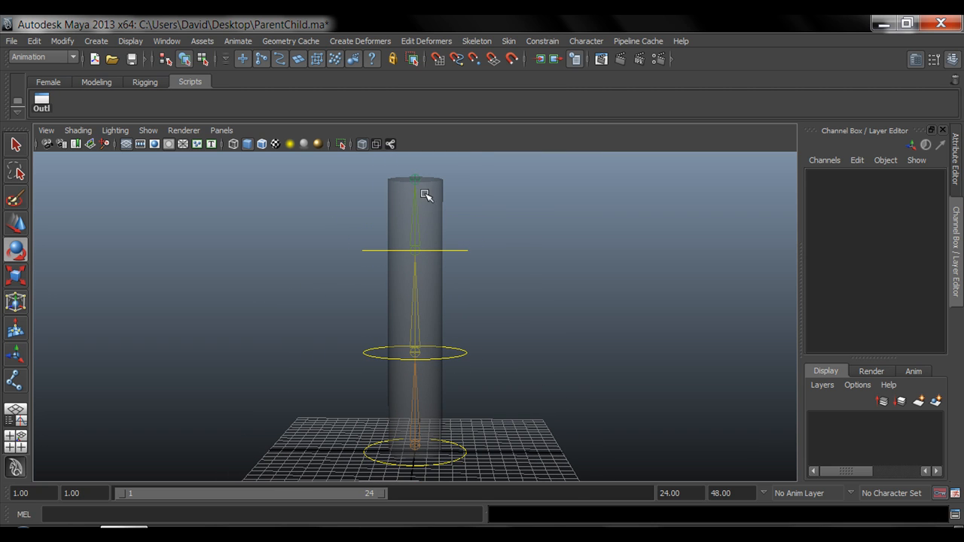
Inspect the cylinder rig's mid_ctrl, Root_ctrl and top_ctrl curves by selecting each in turn
left_click(459, 356)
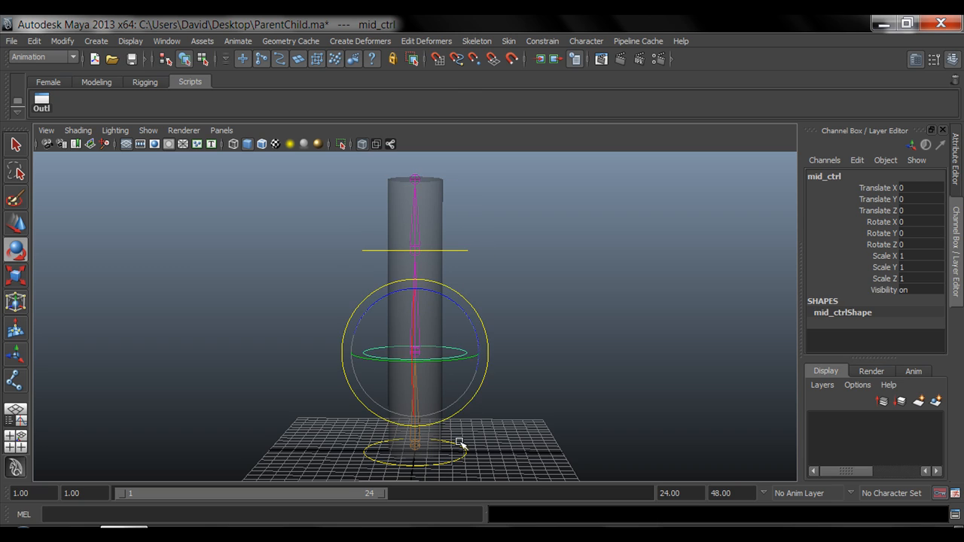
left_click(463, 458)
middle_click_drag(528, 379, 512, 377, "alt")
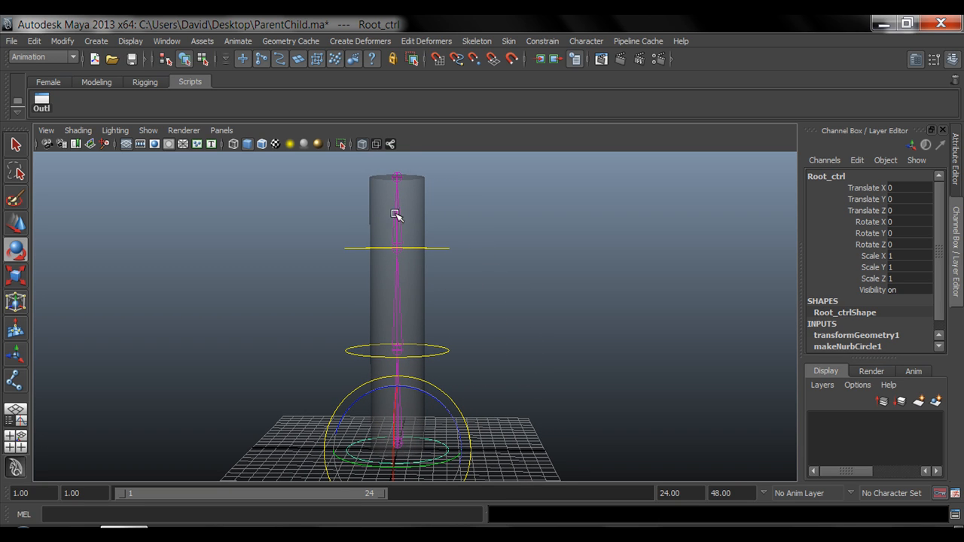
left_click(441, 247)
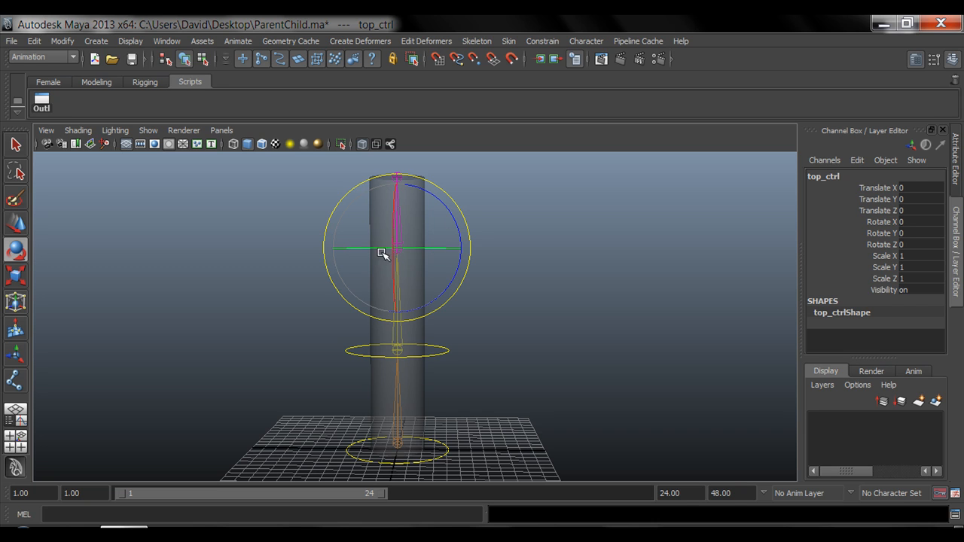
left_click_drag(454, 247, 429, 320, "alt")
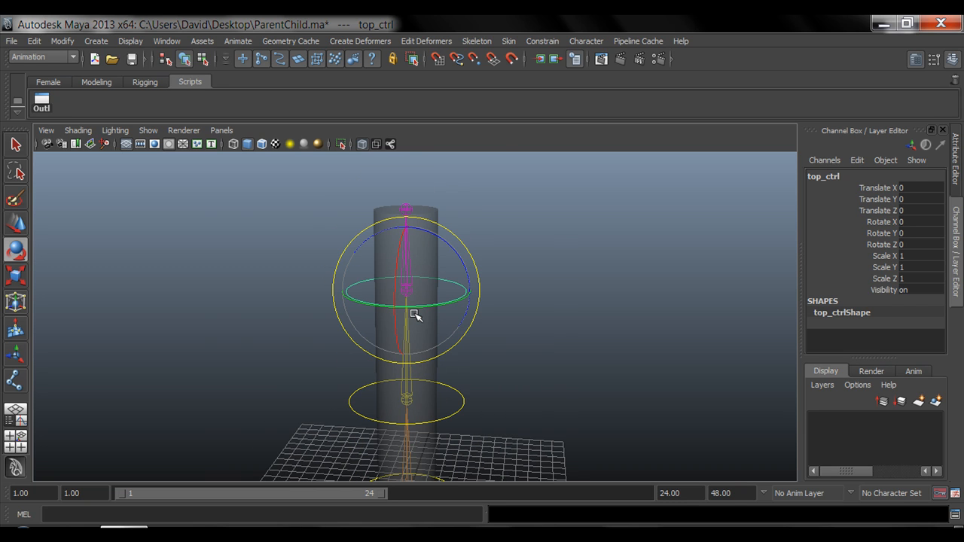
left_click_drag(415, 315, 445, 370, "alt")
key("q")
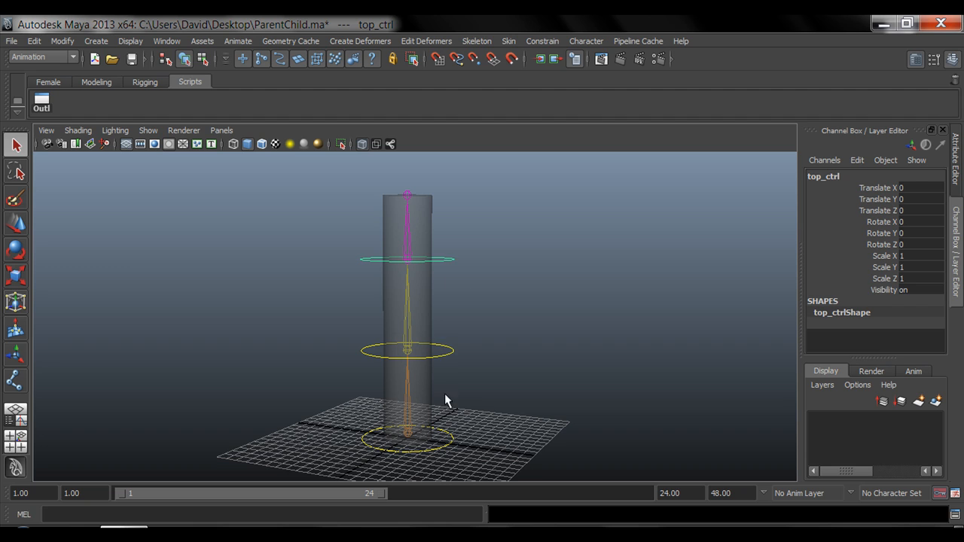
Rotate top_ctrl back and forth about its Z axis to about -1.2 degrees
key("e")
middle_click_drag(474, 278, 474, 322, "alt")
scroll(474, 322, "up", 3)
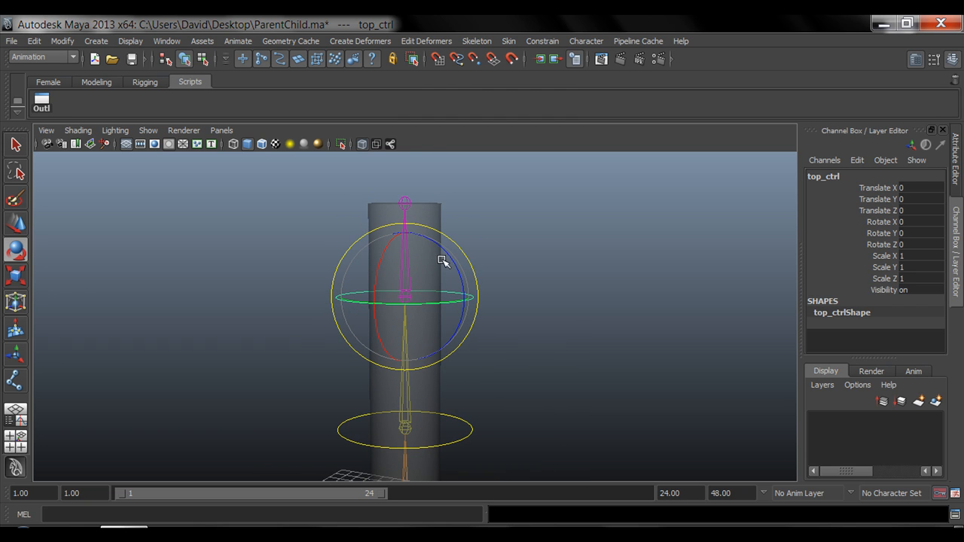
mouse_move(443, 260)
left_mouse_down()
mouse_move(452, 263)
mouse_move(426, 217)
mouse_move(445, 350)
mouse_move(428, 223)
mouse_move(433, 266)
left_mouse_up()
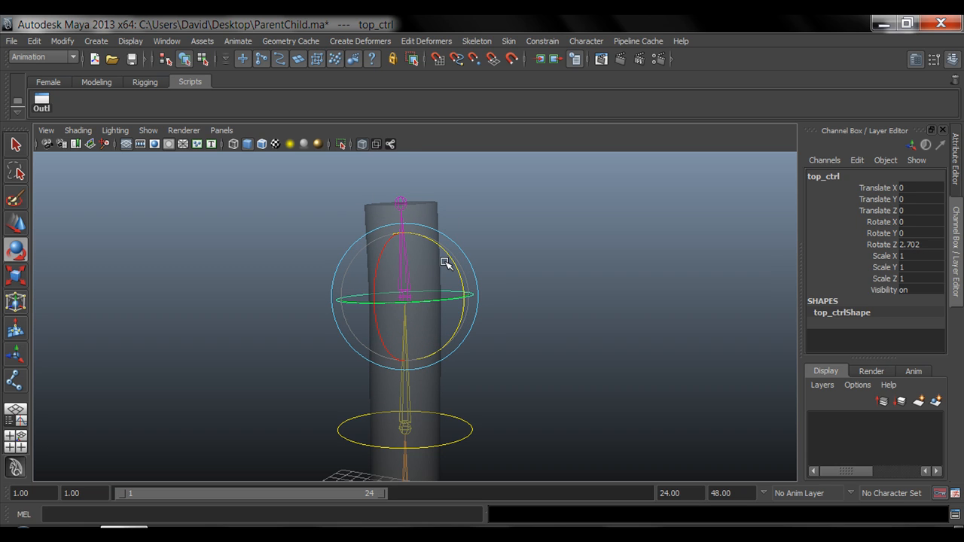
mouse_move(449, 263)
left_mouse_down()
mouse_move(442, 241)
mouse_move(444, 259)
left_mouse_up()
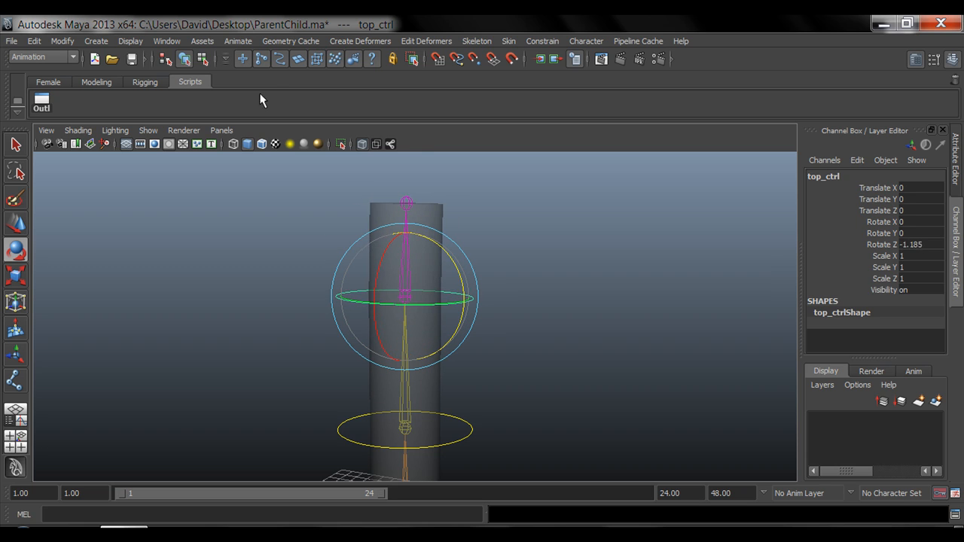
Hide the joints in the viewport, test another Z rotation of top_ctrl, and reset all its rotate values to 0
left_click(148, 130)
left_click(203, 198)
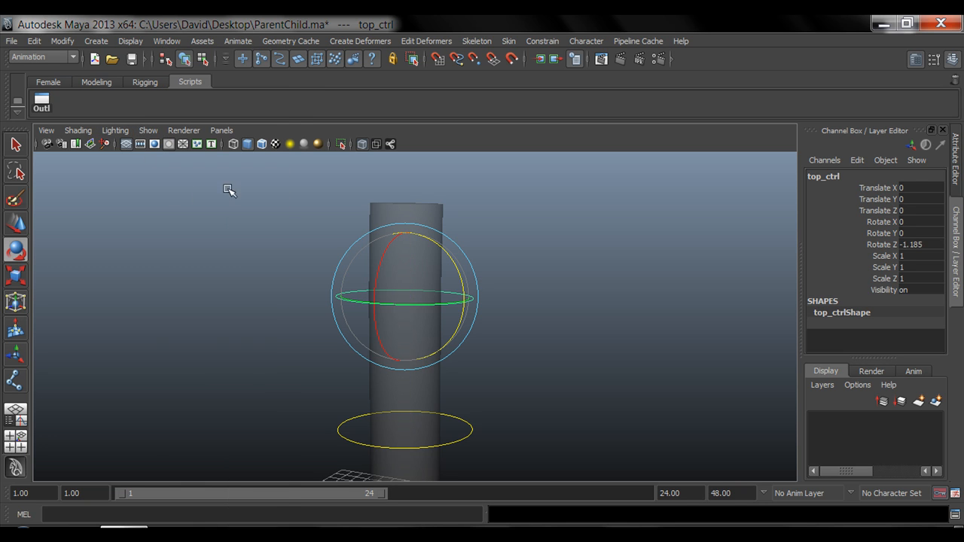
left_click_drag(369, 286, 444, 375, "alt")
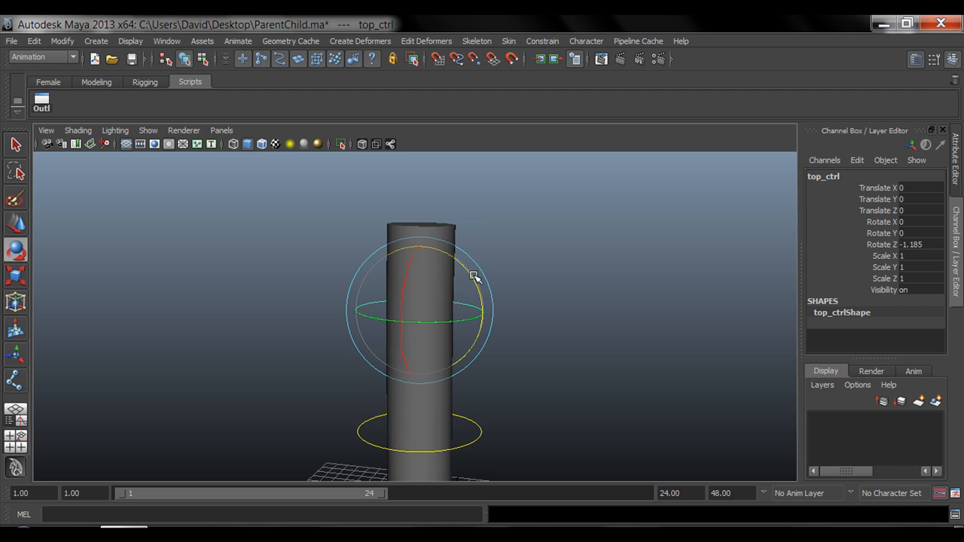
left_click_drag(470, 277, 433, 301)
left_click_drag(919, 222, 920, 245)
type("0")
key("Return")
Bend the cylinder by rotating mid_ctrl about 38 degrees in Z, and reset its Rotate Z to 0
left_click_drag(512, 333, 546, 328, "alt")
left_click_drag(457, 313, 468, 349)
middle_click_drag(533, 267, 527, 316, "alt")
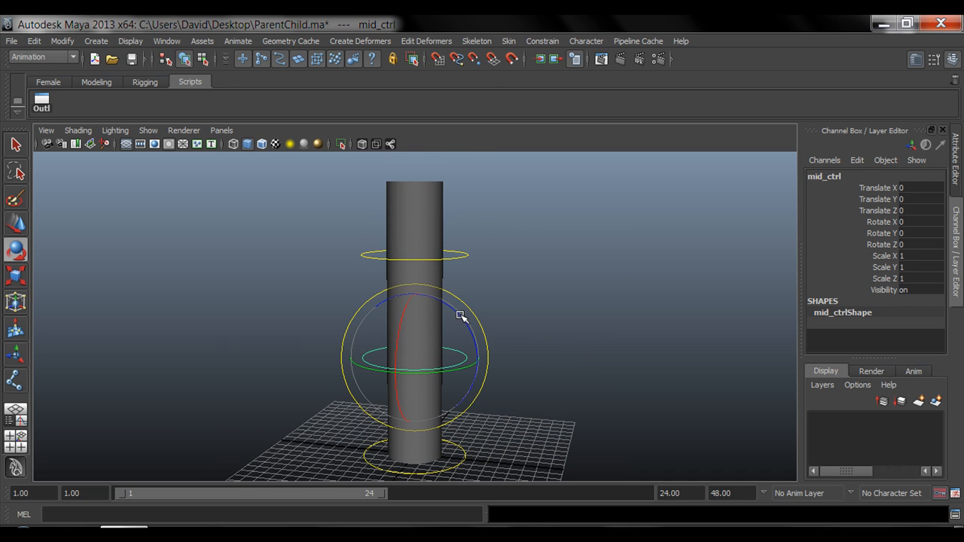
left_click_drag(460, 314, 421, 304)
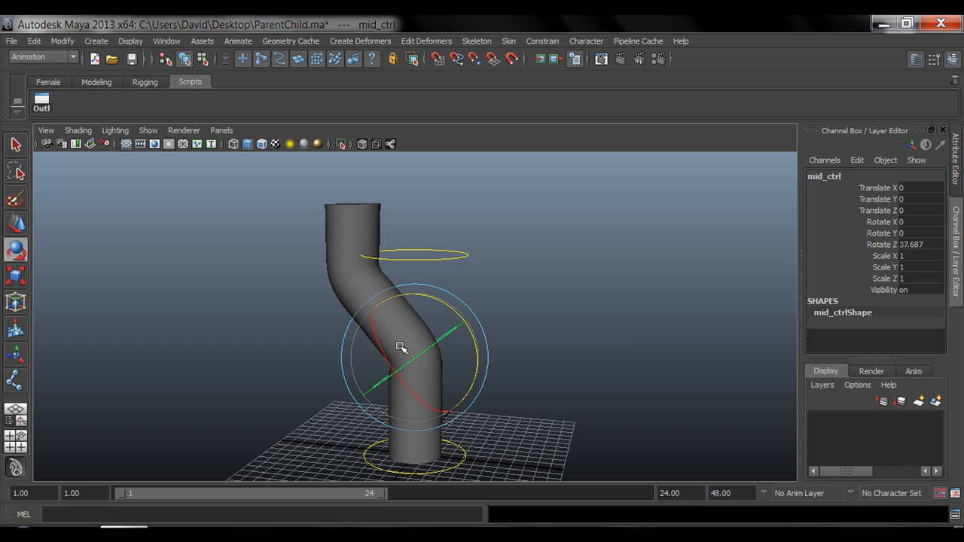
middle_click_drag(402, 359, 441, 342, "alt")
left_click(912, 244)
type("0")
key("Return")
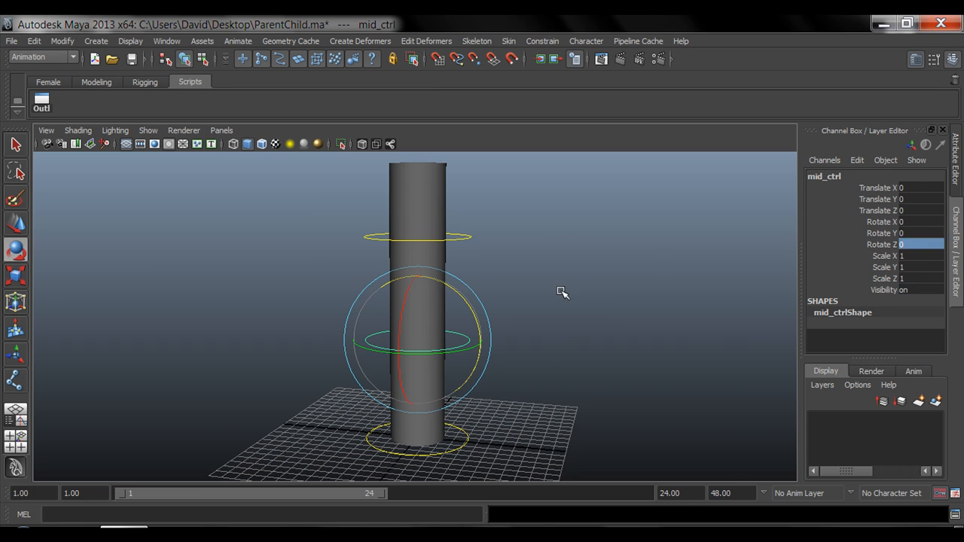
Rotate Root_ctrl about 47 degrees in Z, reset its Rotate Z to 0, and clear the selection
left_click(562, 293)
left_click_drag(461, 427, 474, 458)
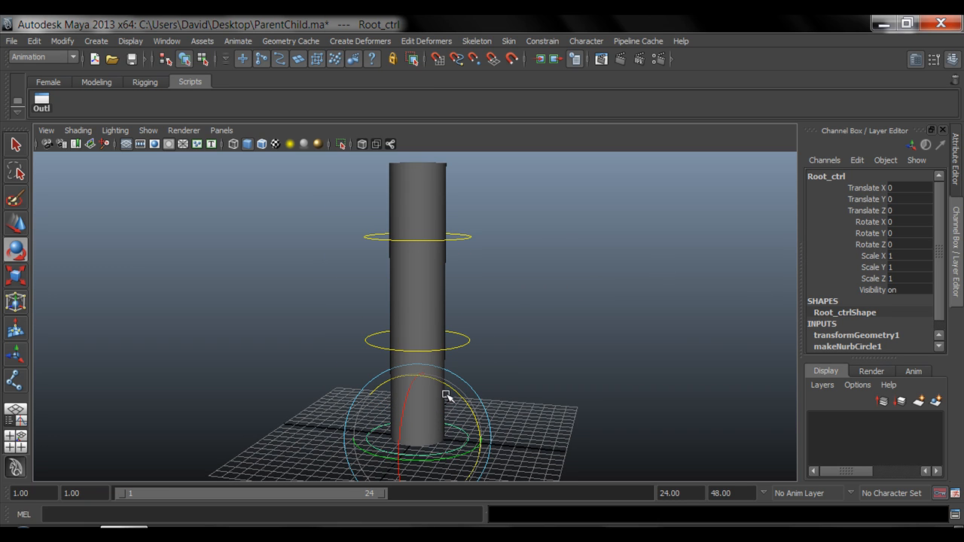
left_click_drag(456, 399, 351, 361)
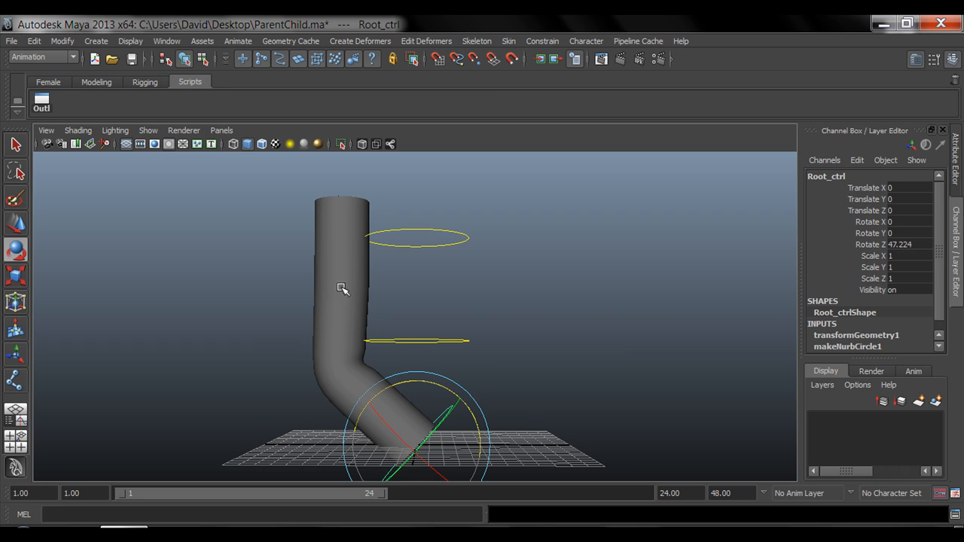
double_click(908, 244)
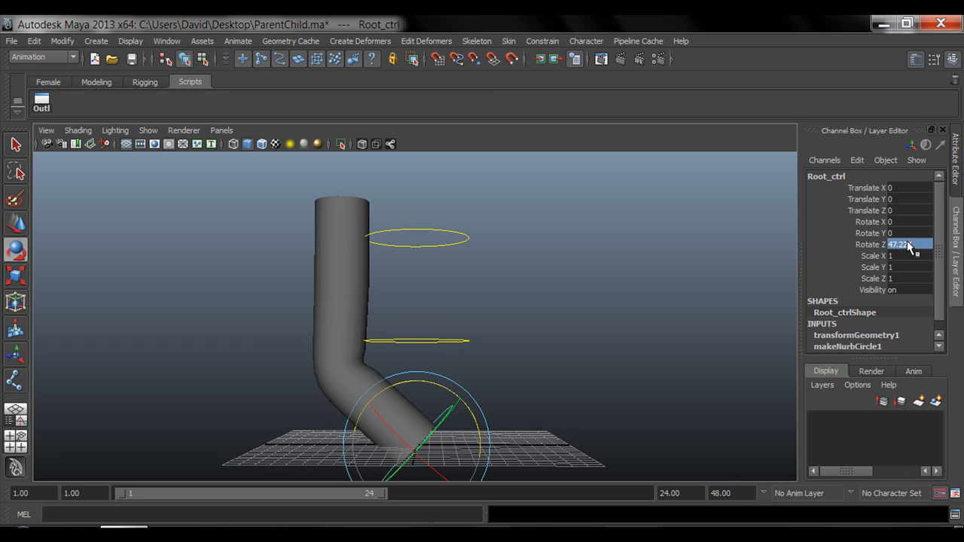
type("0")
key("Return")
left_click(601, 295)
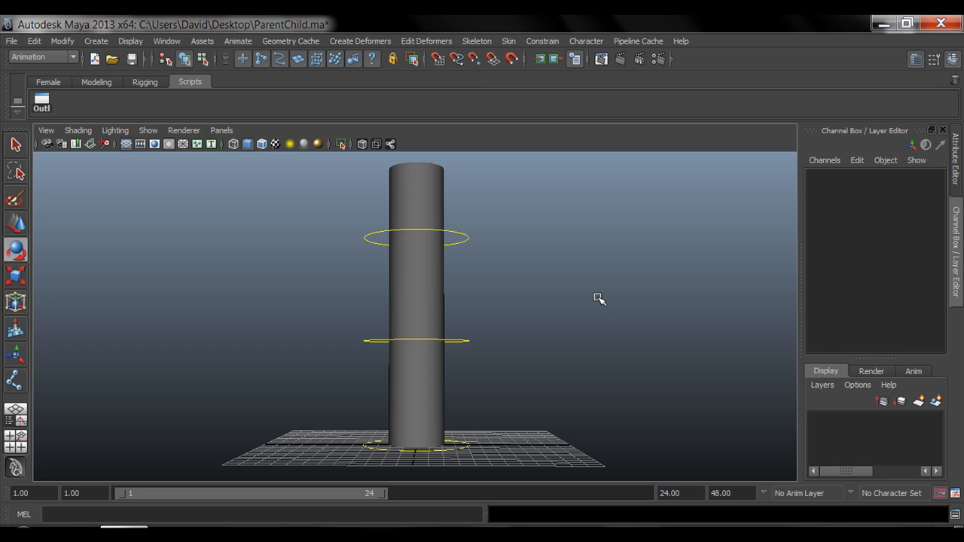
Select top_ctrl, test a Z rotation of the cylinder's upper section, and undo the rotation
left_click_drag(510, 314, 488, 331, "alt")
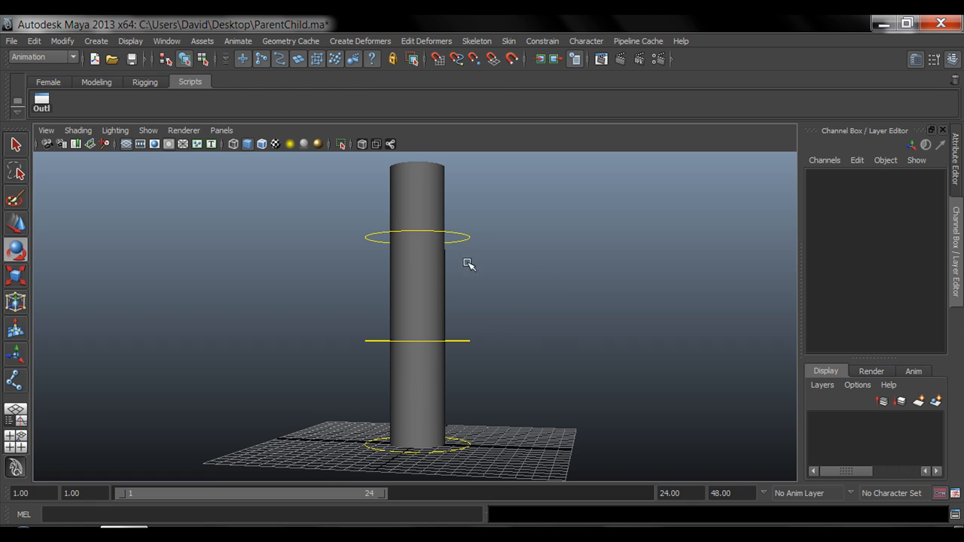
left_click(464, 235)
key("q")
left_click_drag(490, 297, 395, 300, "alt")
right_click_drag(394, 300, 420, 309, "alt")
middle_click_drag(421, 311, 424, 282, "alt")
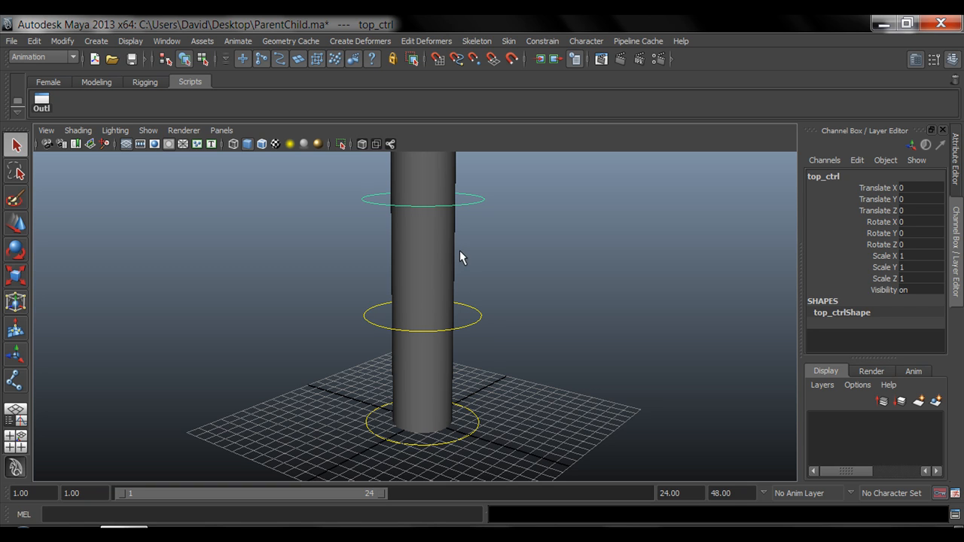
left_click_drag(458, 283, 489, 223, "alt")
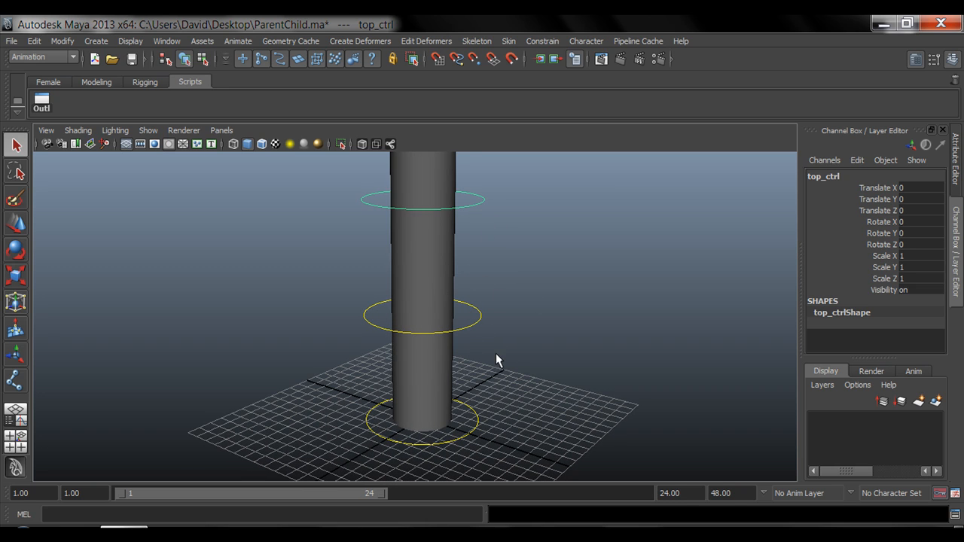
left_click_drag(465, 331, 438, 348, "alt")
key("e")
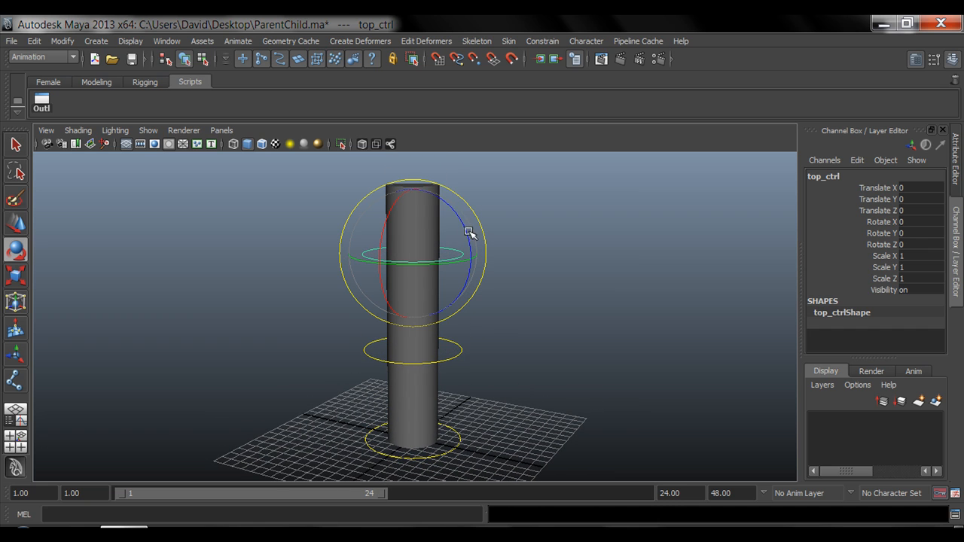
left_click_drag(469, 237, 435, 230)
key("ctrl+z")
key("ctrl+z")
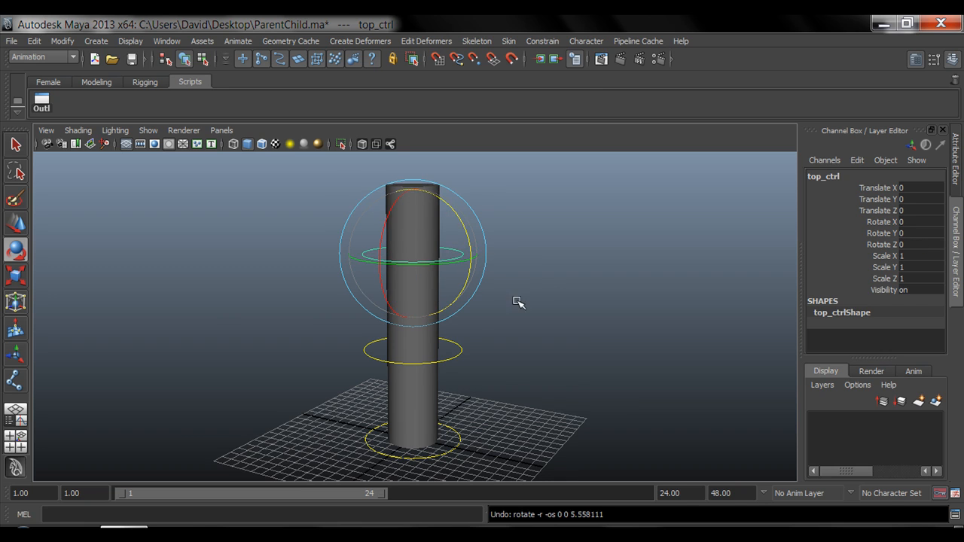
Rotate mid_ctrl to about 36.5 degrees in Z, compare it with top_ctrl, and undo back to the straight pose
key("q")
left_click(456, 330)
key("e")
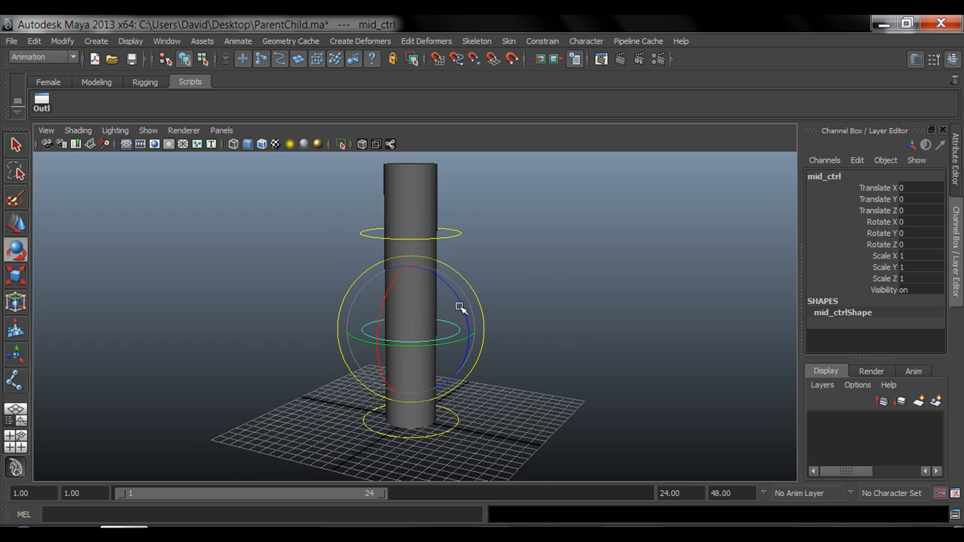
left_click_drag(457, 307, 435, 275)
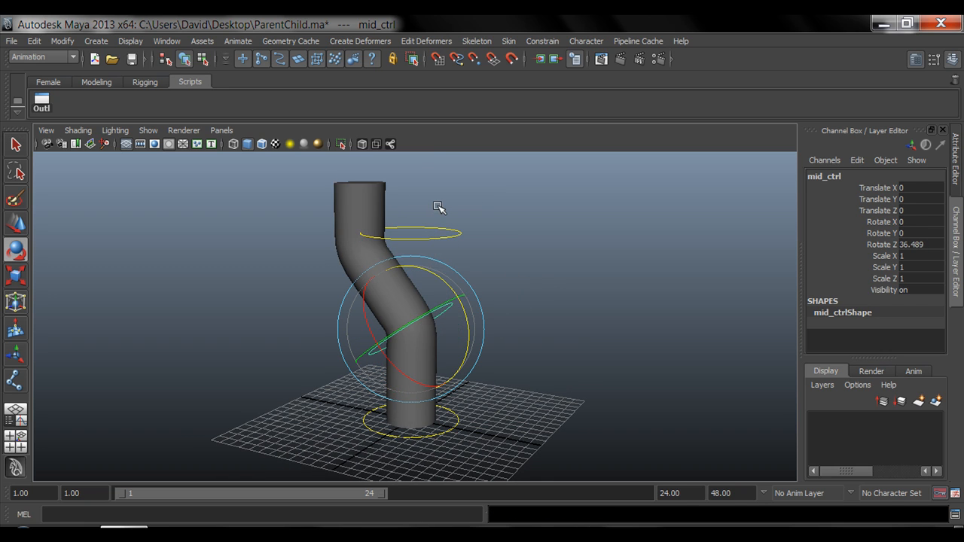
left_click(456, 238)
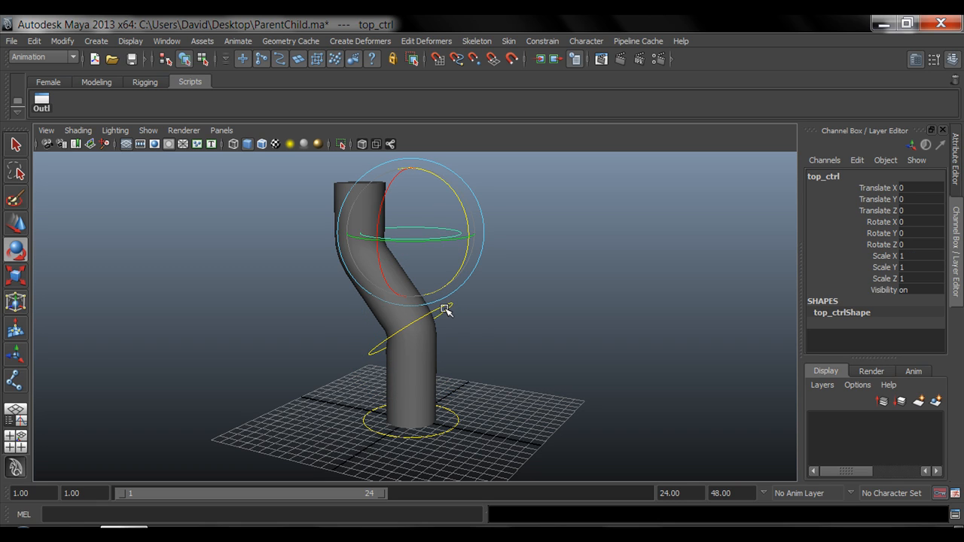
left_click(446, 308)
key("ctrl+z")
key("ctrl+z")
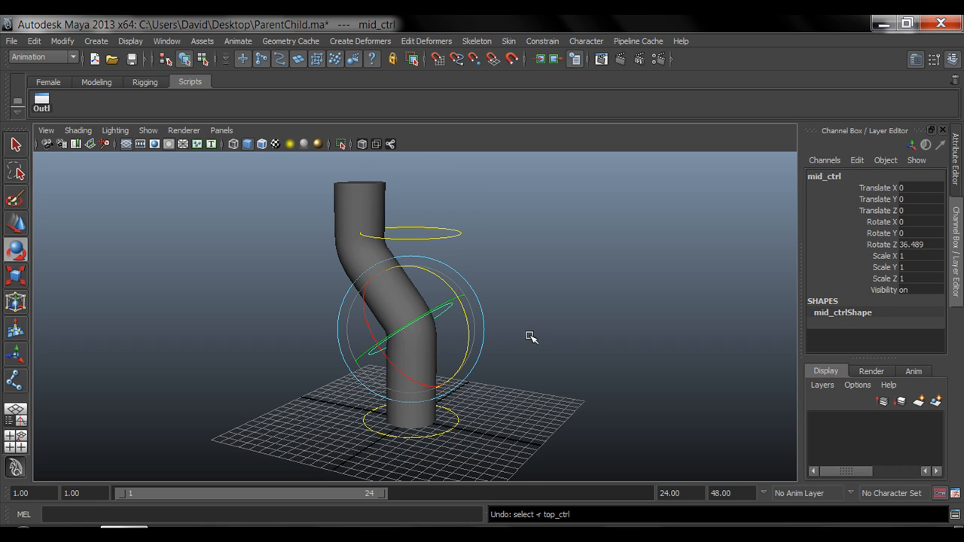
key("ctrl+z")
Add mid_ctrl to the selection after top_ctrl and parent top_ctrl under mid_ctrl
key("q")
left_click_drag(537, 330, 462, 273, "alt")
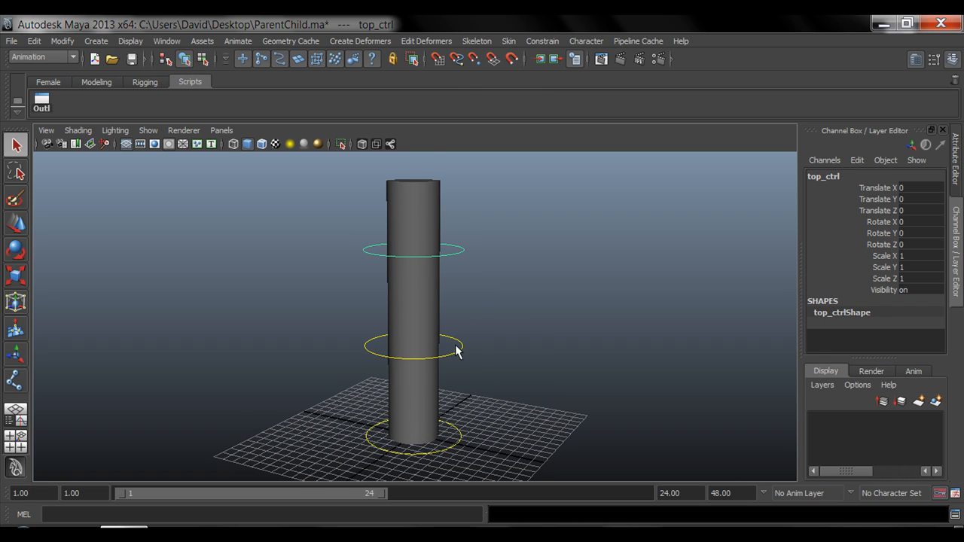
left_click_drag(462, 351, 463, 354)
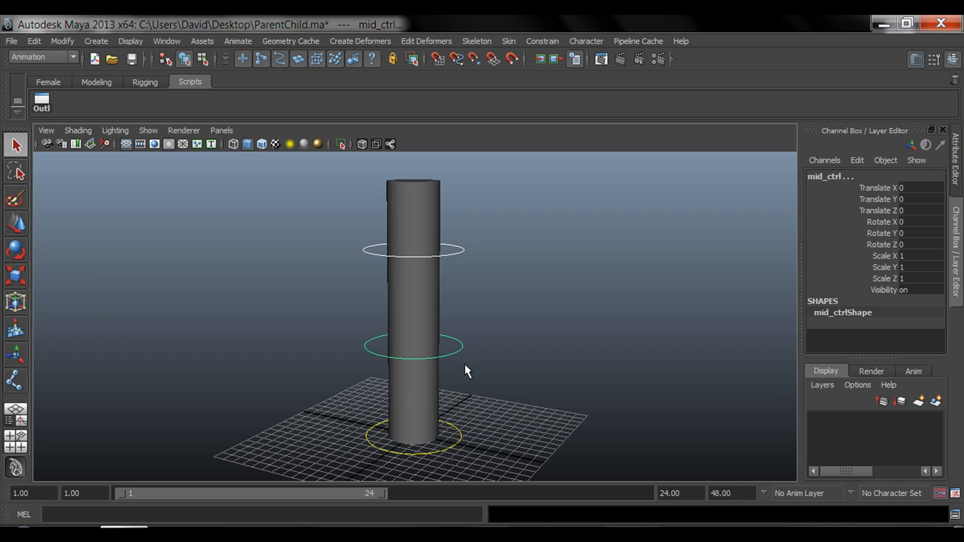
key("p")
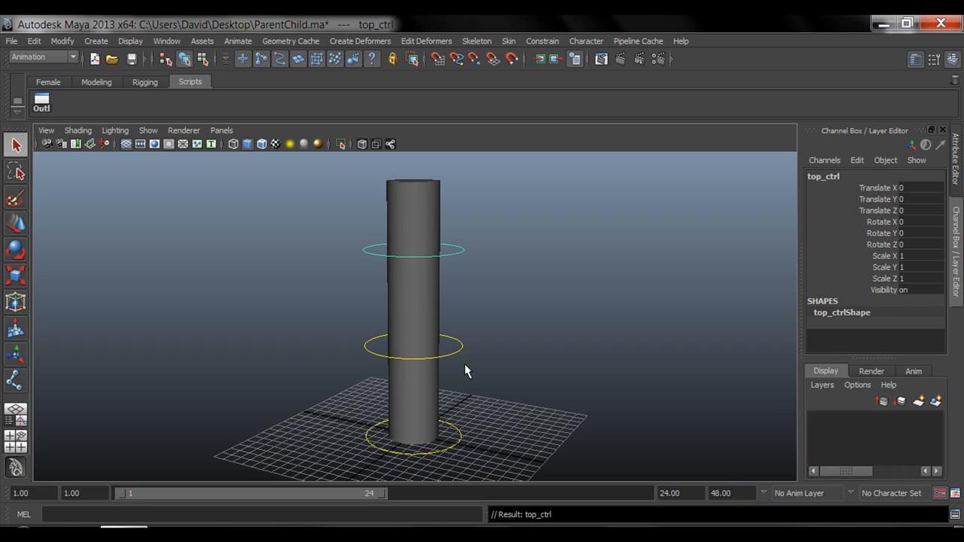
Rotate top_ctrl freely on several axes to bend the cylinder's upper section sideways
left_click(457, 254)
key("e")
left_click_drag(458, 233, 472, 293)
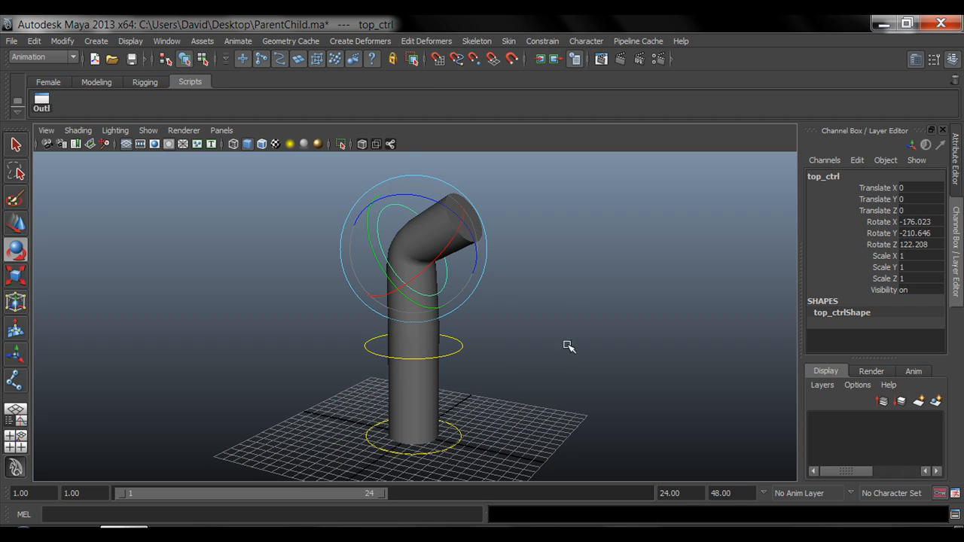
Rotate mid_ctrl about its Z axis to test the parenting, and reset its Rotate Z to 0
left_click(461, 354)
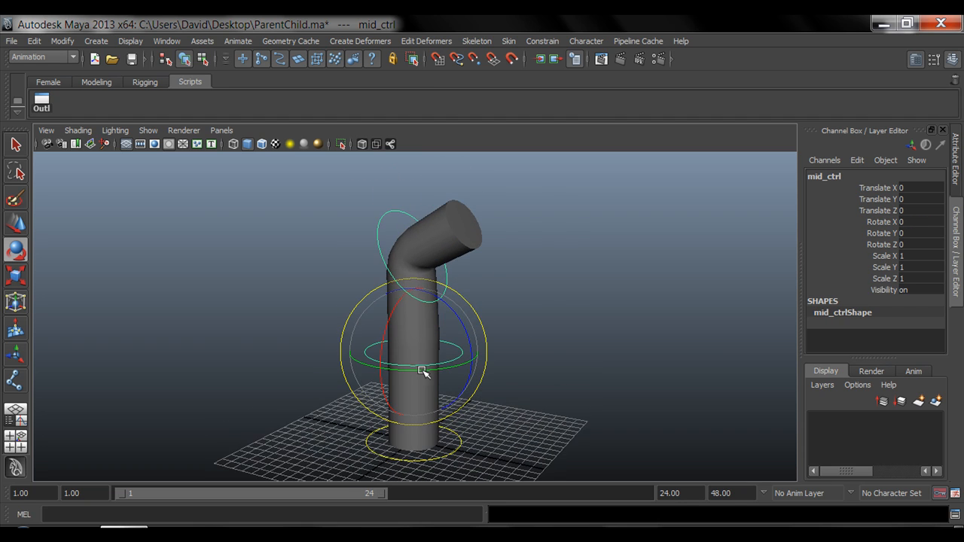
left_click_drag(458, 318, 336, 256)
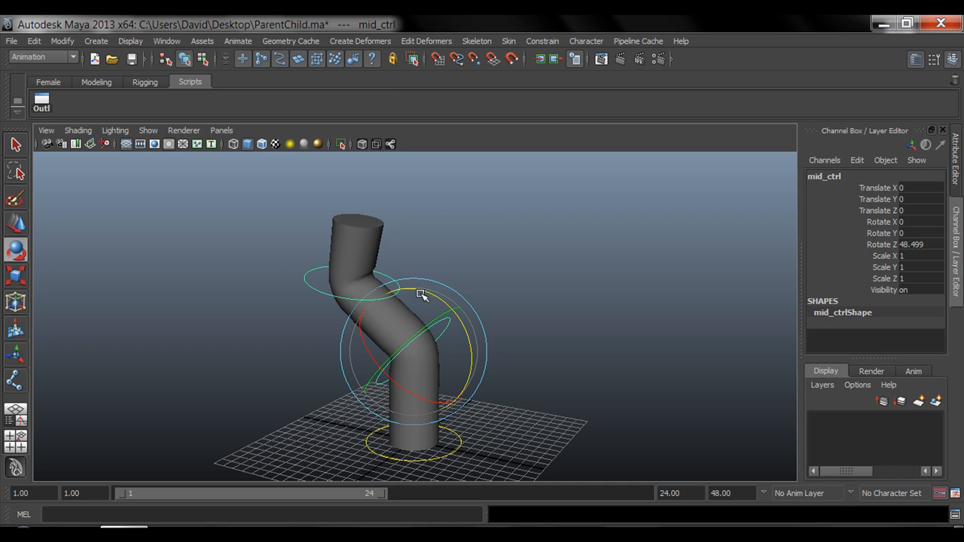
left_click_drag(426, 292, 412, 308)
double_click(911, 244)
type("0")
key("Return")
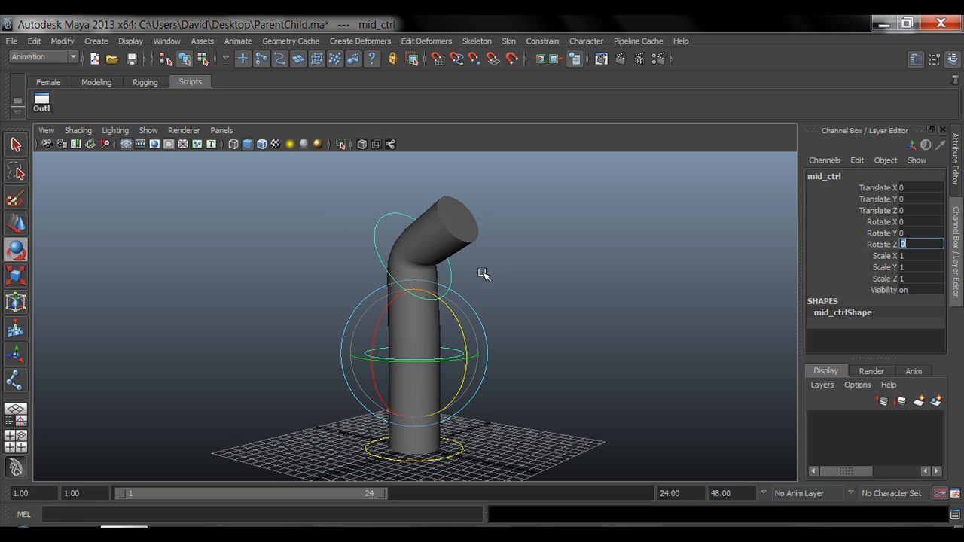
Reset top_ctrl's Rotate X, Y and Z to 0 and clear the selection
left_click(388, 221)
left_click_drag(923, 221, 923, 244)
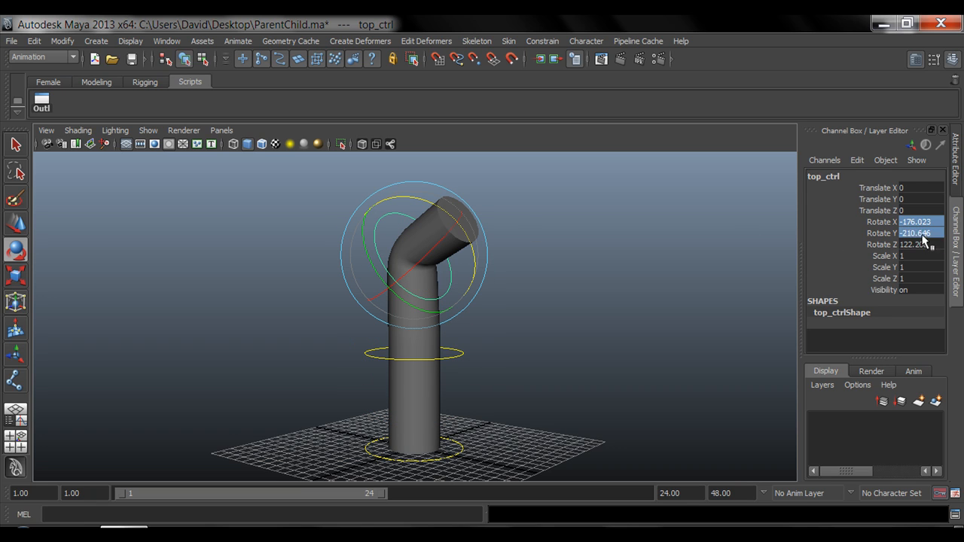
type("0")
key("Return")
left_click(533, 268)
Swing mid_ctrl to both sides about Z to test the parented top_ctrl, and undo both rotations
left_click(455, 364)
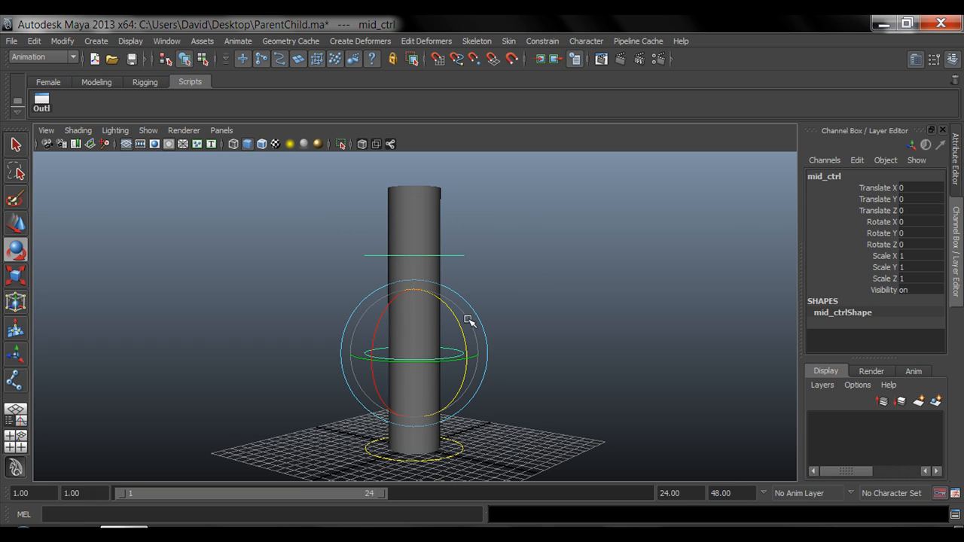
left_click_drag(456, 316, 613, 394)
key("ctrl+z")
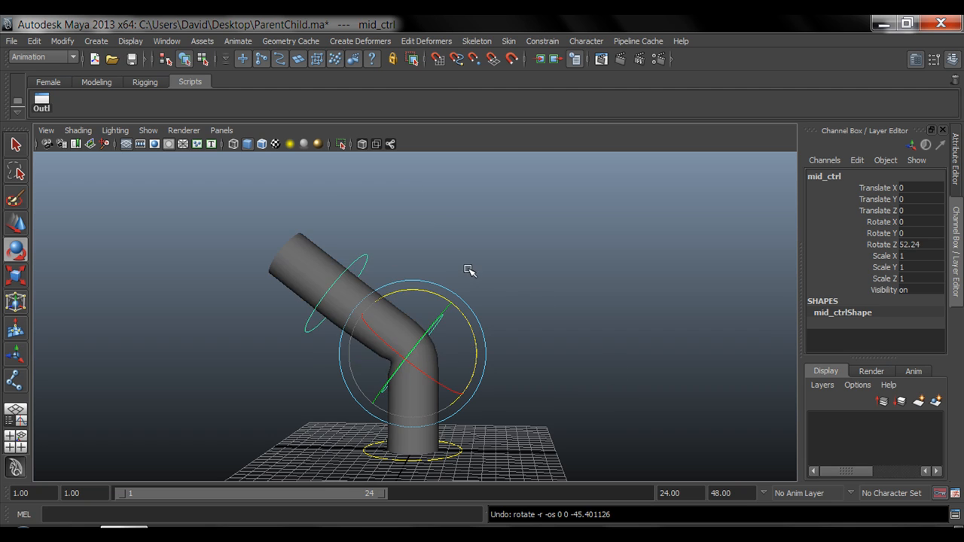
key("ctrl+z")
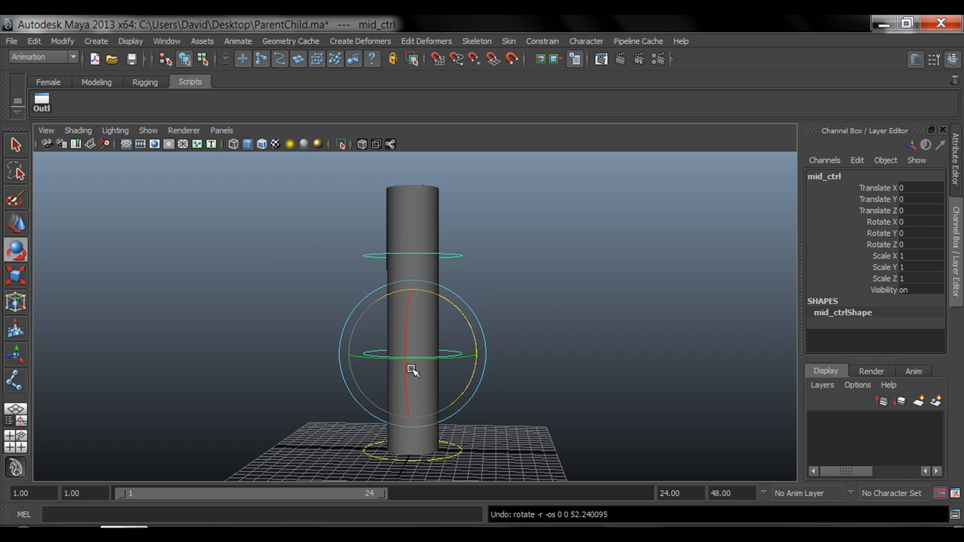
Select top_ctrl and mid_ctrl in turn to examine which curves each control carries with it
left_click(445, 253)
middle_click_drag(504, 336, 505, 344, "alt")
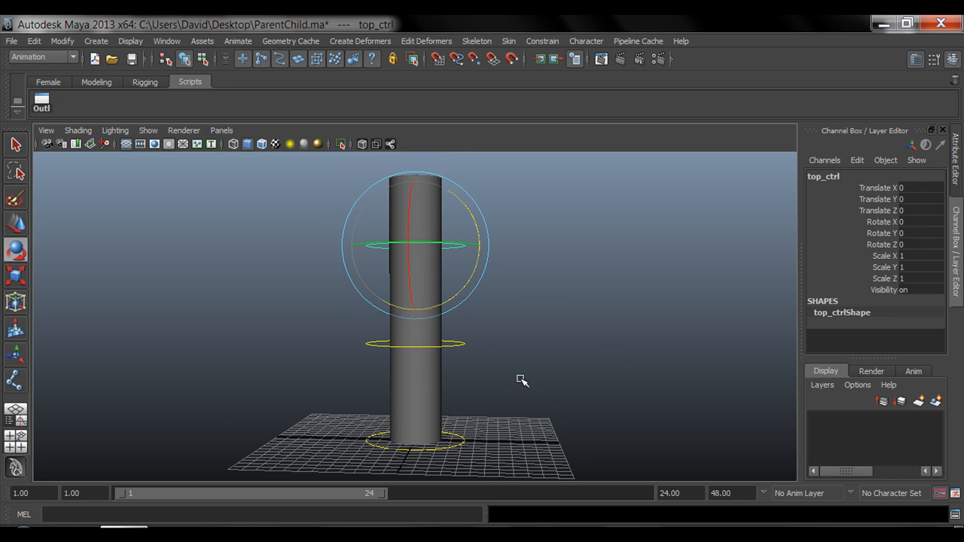
right_click_drag(521, 380, 499, 383, "alt")
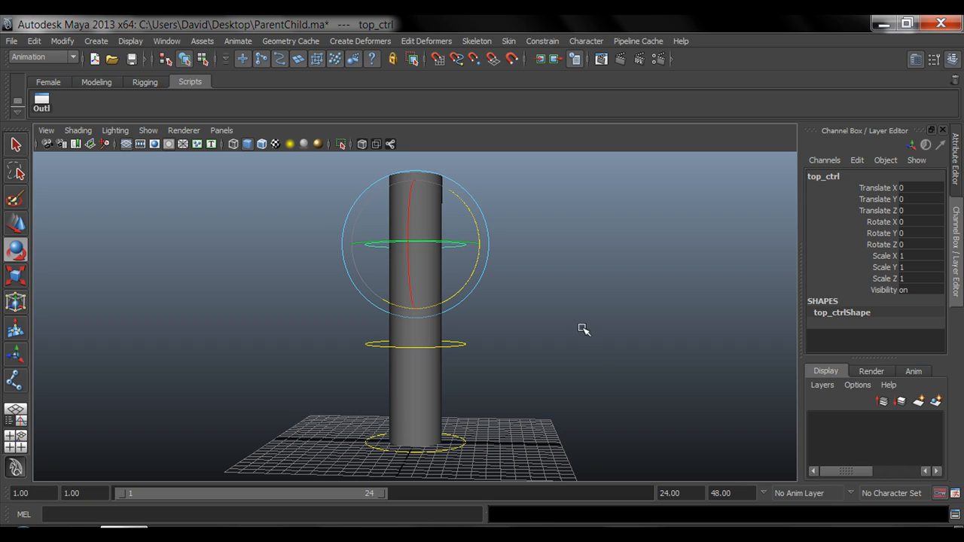
key("q")
left_click_drag(465, 354, 466, 357)
middle_click_drag(474, 368, 481, 352, "alt")
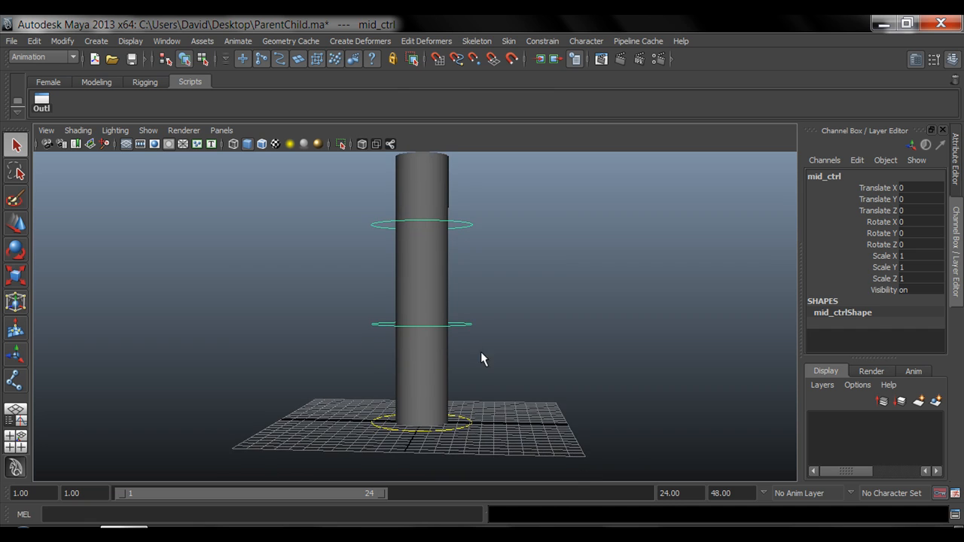
right_click_drag(481, 354, 589, 373, "alt")
middle_click_drag(591, 375, 587, 338, "alt")
left_click_drag(442, 321, 454, 335, "alt")
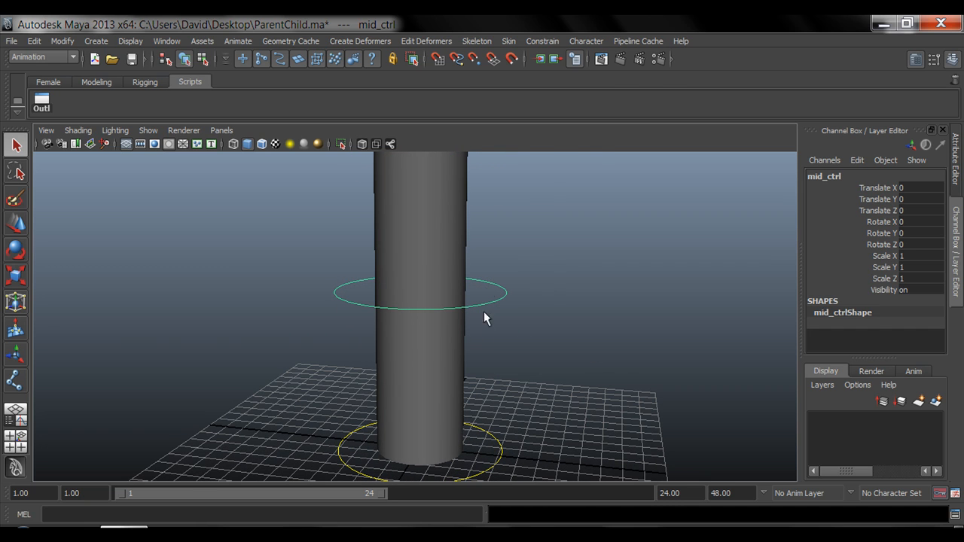
left_click_drag(490, 308, 478, 306, "alt")
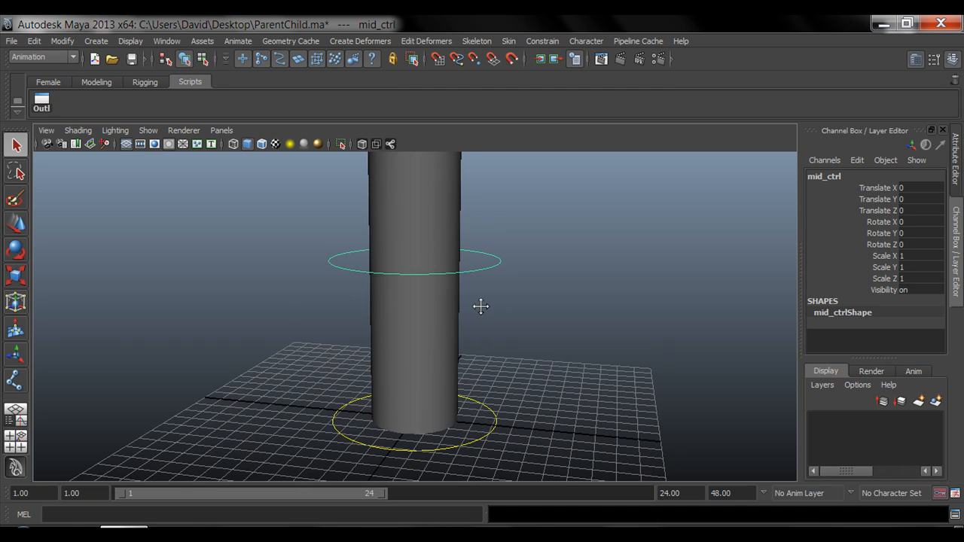
Rotate Root_ctrl by about 39 degrees about Z to test it, undo the rotation and clear the selection
left_click(496, 400)
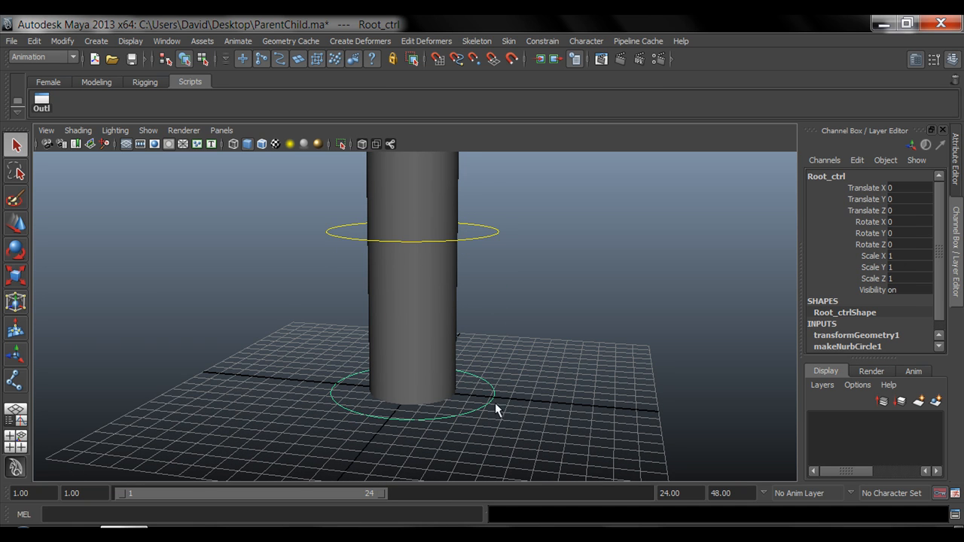
scroll(503, 423, "down", 6)
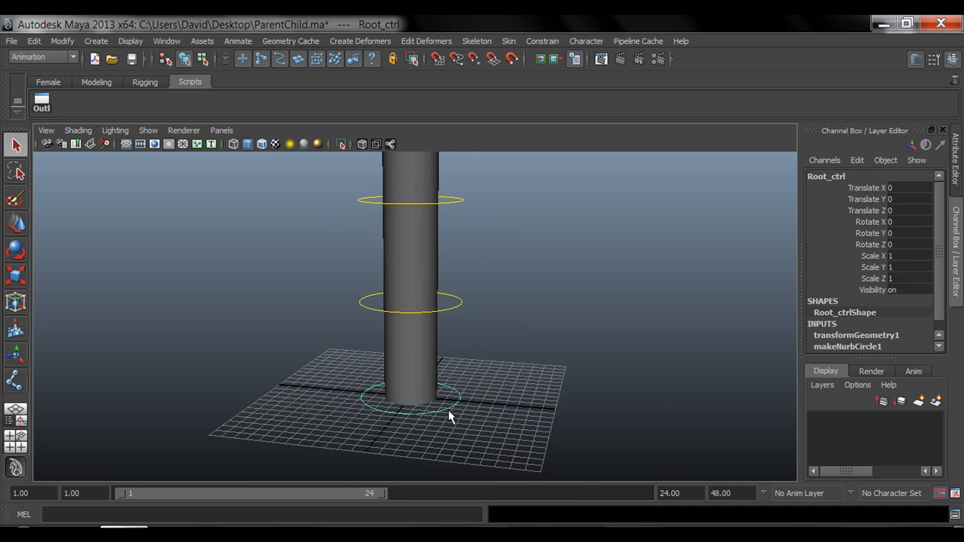
key("e")
left_click_drag(451, 334, 418, 305)
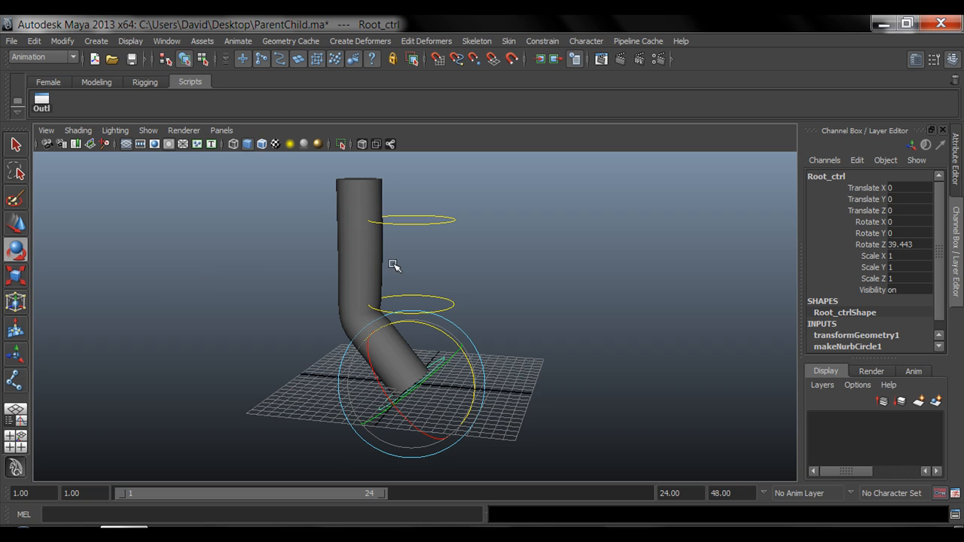
key("ctrl+z")
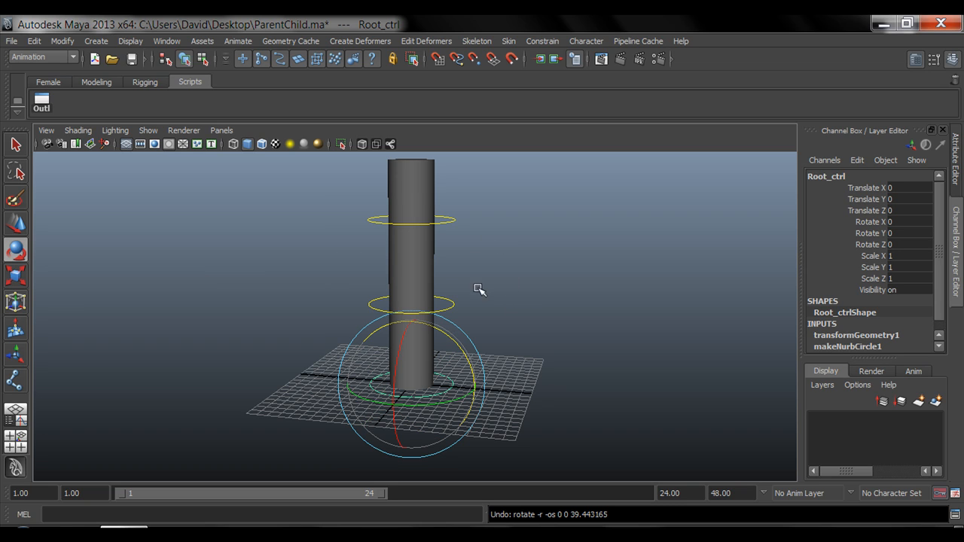
left_click(480, 290)
Select the top and middle control curves together, pick out the root curve, and clear the selection
key("q")
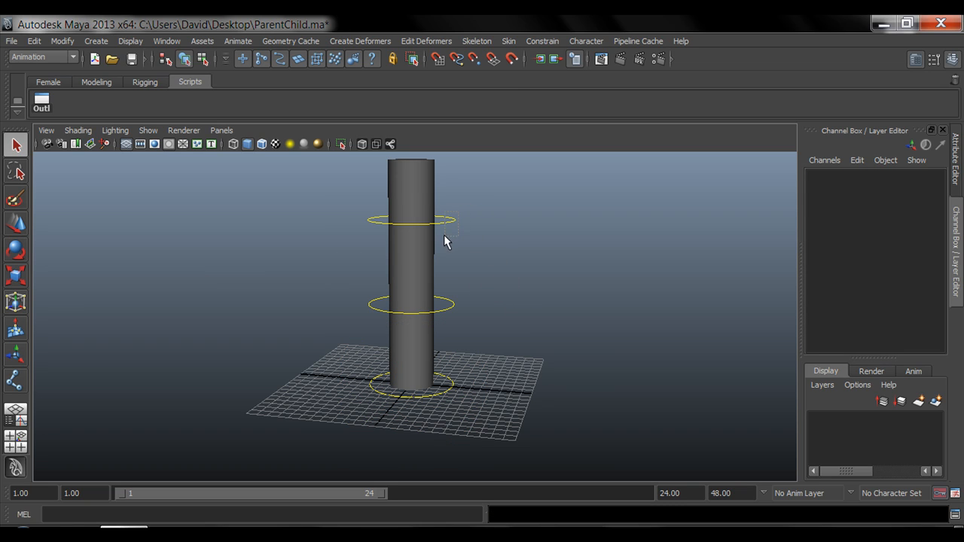
left_click_drag(444, 236, 448, 312)
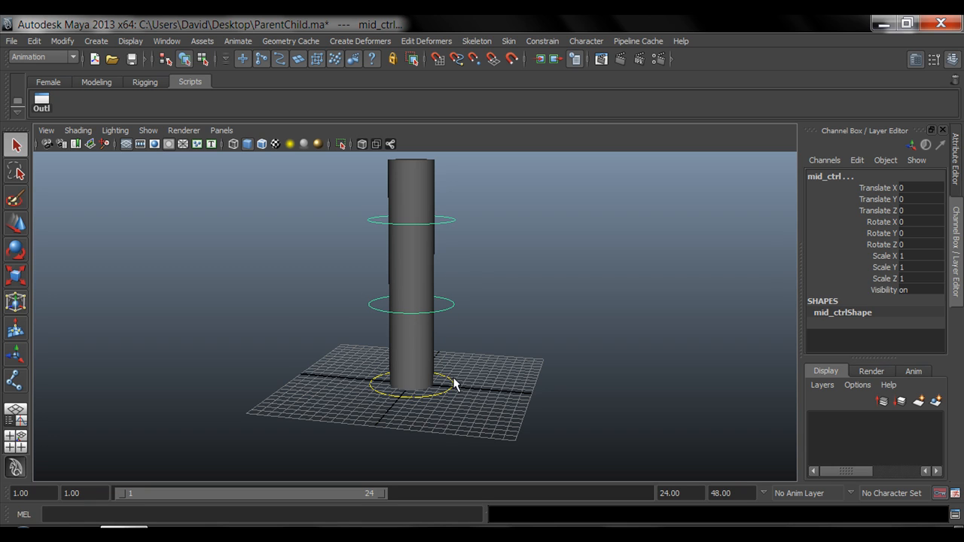
left_click_drag(454, 384, 445, 405)
left_click(519, 295)
scroll(489, 336, "up", 3)
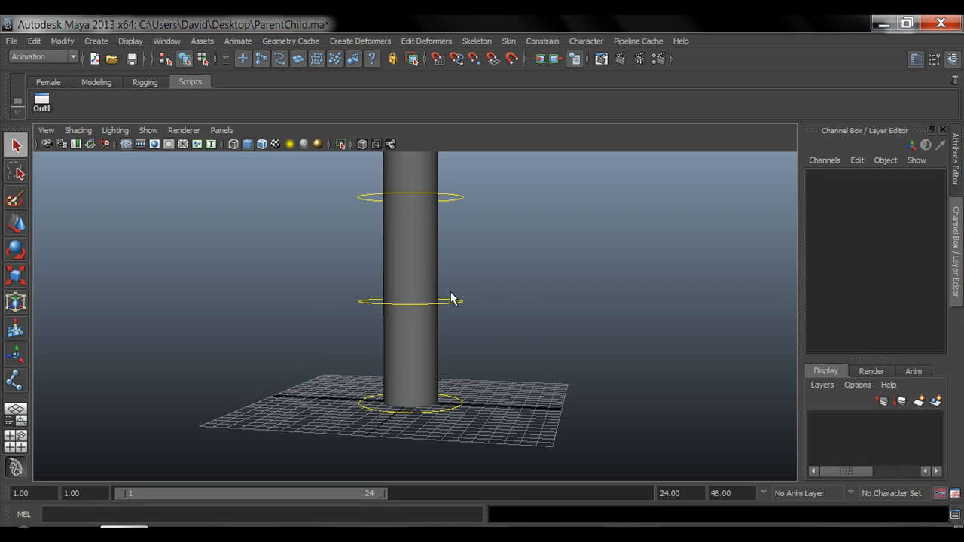
Select mid_ctrl and expand its hierarchy in the Outliner to examine its child
left_click_drag(452, 298, 469, 324)
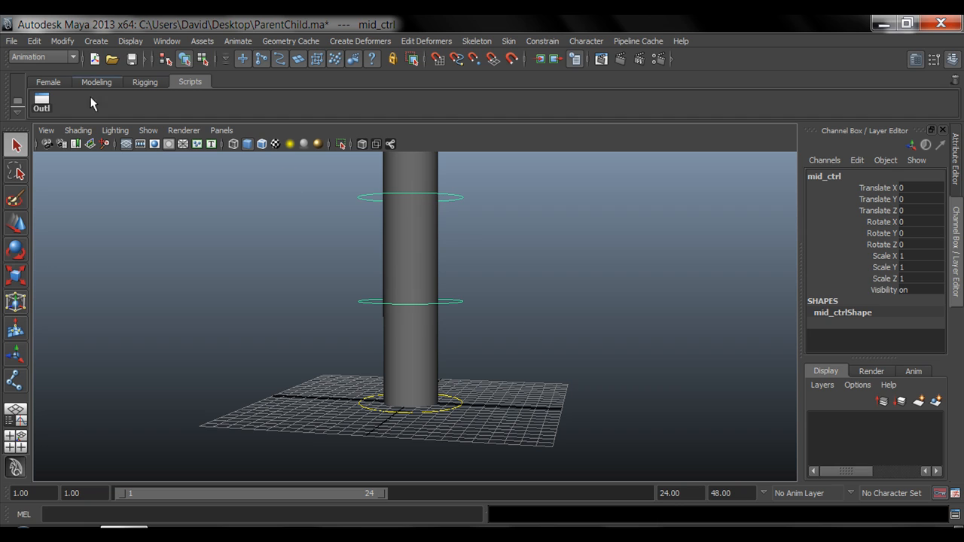
left_click(42, 101)
left_click_drag(611, 103, 684, 112)
left_click(603, 195)
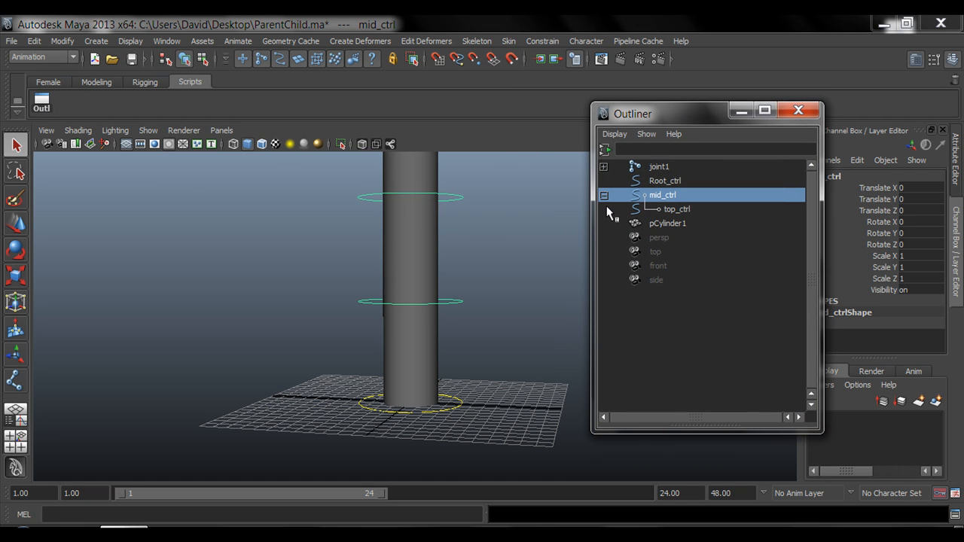
middle_click_drag(507, 274, 518, 302, "alt")
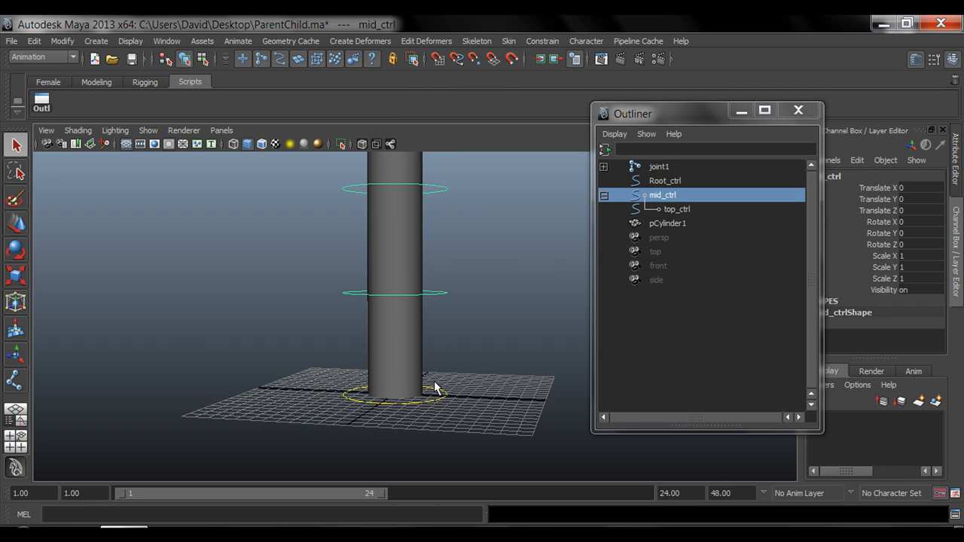
Parent mid_ctrl to Root_ctrl and close the Outliner
left_click_drag(436, 382, 449, 407)
left_click_drag(446, 309, 445, 309)
left_click_drag(436, 391, 458, 419, "shift")
key("p")
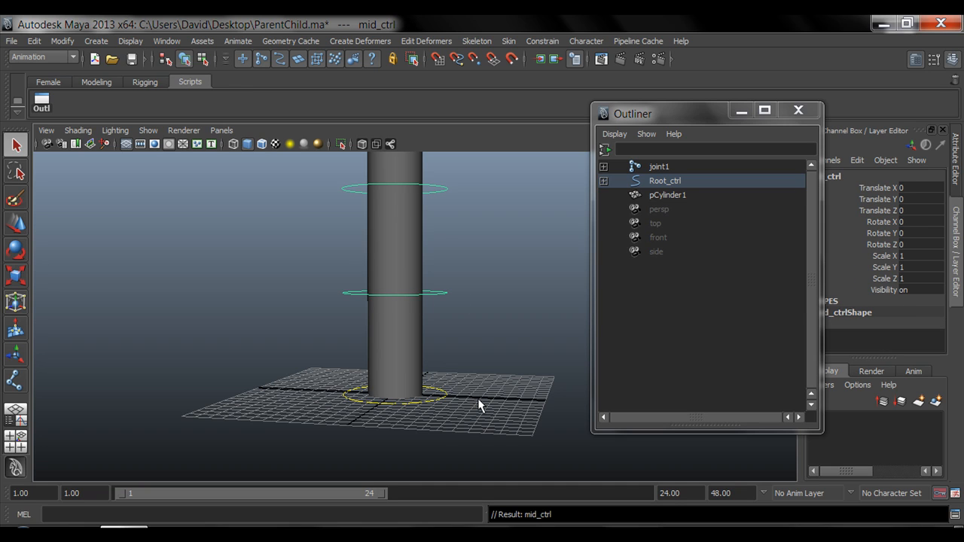
left_click(798, 109)
Rotate Root_ctrl by about 57 degrees about Z to tilt the whole cylinder rig
left_click_drag(400, 362, 426, 409, "alt")
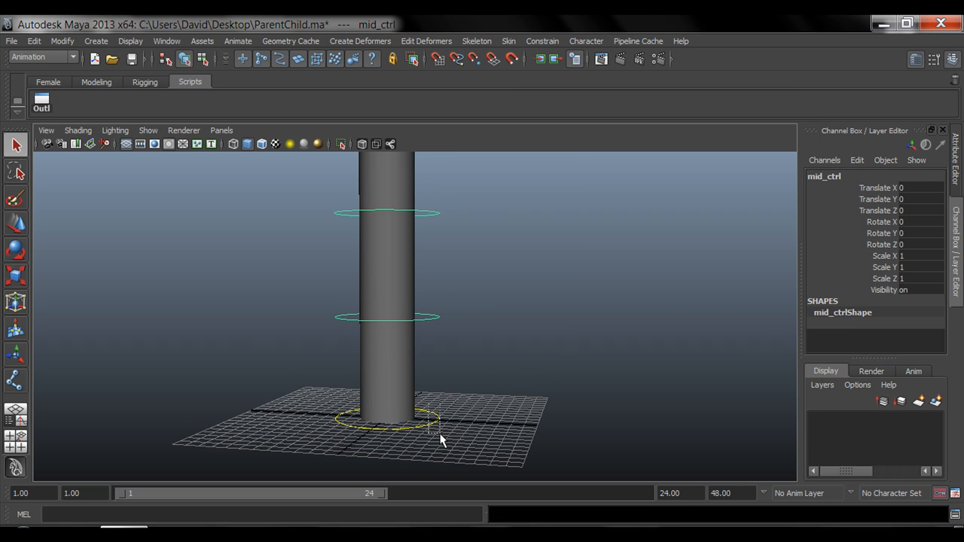
left_click(438, 420)
key("e")
left_click_drag(441, 375, 316, 336)
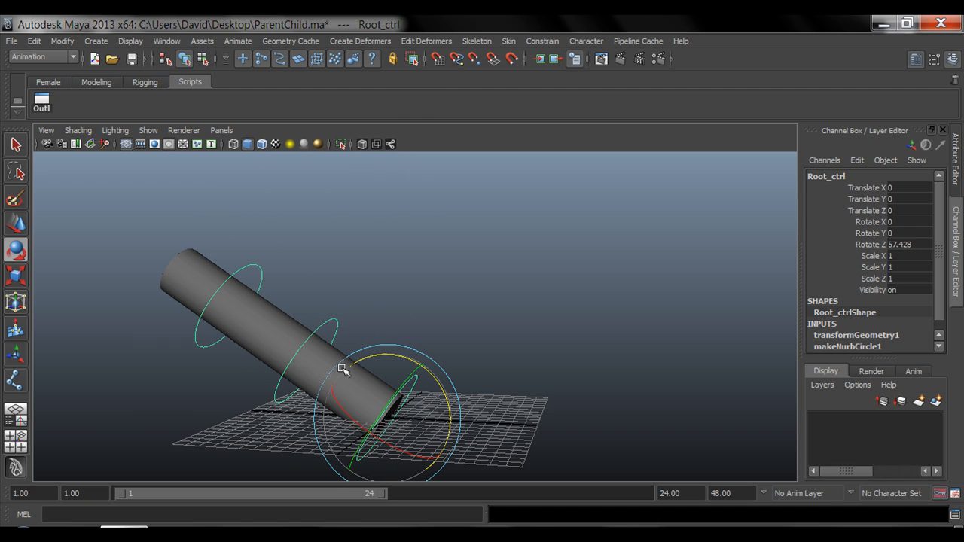
middle_click_drag(359, 383, 415, 383, "alt")
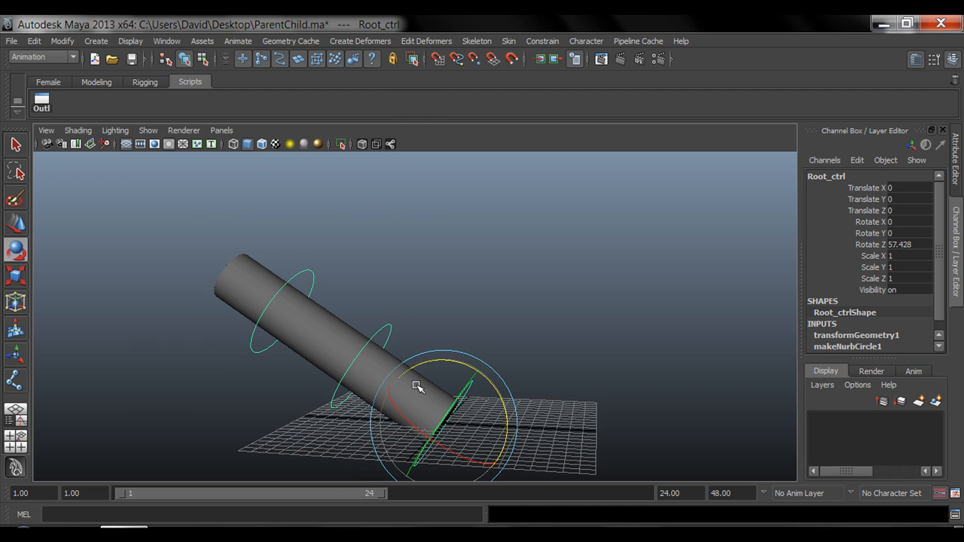
Rotate mid_ctrl by about -57.5 degrees about Z to bring the cylinder's upper part upright
left_click(404, 332)
left_click_drag(406, 329, 424, 385)
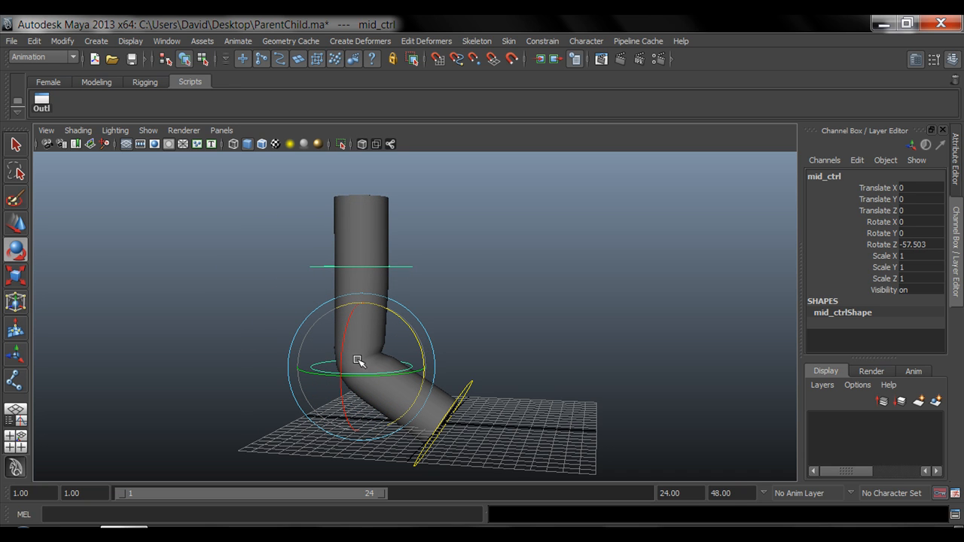
middle_click_drag(366, 383, 374, 335, "alt")
right_click_drag(336, 323, 409, 370, "alt")
middle_click_drag(409, 369, 390, 313, "alt")
key("q")
mouse_move(289, 295)
left_mouse_down("alt")
mouse_move(308, 306)
mouse_move(280, 293)
left_mouse_up("alt")
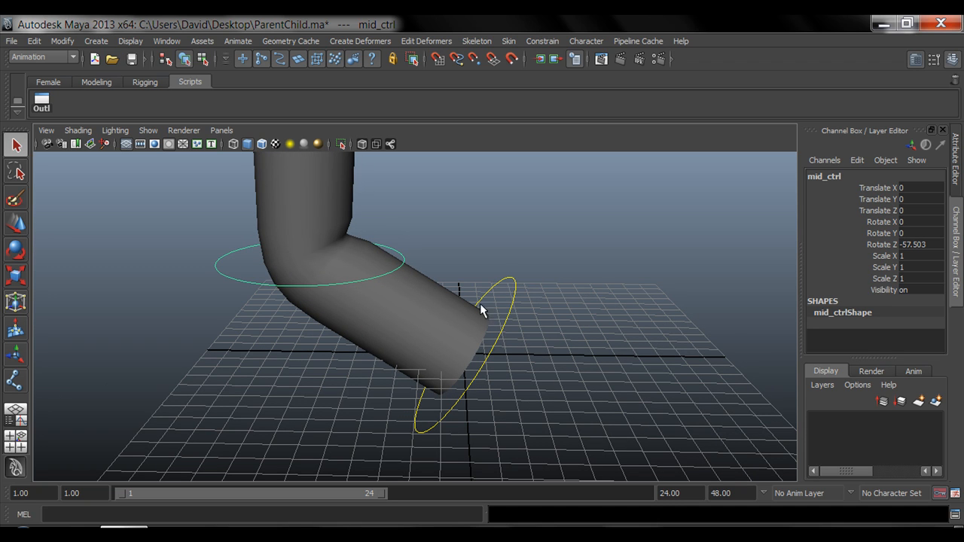
left_click_drag(488, 347, 404, 337, "alt")
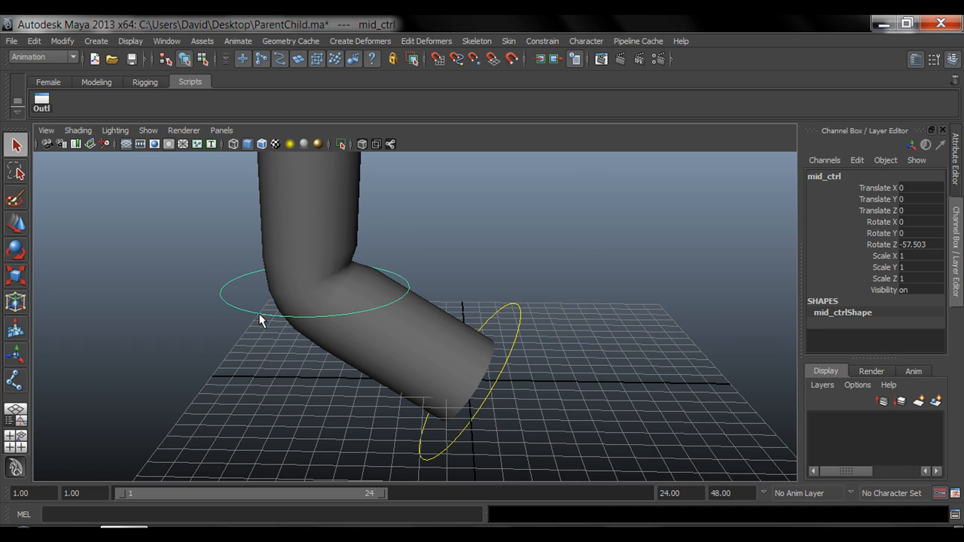
Rotate mid_ctrl freely to about X 13.4, Y 18.2 and Z -40.2, and select top_ctrl
key("e")
left_click_drag(341, 260, 426, 234)
middle_click_drag(428, 276, 486, 299, "alt")
left_click_drag(426, 348, 417, 295, "alt")
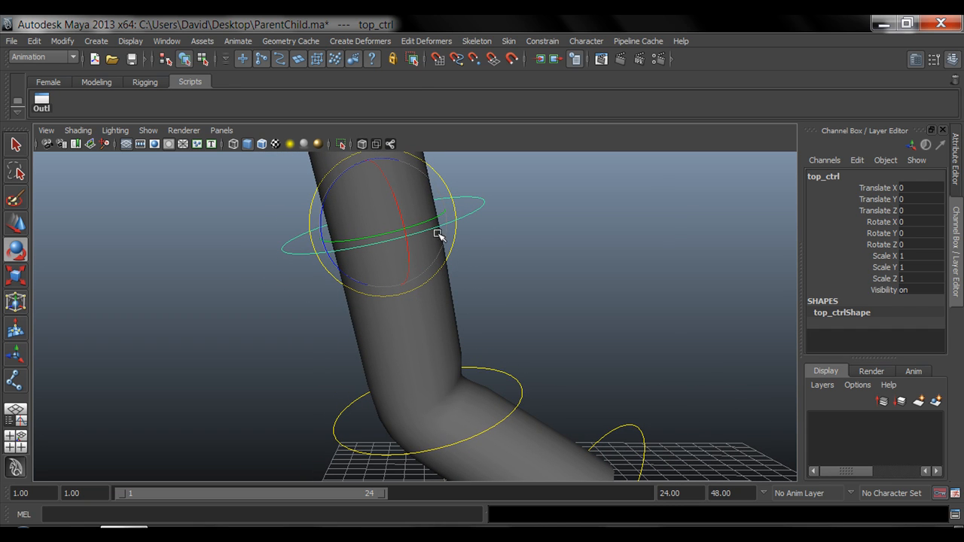
Rotate top_ctrl freely to about X 8.4, Y -37 and Z 31.1 to bend the cylinder's upper section
left_click_drag(533, 387, 364, 288, "alt")
left_click(489, 337)
left_click(470, 242)
scroll(383, 324, "down", 4)
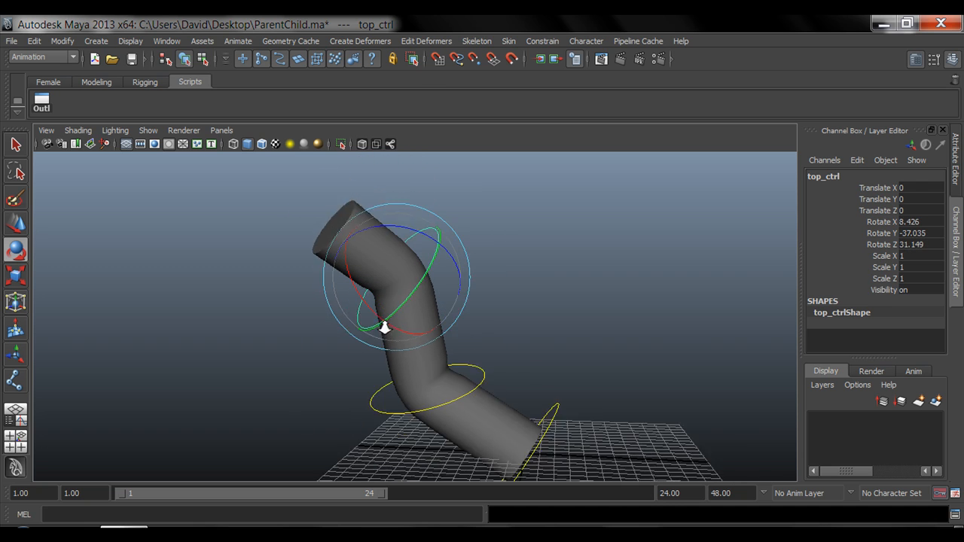
middle_click_drag(427, 363, 404, 348, "alt")
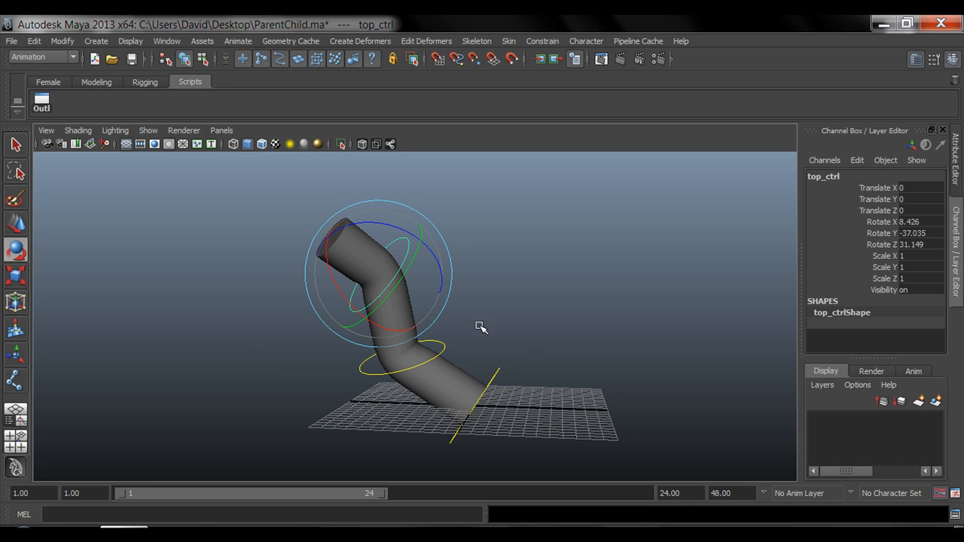
left_click_drag(481, 327, 479, 356, "alt")
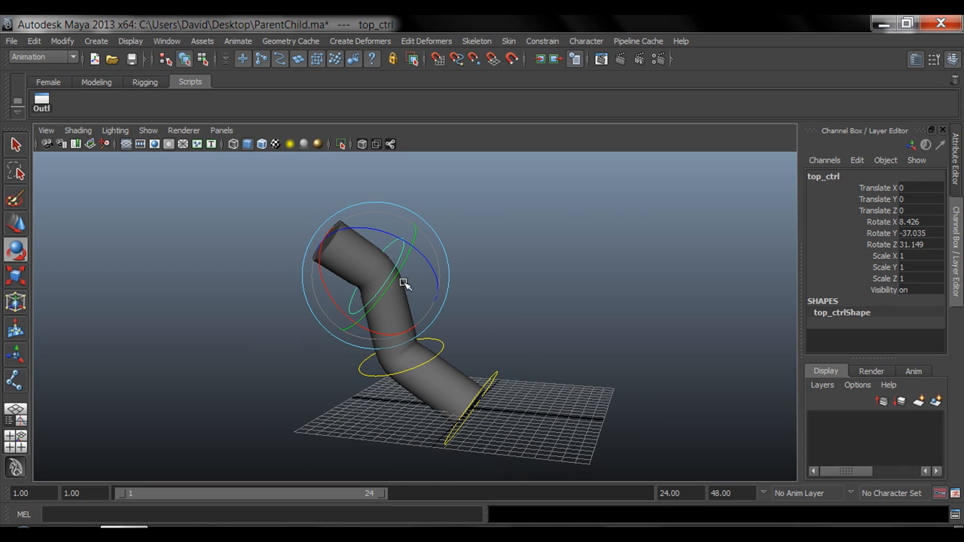
Set top_ctrl's Rotate X, Y and Z to 0
key("q")
left_click_drag(462, 374, 435, 355, "alt")
left_click_drag(931, 226, 930, 244)
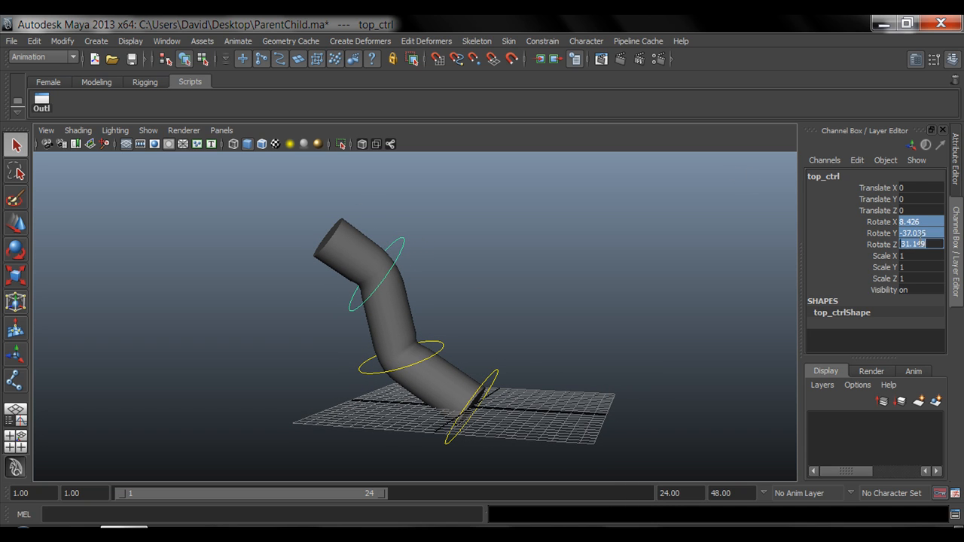
type("0")
key("Return")
Set mid_ctrl's Rotate X, Y and Z to 0
left_click_drag(439, 350, 440, 351)
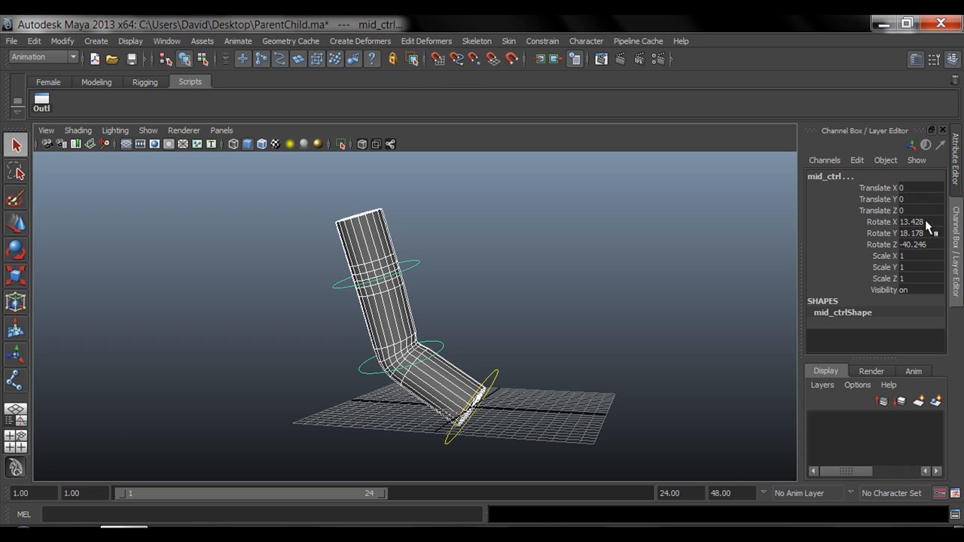
left_click_drag(927, 225, 927, 245)
type("0")
key("Return")
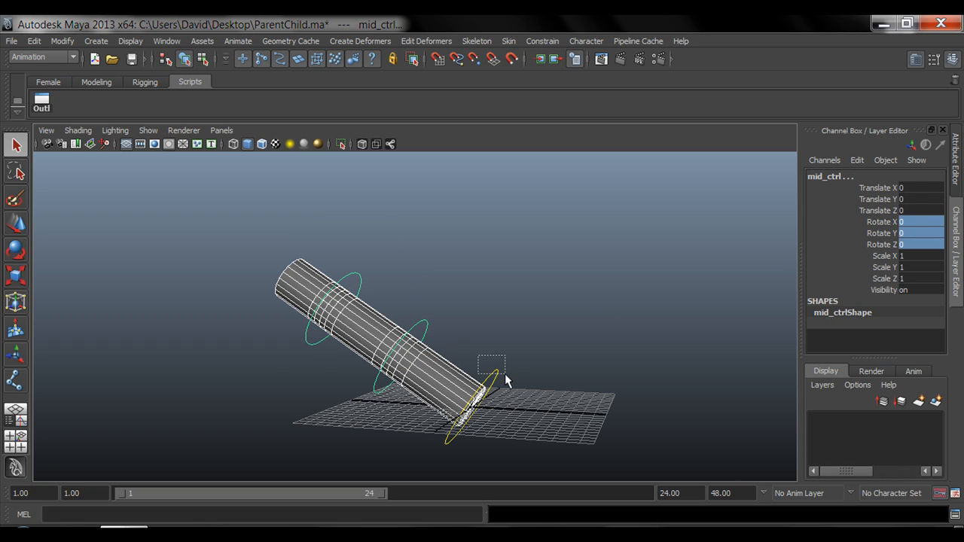
Set Root_ctrl's Rotate Z to 0 and clear the selection
left_click(496, 373)
left_click(911, 244)
type("0")
key("Return")
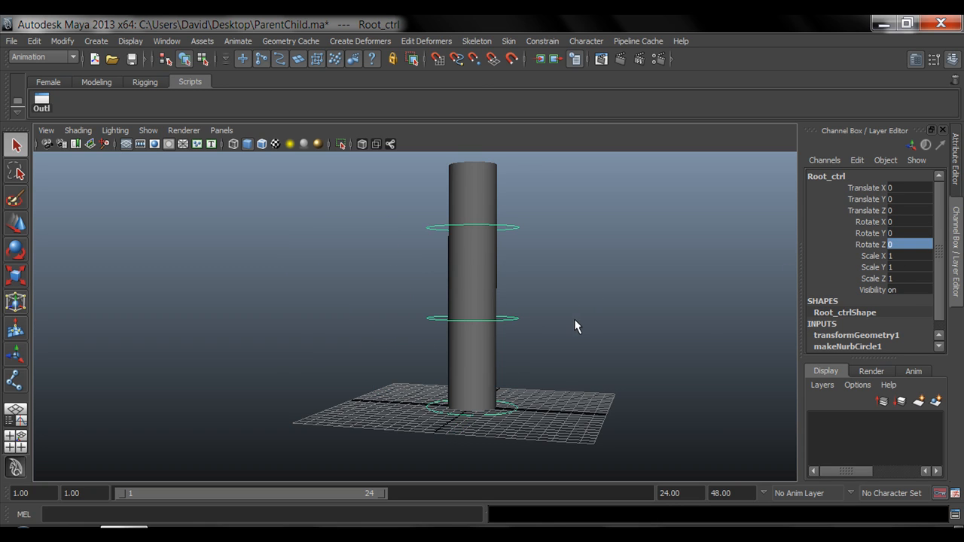
left_click(574, 319)
left_click_drag(578, 329, 500, 369, "alt")
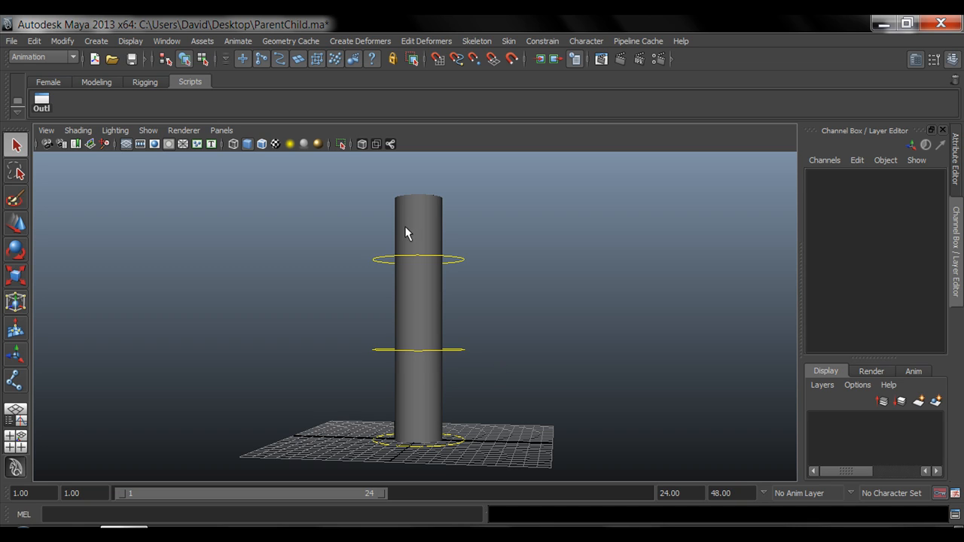
Look up the Parent and Unparent commands and their shortcuts
left_click(33, 41)
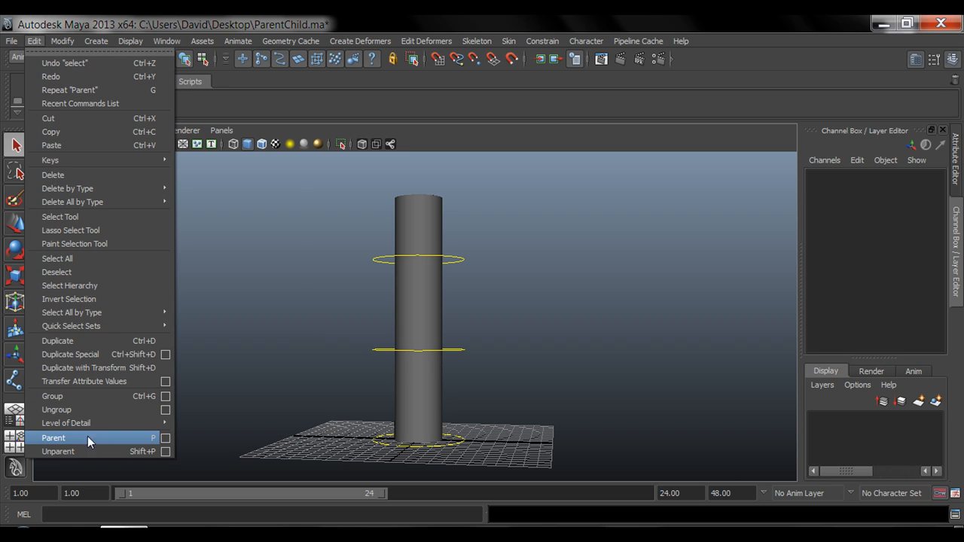
left_click(142, 454)
left_click_drag(481, 287, 476, 310, "alt")
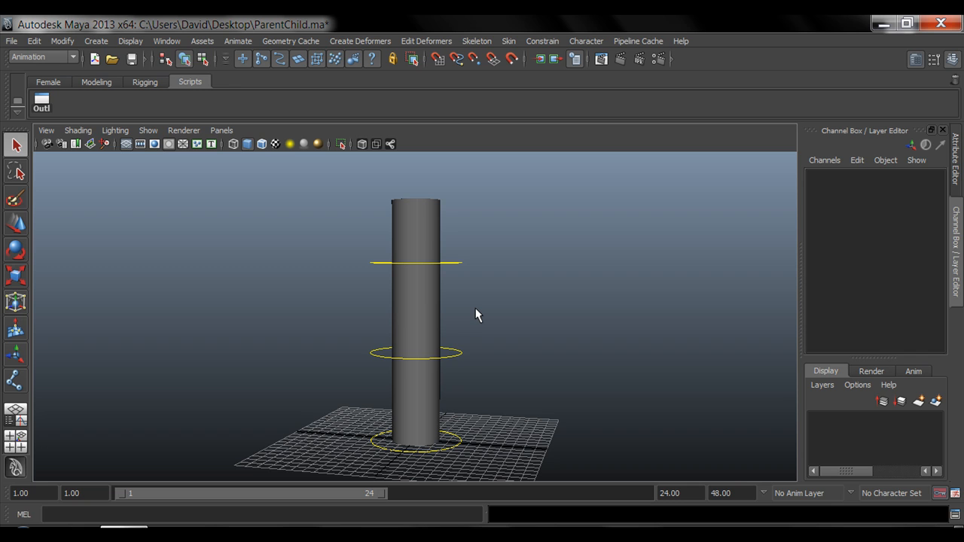
Unparent the top_ctrl curve from mid_ctrl
mouse_move(436, 330)
left_mouse_down("alt")
mouse_move(429, 335)
mouse_move(429, 325)
left_mouse_up("alt")
right_click_drag(429, 325, 500, 322, "alt")
middle_click_drag(500, 322, 488, 363, "alt")
left_click_drag(488, 369, 489, 377, "alt")
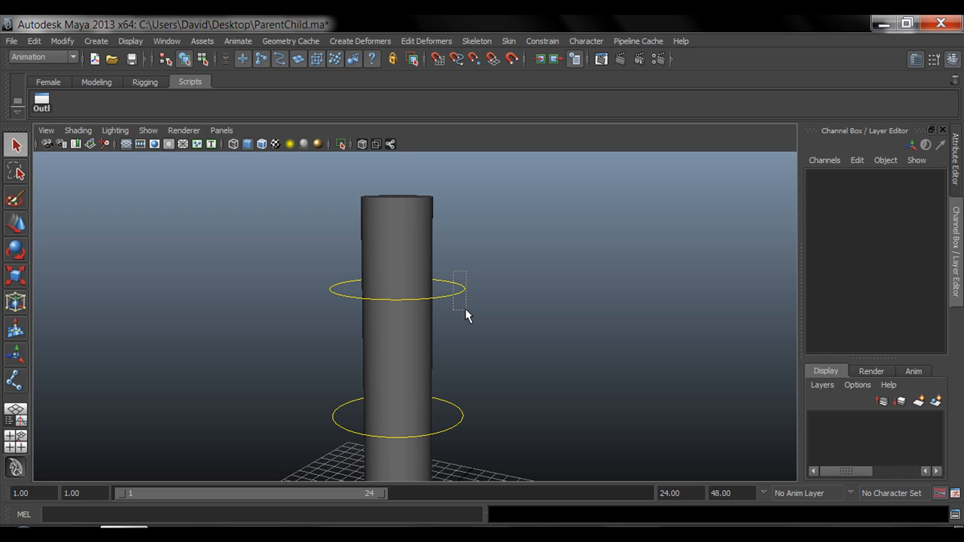
left_click_drag(465, 308, 475, 320)
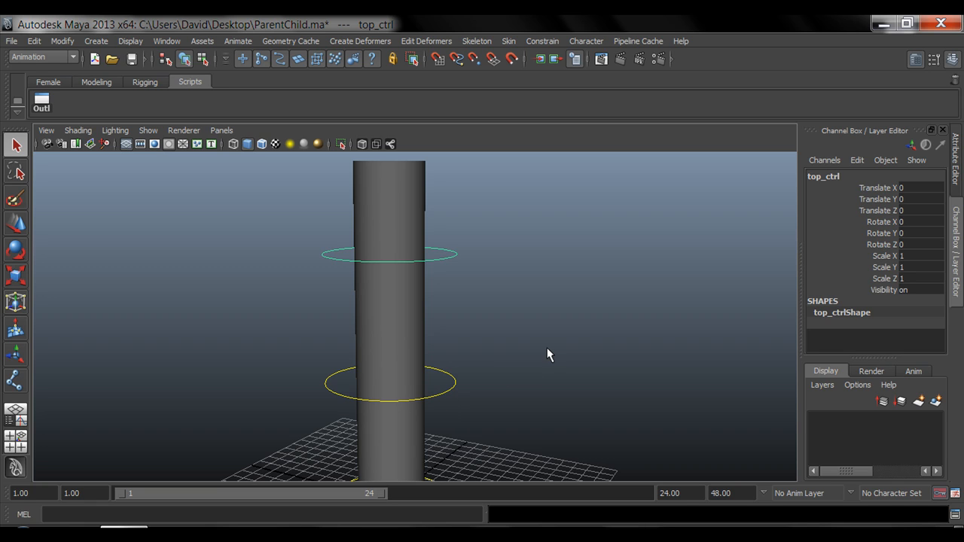
key("shift+p")
right_click_drag(514, 377, 454, 337, "alt")
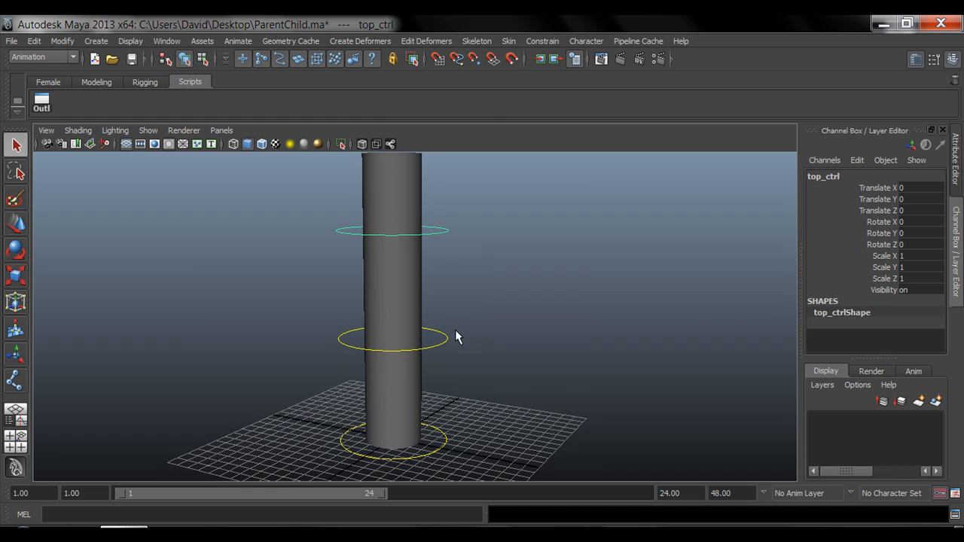
Test mid_ctrl by rotating it about 34° around Z, and reset its Rotate Z to 0
left_click_drag(447, 359, 447, 359)
key("e")
left_click_drag(437, 314, 385, 218)
left_click_drag(419, 293, 424, 318)
key("ctrl+z")
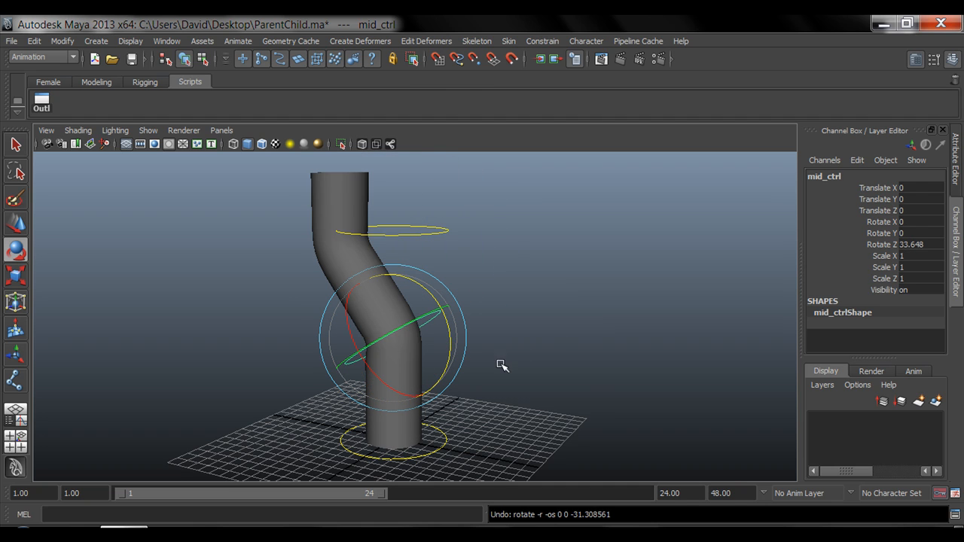
double_click(911, 244)
type("0")
key("Return")
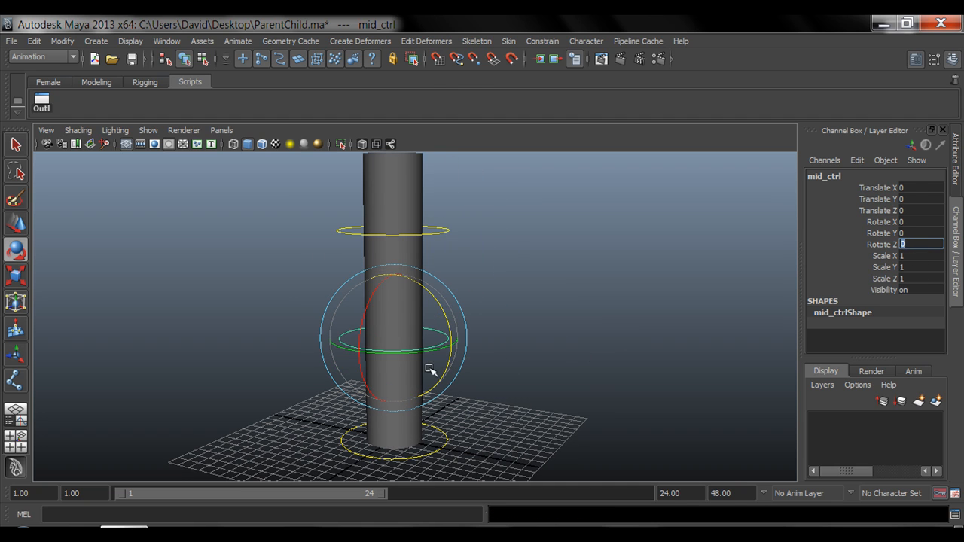
Unparent the mid_ctrl curve from Root_ctrl and clear the selection
right_click_drag(304, 369, 467, 395, "alt")
middle_click_drag(467, 395, 473, 321, "alt")
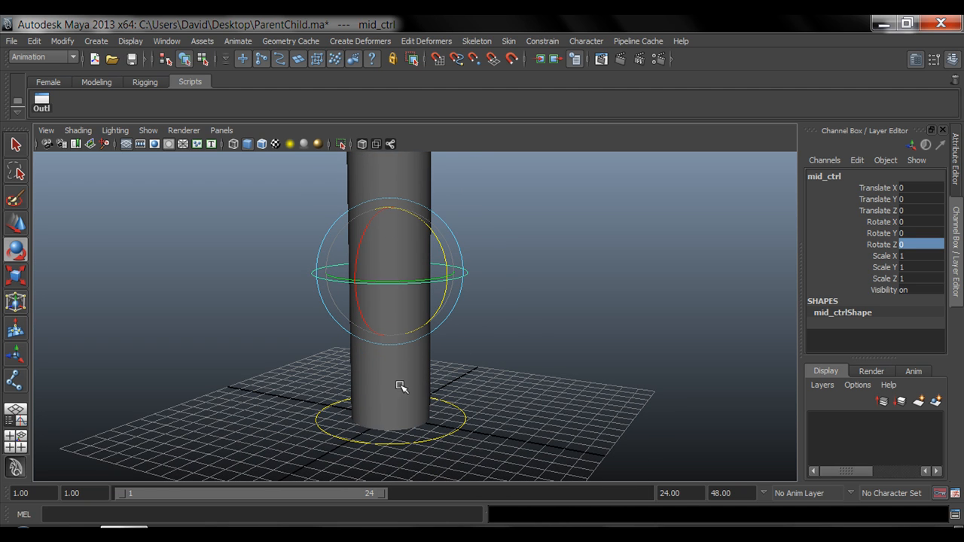
middle_click_drag(506, 348, 508, 361, "alt")
left_click(509, 308)
key("q")
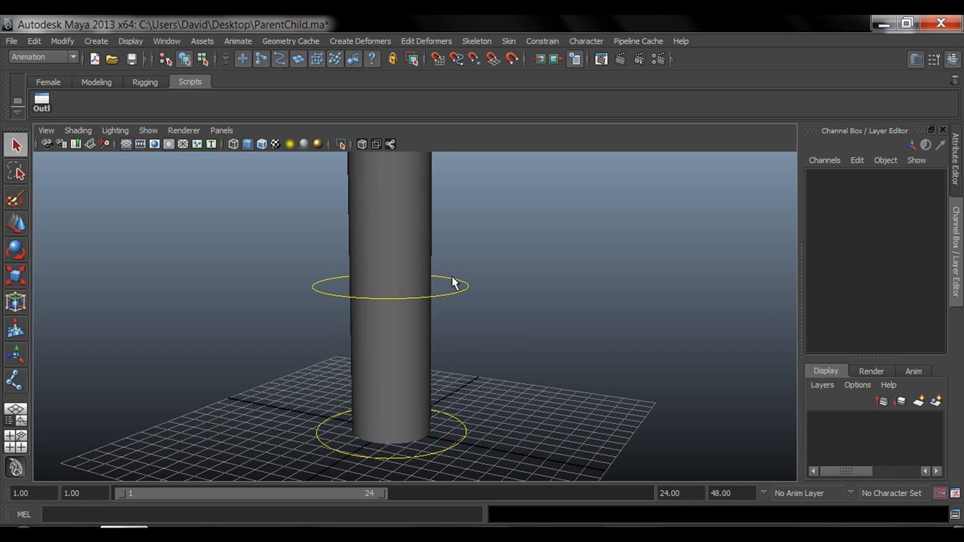
left_click(457, 286)
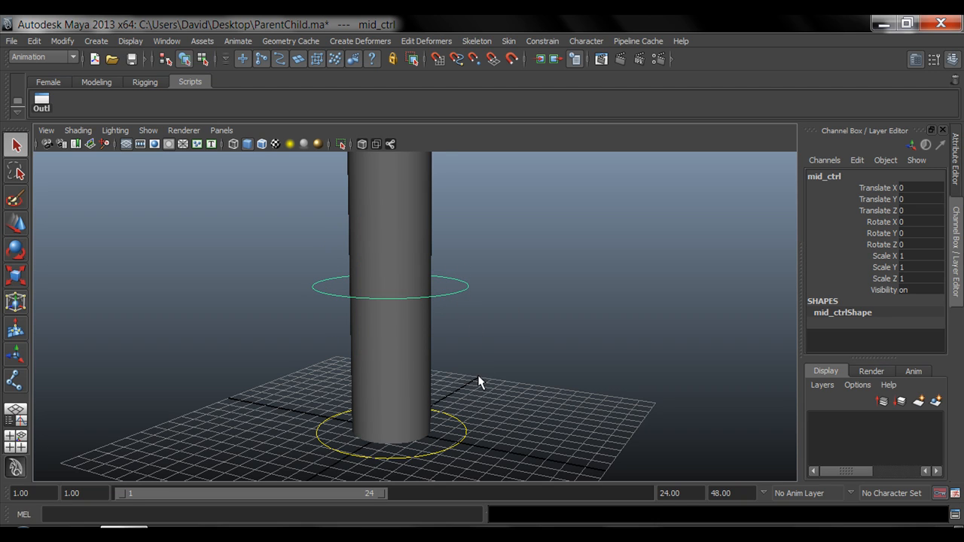
key("shift+p")
left_click(482, 383)
Test-rotate the unparented rig's Root_ctrl around Z and undo the rotation
left_click_drag(487, 383, 450, 410, "alt")
left_click(454, 424)
key("e")
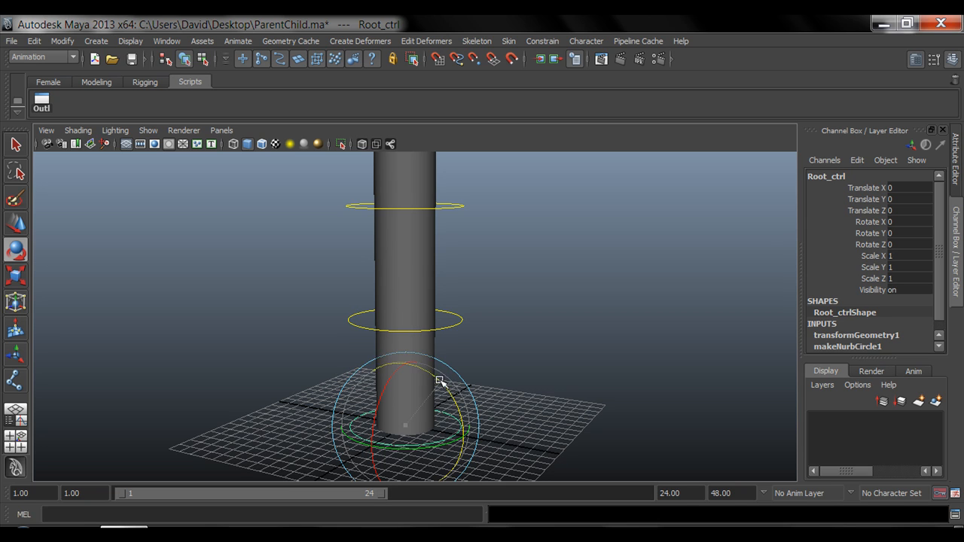
left_click_drag(442, 381, 397, 342)
key("ctrl+z")
Test-rotate the unparented mid_ctrl around Z and undo the rotation
left_click(462, 322)
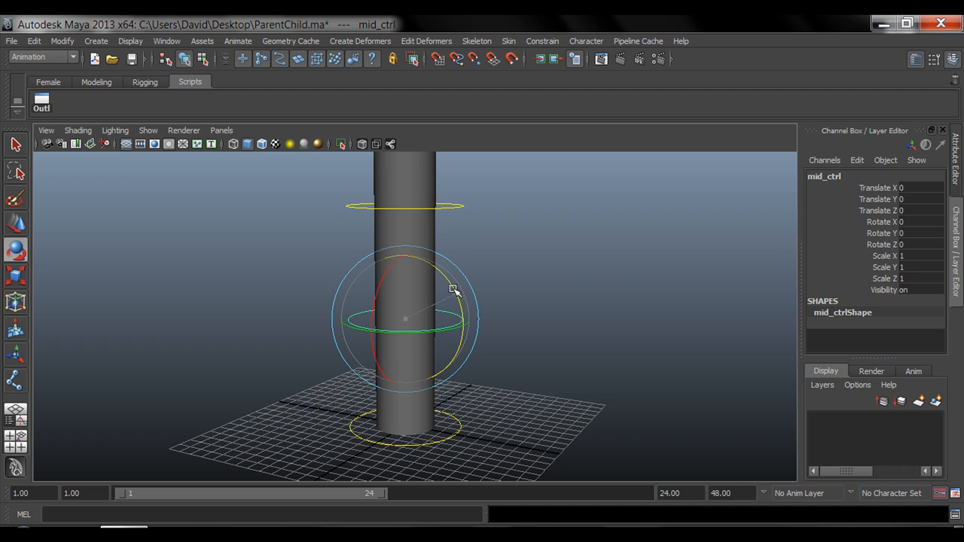
mouse_move(457, 288)
left_mouse_down()
mouse_move(458, 307)
mouse_move(411, 247)
mouse_move(455, 329)
mouse_move(409, 243)
mouse_move(454, 276)
left_mouse_up()
key("ctrl+z")
Test-rotate the unparented top_ctrl freely and undo the rotation
middle_click_drag(469, 235, 474, 280, "alt")
left_click(461, 254)
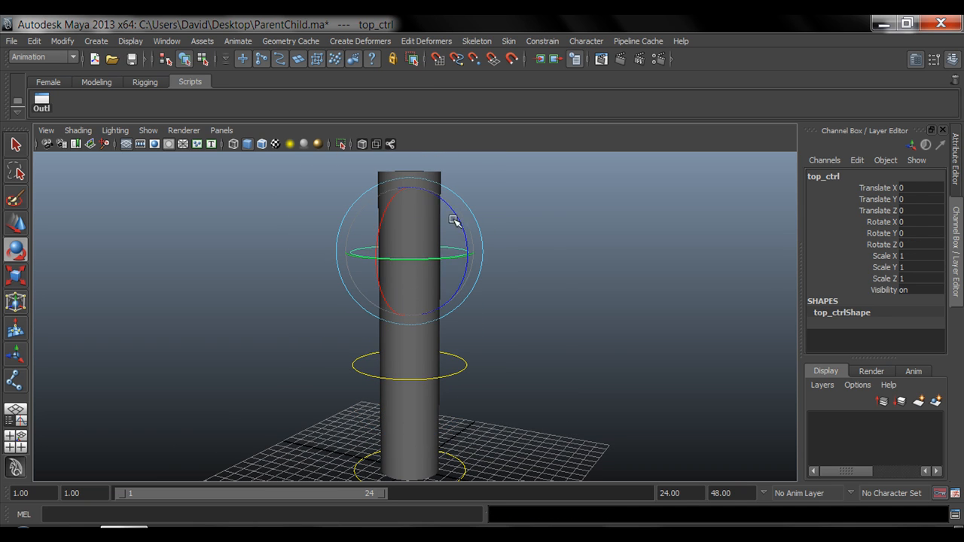
left_click_drag(452, 217, 442, 241)
key("ctrl+z")
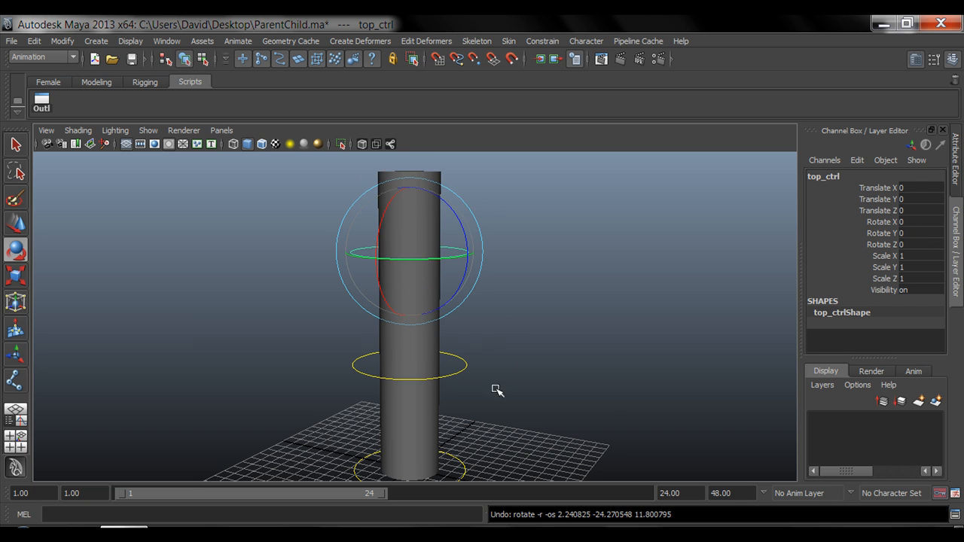
right_click_drag(495, 389, 407, 390, "alt")
key("q")
left_click_drag(389, 375, 365, 395, "alt")
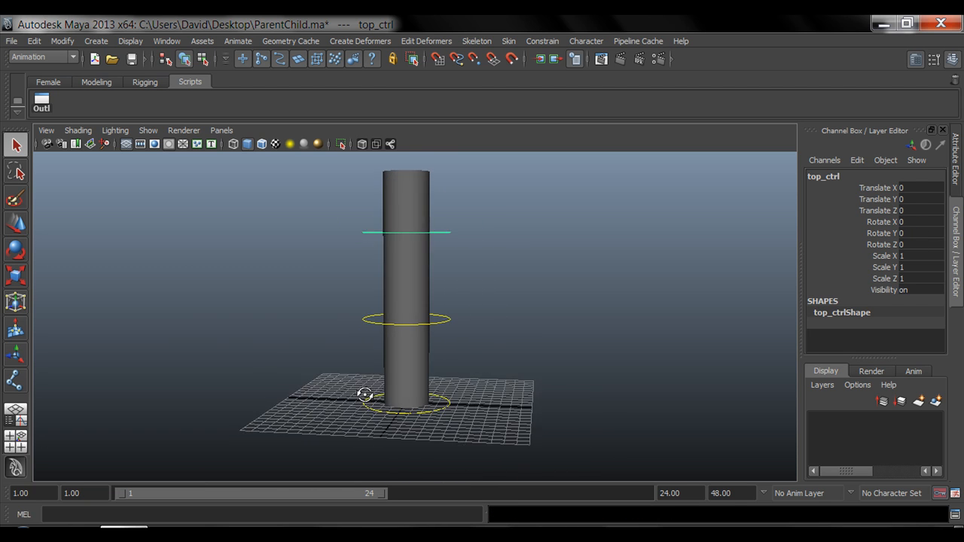
right_click_drag(365, 396, 430, 357, "alt")
mouse_move(430, 357)
left_mouse_down("alt")
mouse_move(387, 387)
mouse_move(431, 340)
left_mouse_up("alt")
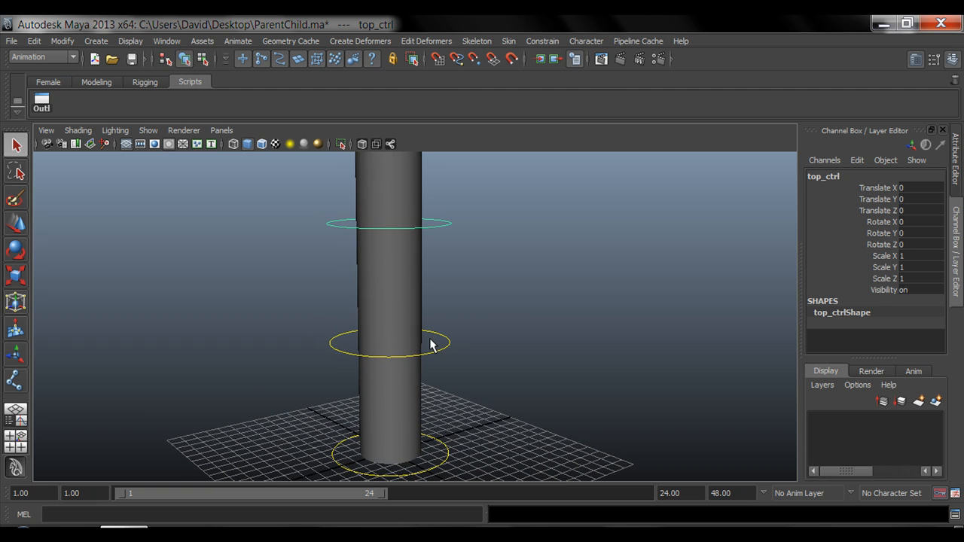
right_click_drag(428, 222, 374, 308, "alt")
middle_click_drag(415, 332, 399, 338, "alt")
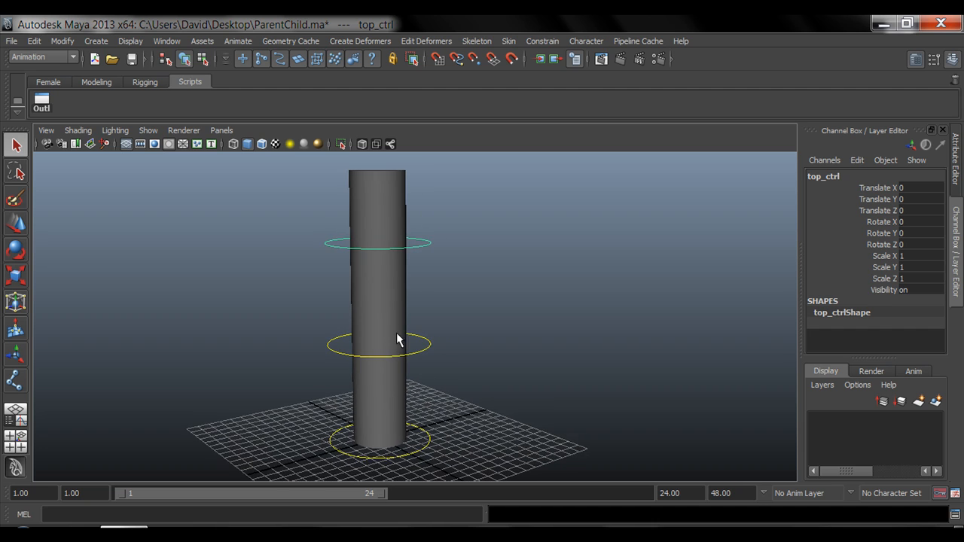
left_click_drag(346, 357, 374, 366, "alt")
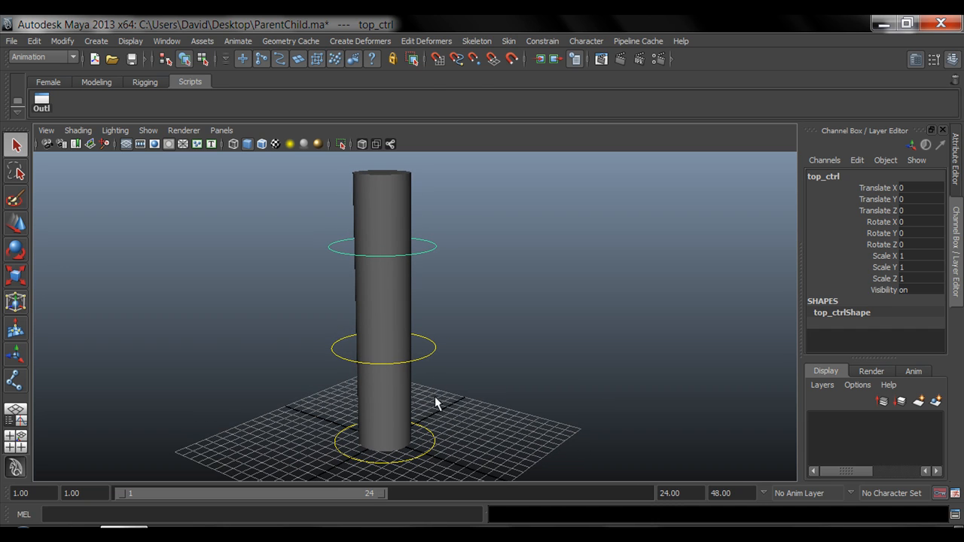
Rotate mid_ctrl about 47° around Z to check its independence from top_ctrl, and undo the rotation
left_click(441, 357)
key("e")
left_click_drag(345, 320, 372, 314, "alt")
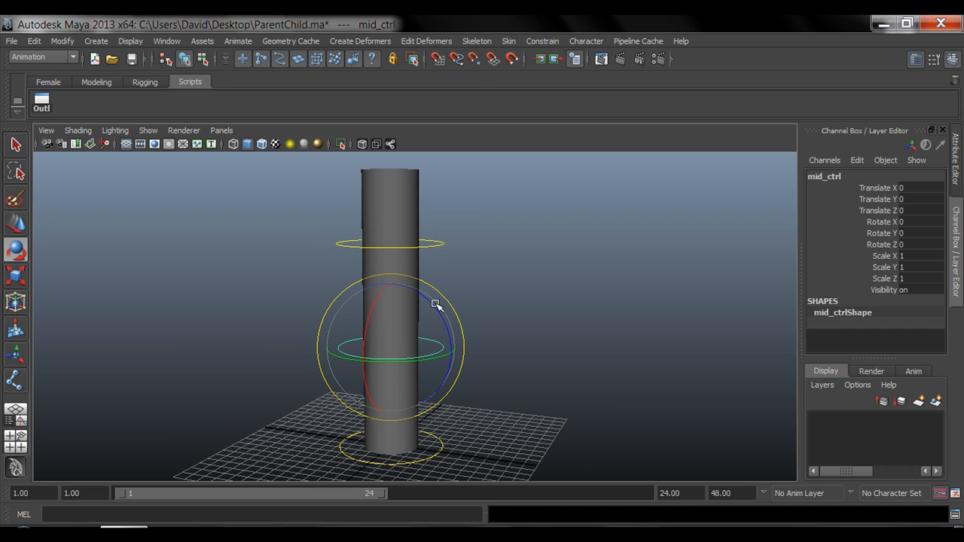
left_click_drag(437, 301, 364, 240)
key("ctrl+z")
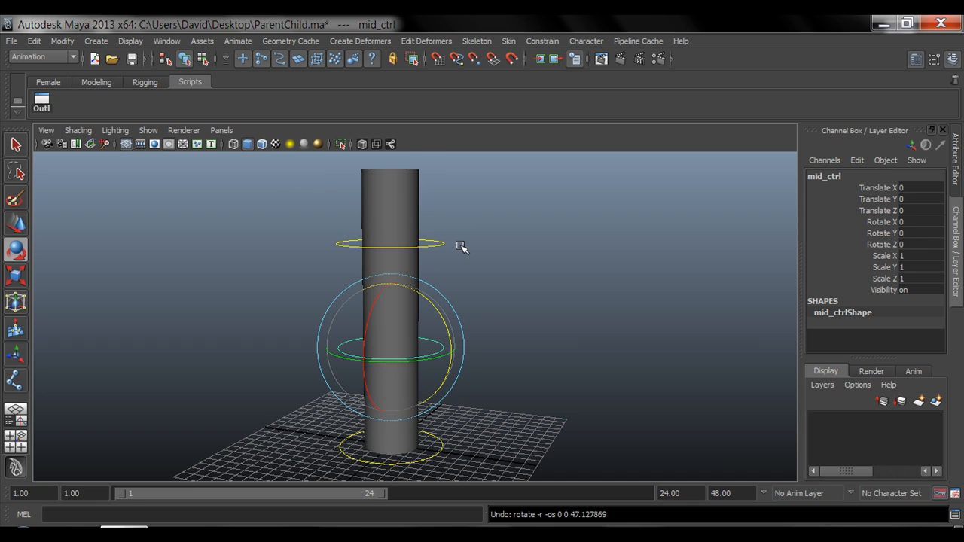
Parent the top_ctrl curve to mid_ctrl
key("q")
left_click(431, 240)
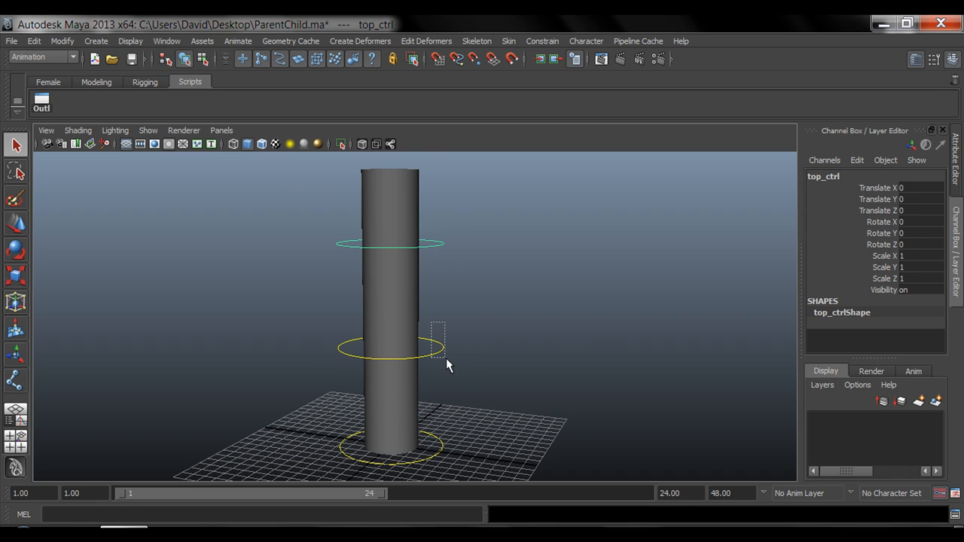
left_click_drag(446, 359, 448, 360)
key("Up")
Test-rotate mid_ctrl with top_ctrl as its child, and undo the rotations
left_click(443, 349)
key("e")
left_click_drag(430, 301, 377, 268)
left_click_drag(450, 344, 389, 302)
key("z")
Parent the mid_ctrl curve to Root_ctrl
left_click_drag(422, 382, 460, 386, "alt")
middle_click_drag(460, 385, 477, 350, "alt")
key("q")
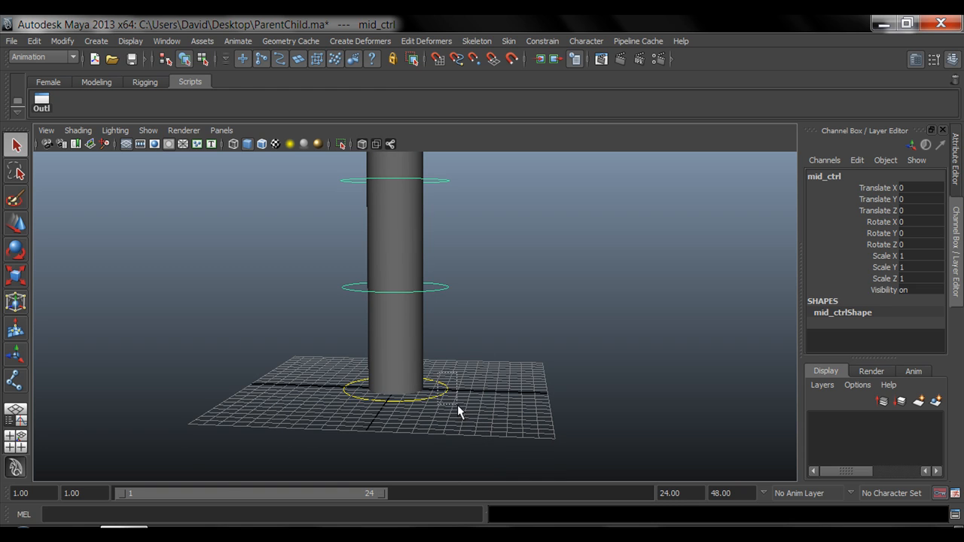
left_click_drag(457, 404, 457, 407)
left_click(442, 293)
left_click_drag(439, 374, 452, 411)
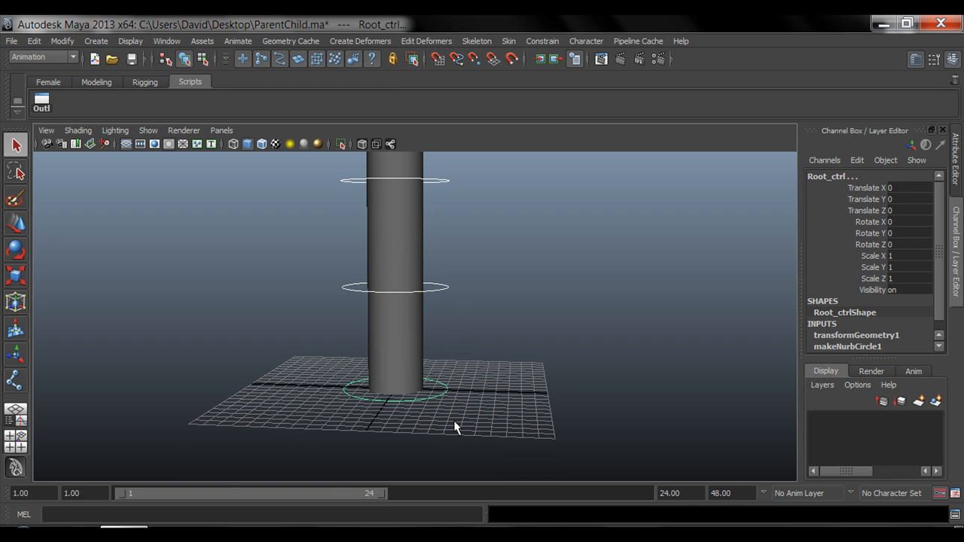
key("p")
Rotate Root_ctrl about 37° around Z to tilt the whole cylinder
middle_click_drag(474, 317, 475, 369, "alt")
right_click_drag(474, 369, 457, 380, "alt")
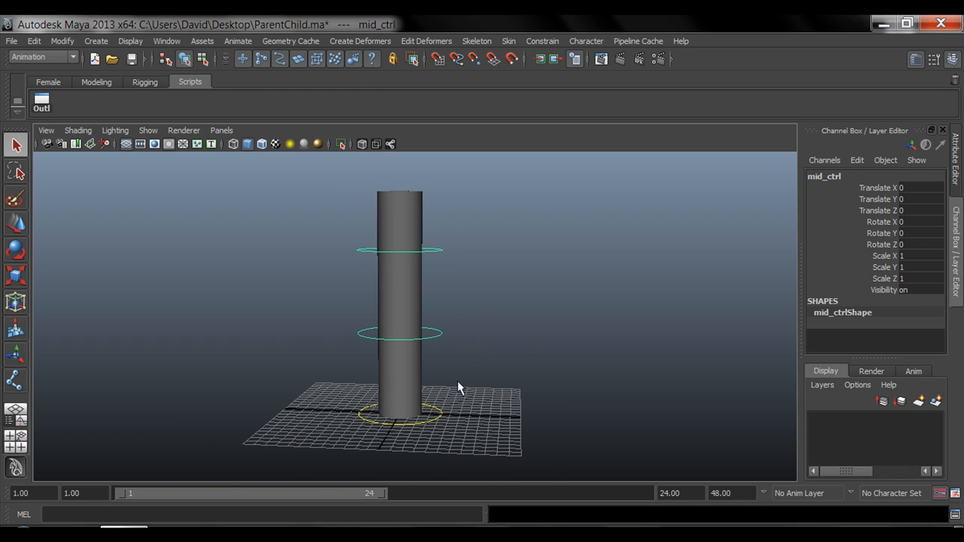
left_click_drag(442, 422, 443, 423)
key("e")
left_click_drag(436, 361, 397, 343)
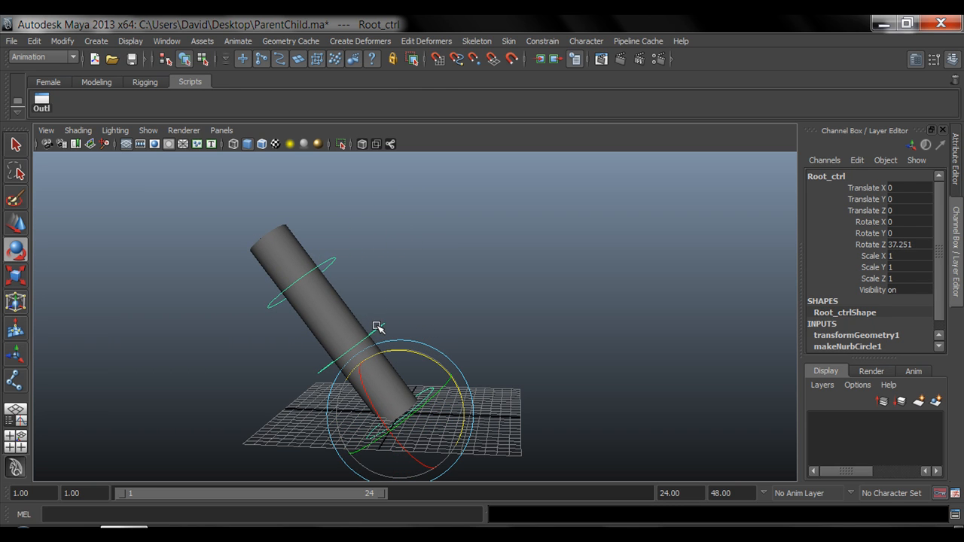
Check mid_ctrl's translate and rotate channels, and rotate it around Z to about -65°
left_click(377, 327)
left_click_drag(878, 187, 889, 244)
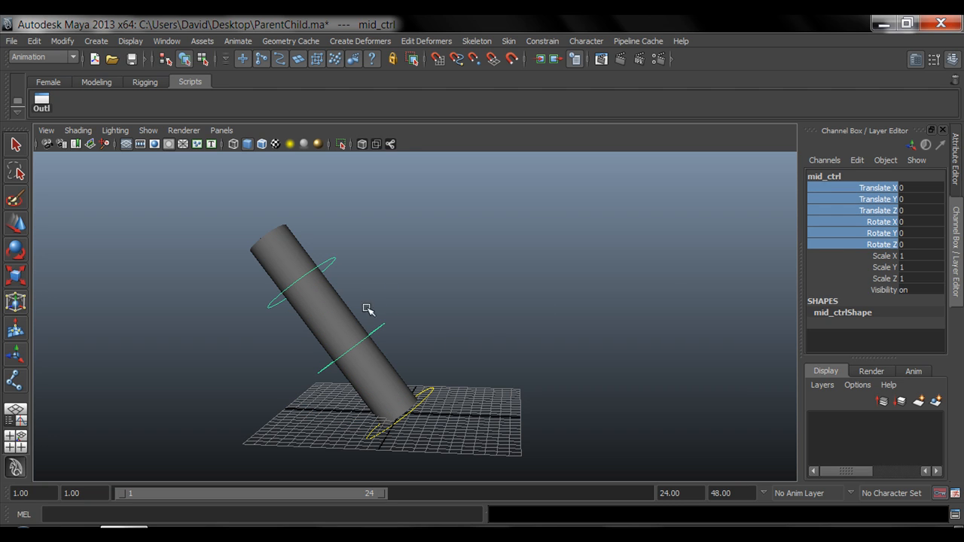
key("e")
left_click_drag(379, 289, 417, 319)
Check top_ctrl's translate and rotate channels, and rotate it to bend the cylinder's upper end
left_click(427, 296)
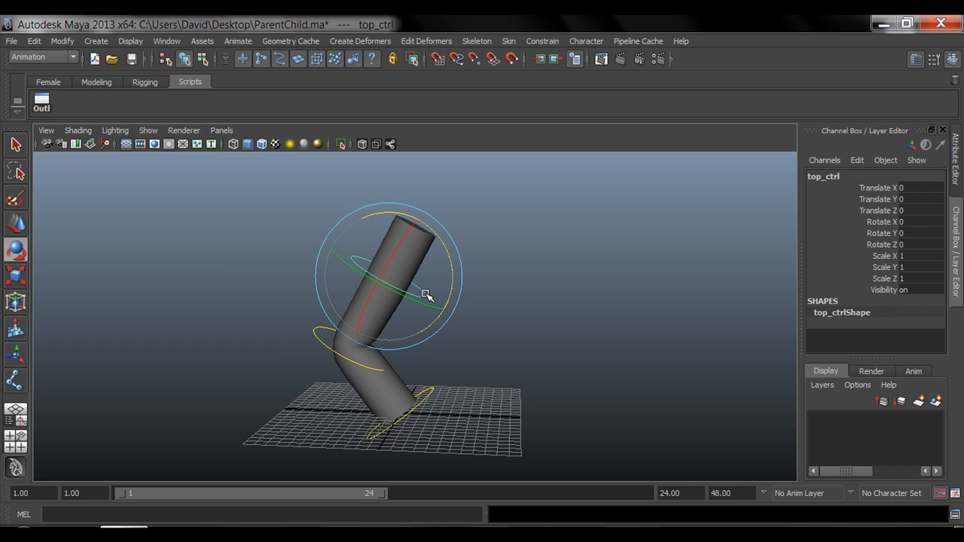
left_click_drag(878, 188, 891, 249)
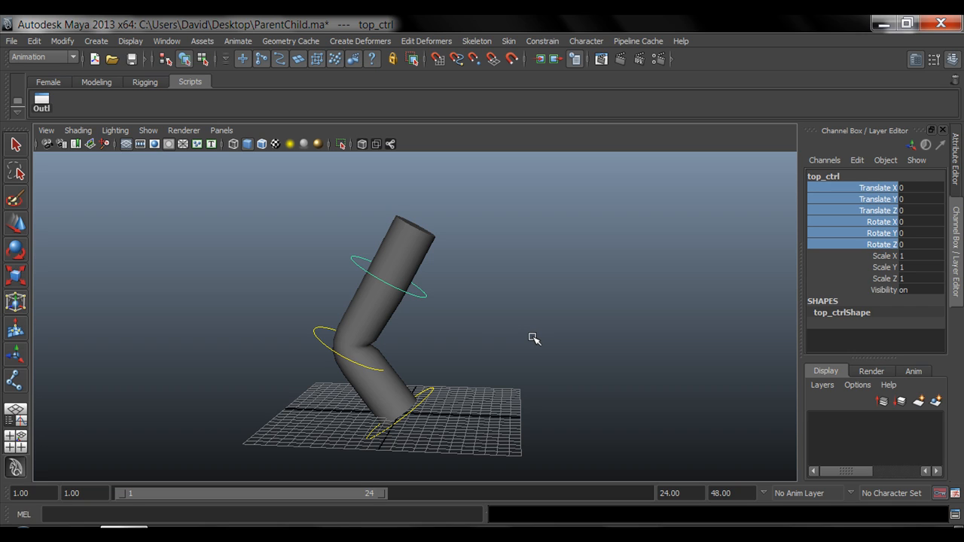
left_click_drag(929, 188, 925, 248)
key("e")
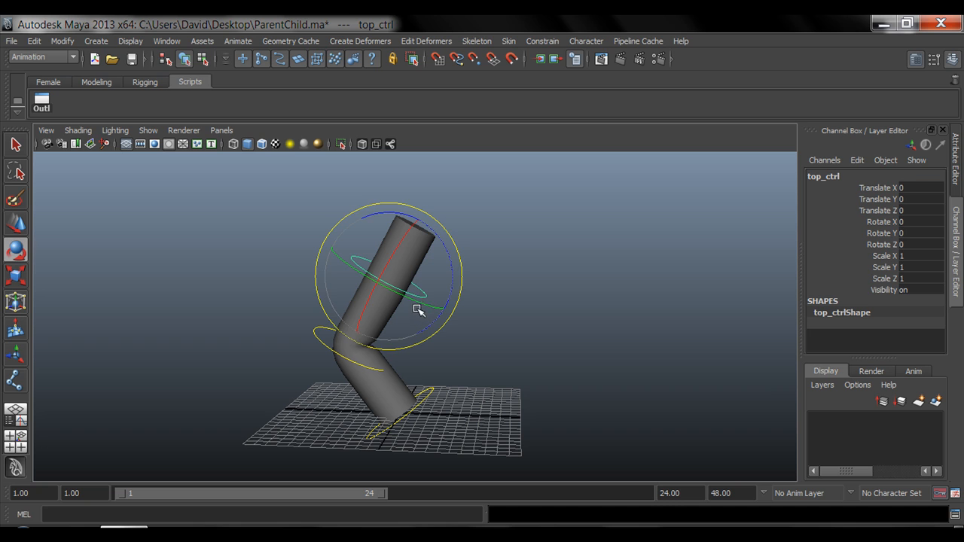
left_click_drag(433, 253, 441, 340)
Rotate mid_ctrl around X to about -29° and examine the pose from several angles
key("q")
left_click(420, 340)
key("e")
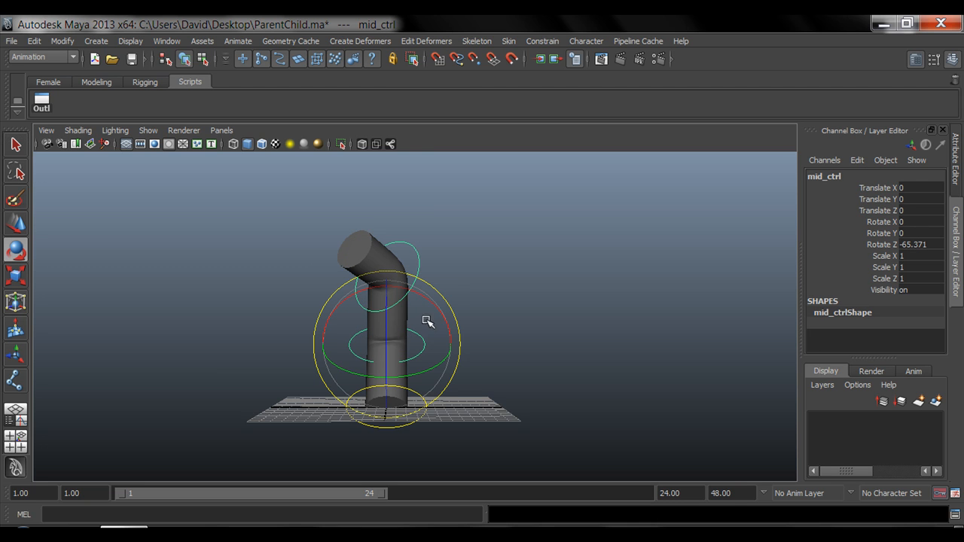
left_click_drag(408, 291, 434, 314)
left_click_drag(230, 311, 304, 353, "alt")
key("q")
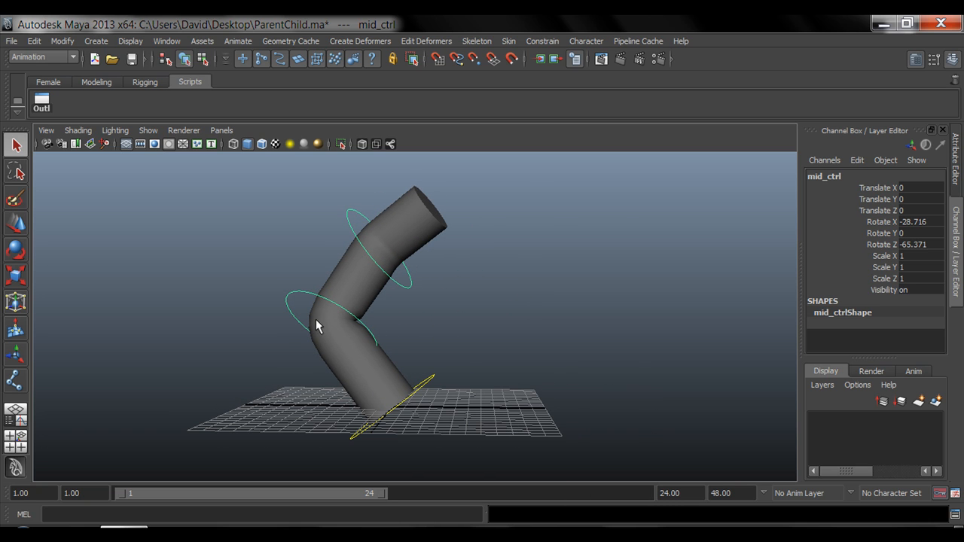
left_click_drag(387, 338, 441, 351, "alt")
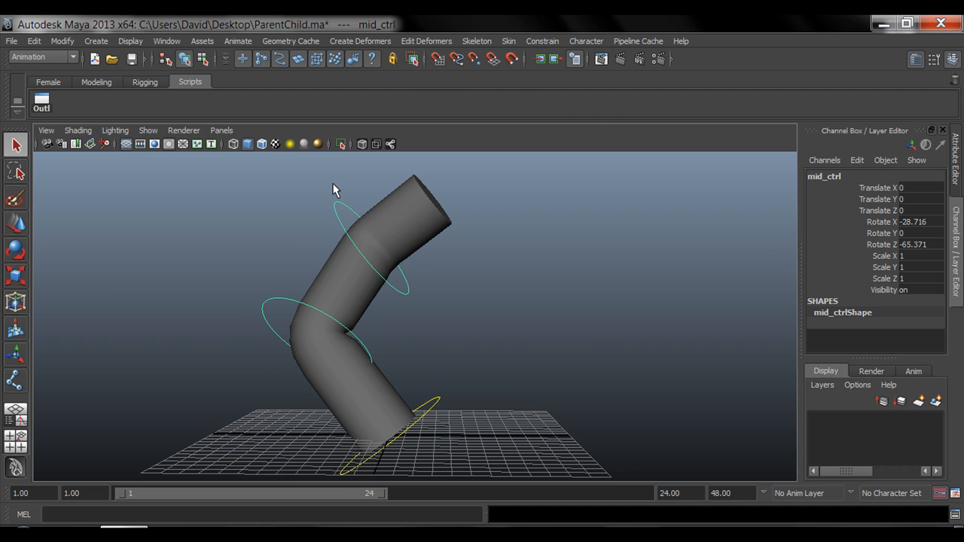
Set Rotate X, Y and Z to 0 on top_ctrl, mid_ctrl and Root_ctrl together, and clear the selection
left_click(343, 213)
left_click(271, 317, "shift")
left_click(407, 414, "shift")
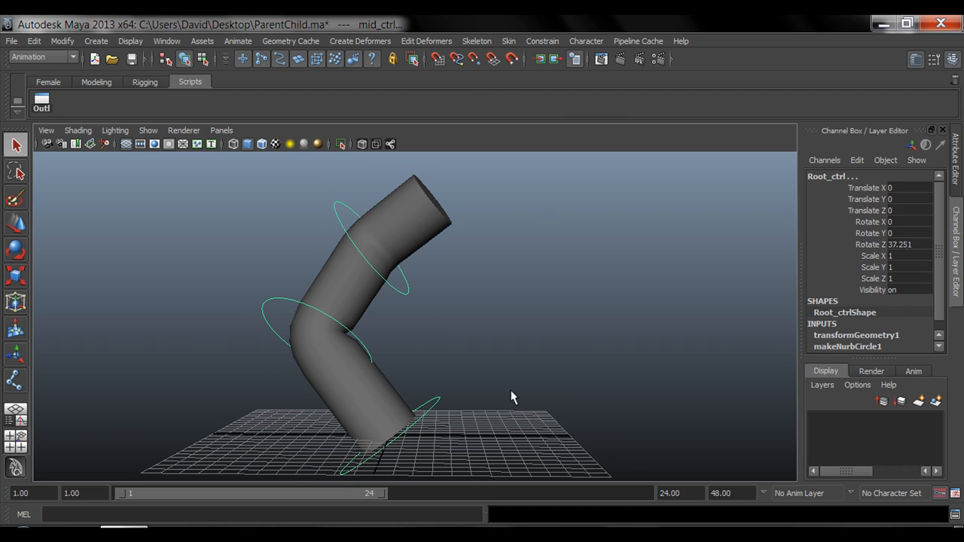
key("Return")
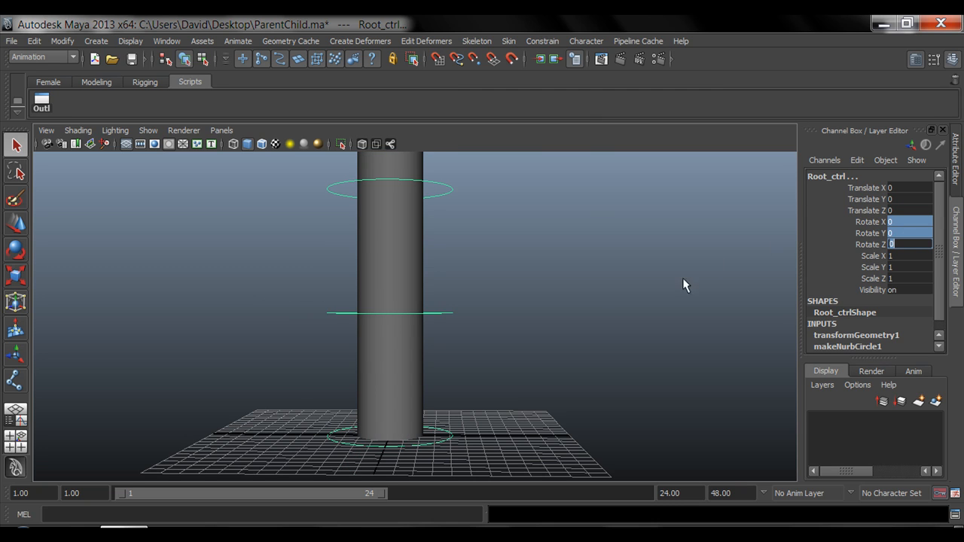
left_click(562, 284)
Select the top_ctrl curve on the straightened cylinder
right_click_drag(560, 324, 522, 317, "alt")
mouse_move(522, 317)
middle_mouse_down("alt")
mouse_move(527, 338)
mouse_move(532, 329)
middle_mouse_up("alt")
left_click_drag(531, 329, 469, 329, "alt")
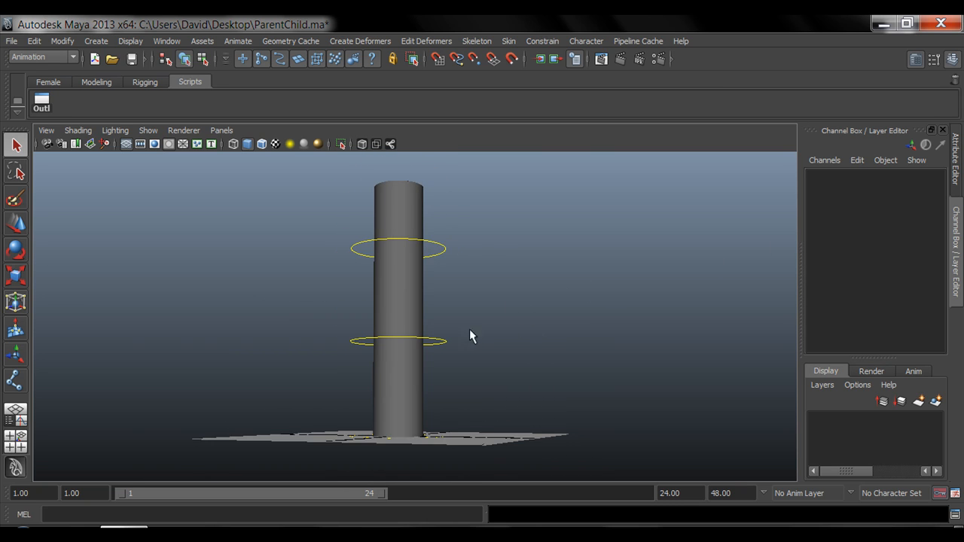
left_click(443, 253)
left_click_drag(443, 253, 479, 306, "alt")
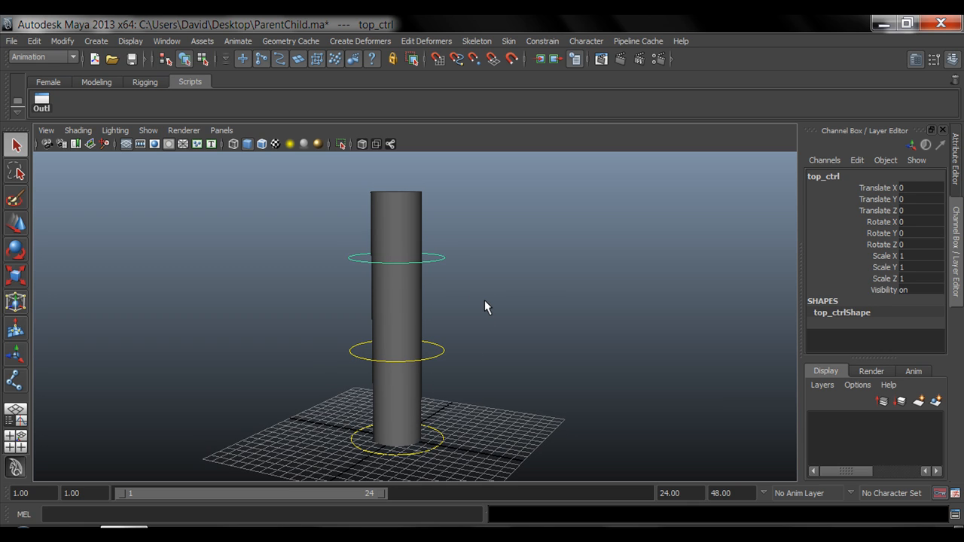